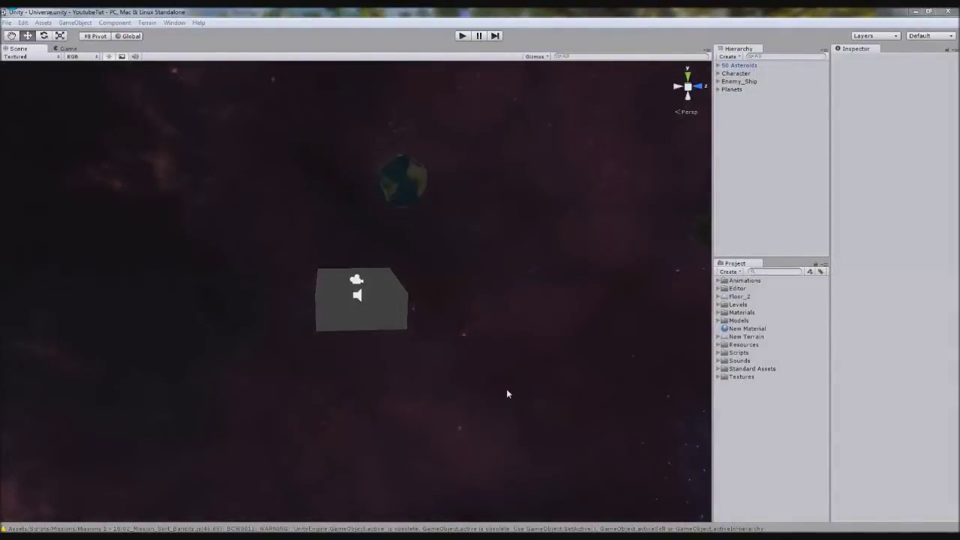
# Place the EnemyBullet and Fireball prefabs from Resources/Prefabs/Weapons into the scene, side by side in empty space.
pyautogui.moveTo(448, 322); pyautogui.dragTo(435, 331, button='middle')
pyautogui.scroll(-6, 435, 331)
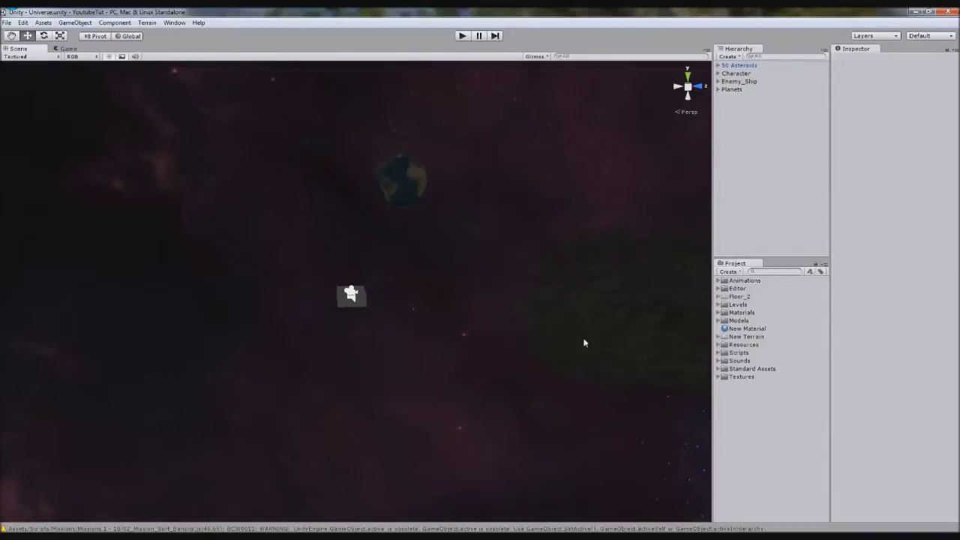
pyautogui.keyDown('alt'); pyautogui.moveTo(478, 372); pyautogui.dragTo(702, 309); pyautogui.keyUp('alt')
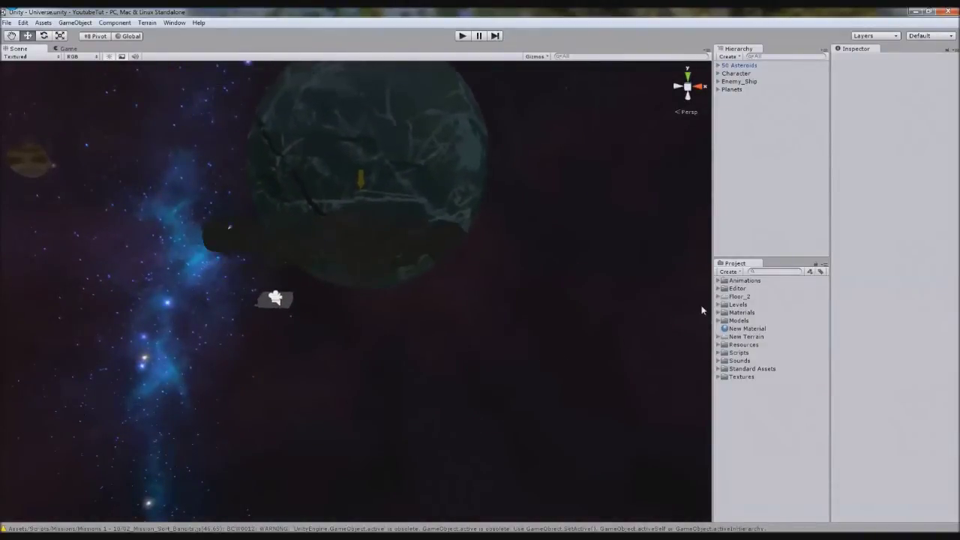
pyautogui.click(719, 344)
pyautogui.scroll(-1, 750, 390)
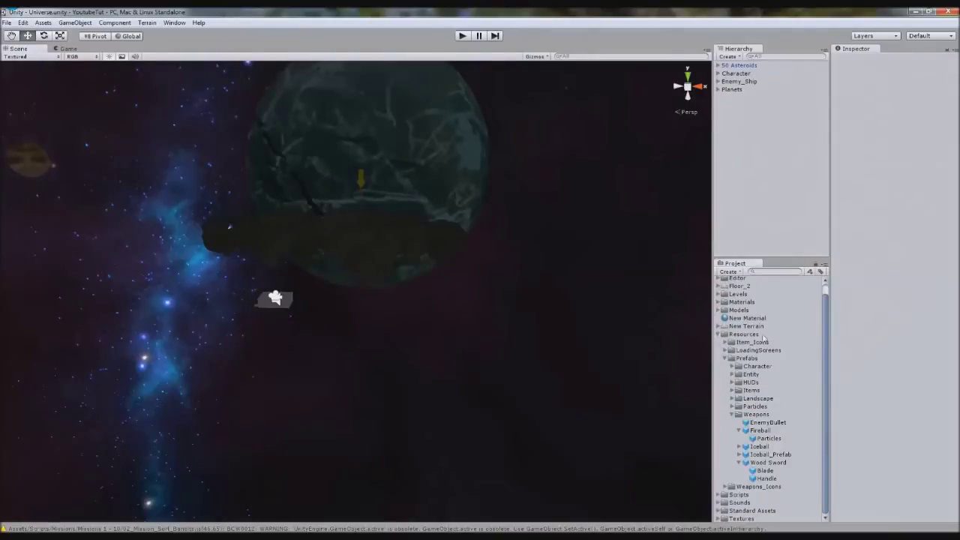
pyautogui.click(752, 425)
pyautogui.moveTo(898, 479); pyautogui.dragTo(817, 461)
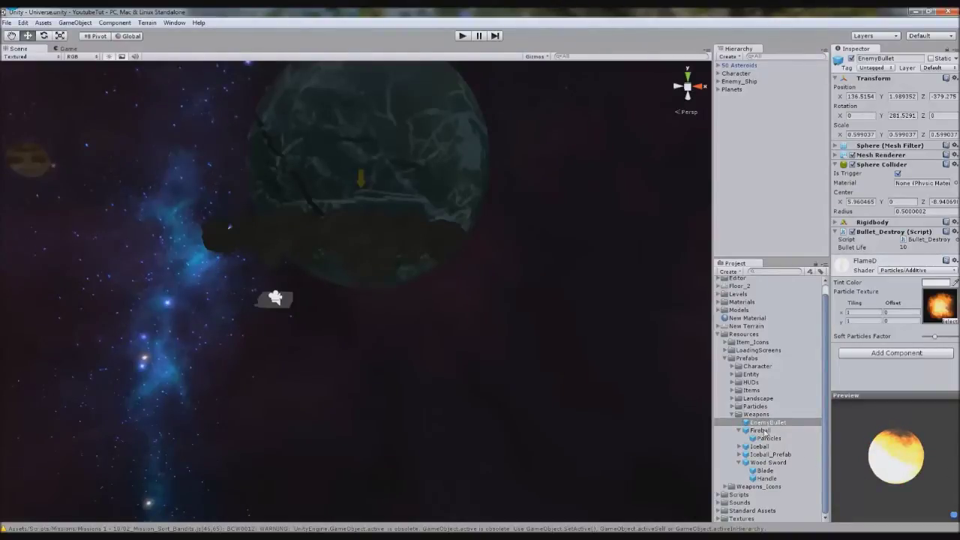
pyautogui.moveTo(767, 425); pyautogui.dragTo(419, 411)
pyautogui.moveTo(568, 412); pyautogui.dragTo(512, 406)
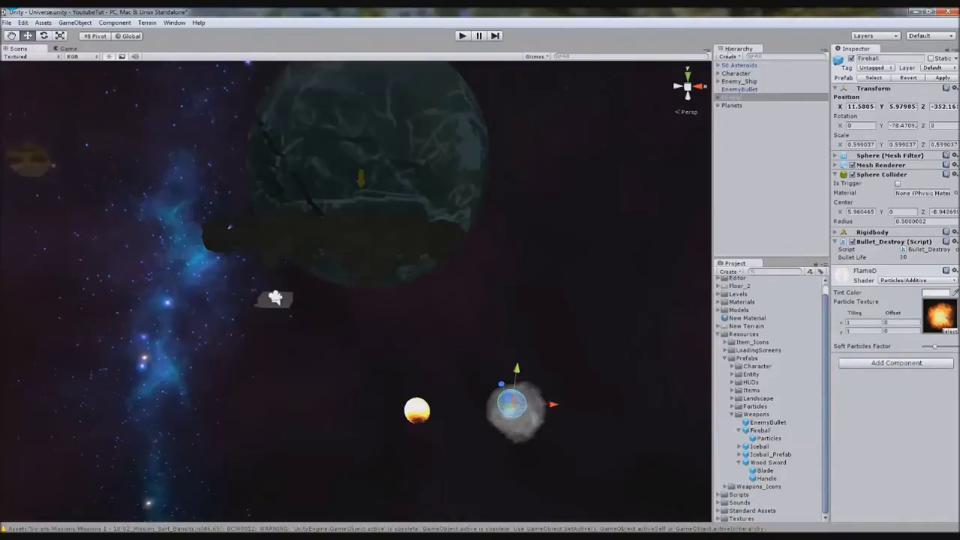
# Make EnemyBullet a child of Fireball and set its local position to X 0, Y 0, Z 0.
pyautogui.moveTo(741, 89); pyautogui.dragTo(739, 99)
pyautogui.click(739, 99)
pyautogui.click(863, 106)
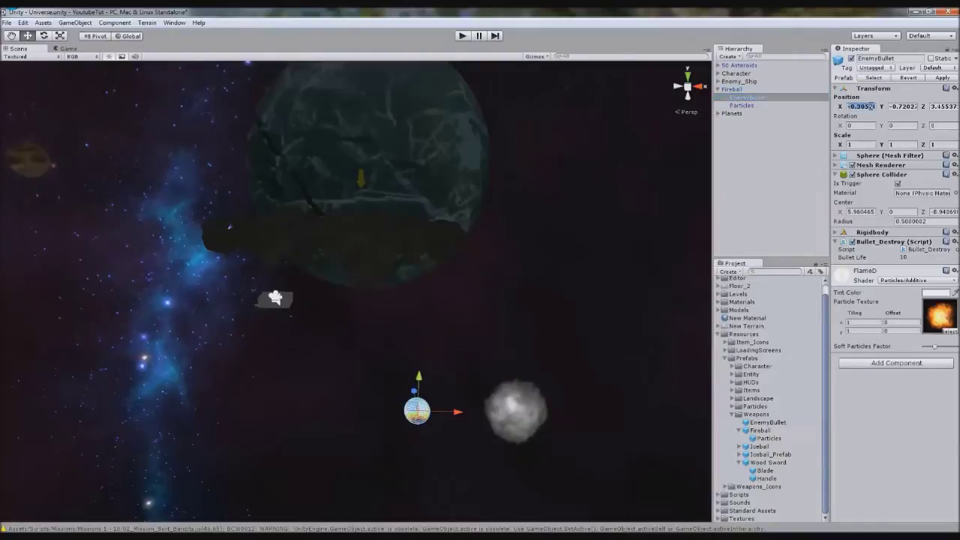
pyautogui.write('0')
pyautogui.press('Tab')
pyautogui.write('0')
pyautogui.press('Tab')
pyautogui.write('0')
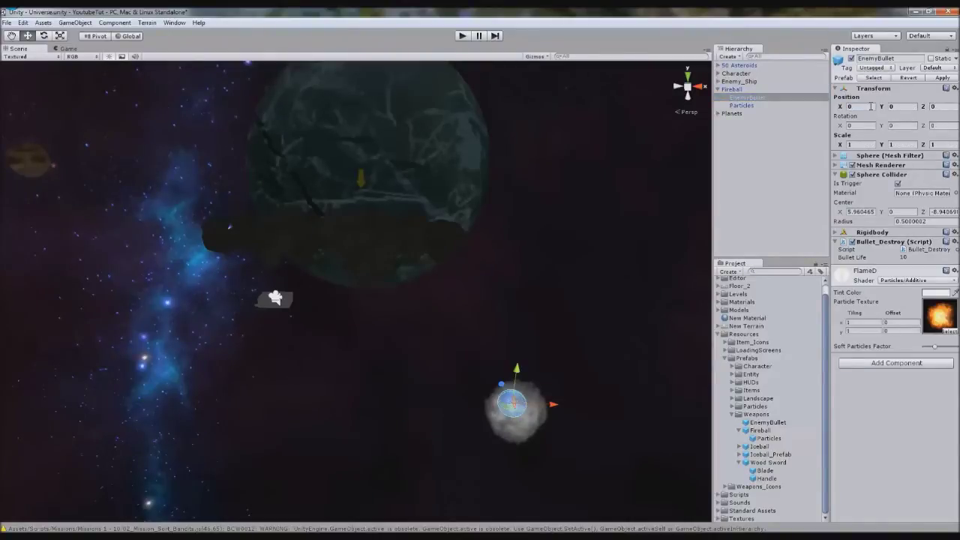
# Detach EnemyBullet and Particles from Fireball, with Particles nested under EnemyBullet, and delete the leftover Fireball object.
pyautogui.keyDown('shift'); pyautogui.click(755, 107); pyautogui.keyUp('shift')
pyautogui.moveTo(755, 107); pyautogui.dragTo(750, 150)
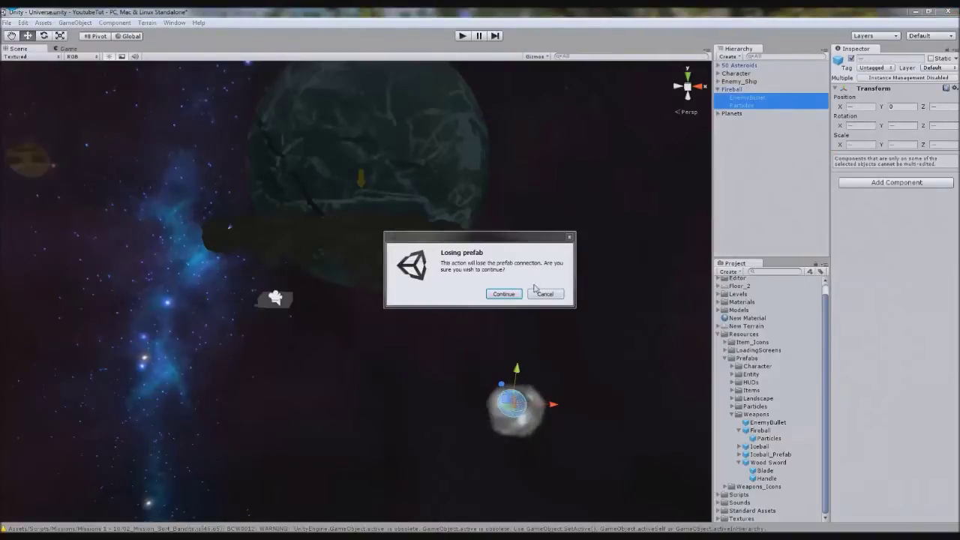
pyautogui.click(503, 293)
pyautogui.click(506, 300)
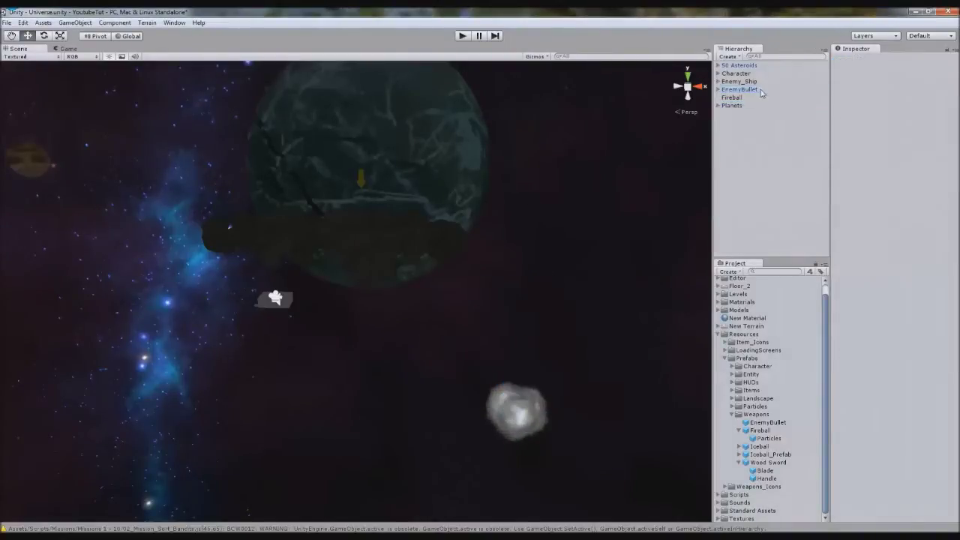
pyautogui.click(737, 99)
pyautogui.press('Delete')
# Update the EnemyBullet prefab in the Weapons folder with the scene's EnemyBullet object, including its Particles child.
pyautogui.click(739, 82)
pyautogui.click(740, 89)
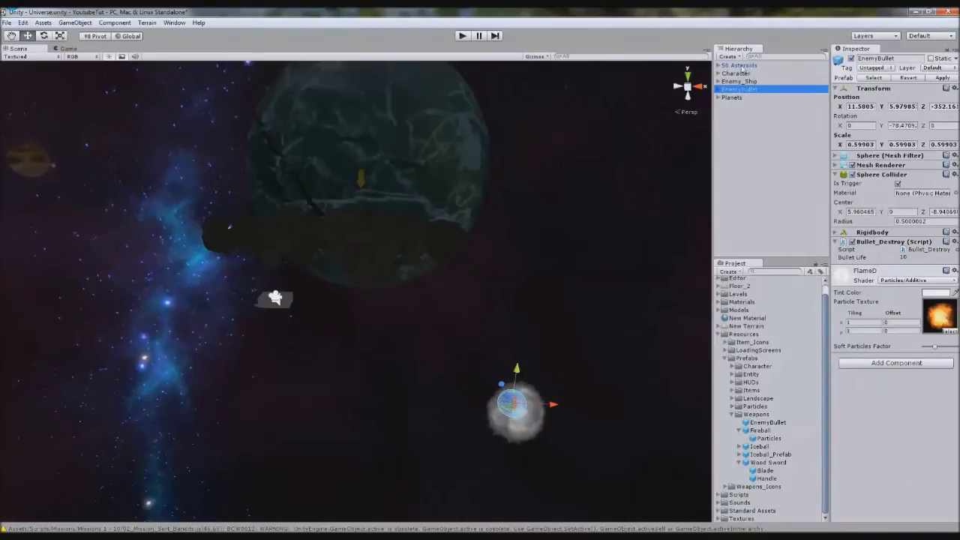
pyautogui.moveTo(739, 89); pyautogui.dragTo(770, 431)
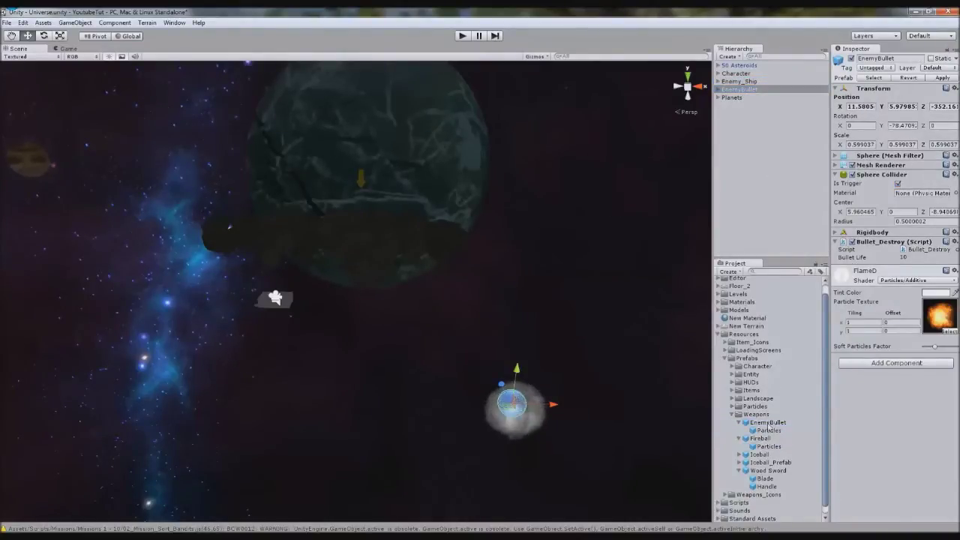
# Assign the EnemyBullet prefab to the Fireball slot of Enemy_Ship's Space_Enemy_AI script and delete the EnemyBullet object from the scene.
pyautogui.click(738, 74)
pyautogui.click(740, 81)
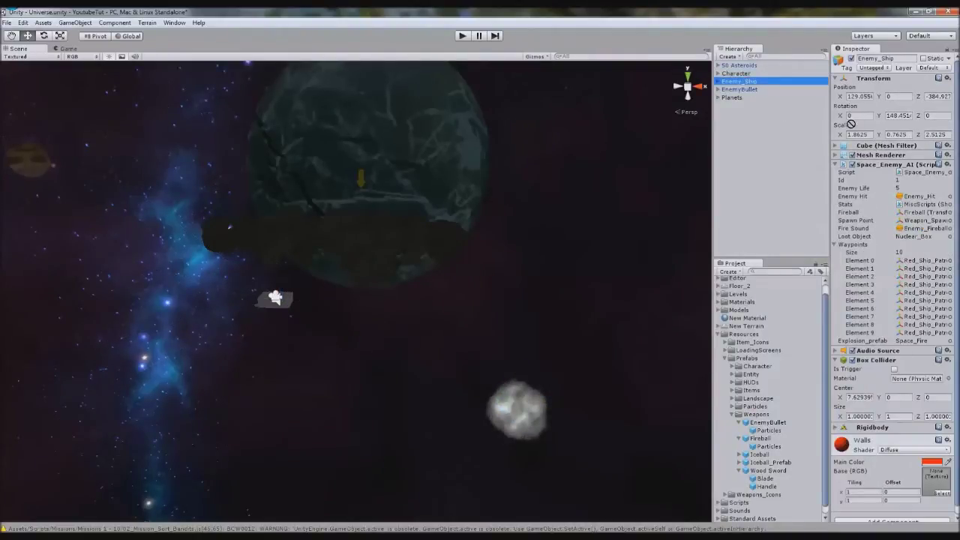
pyautogui.moveTo(851, 124); pyautogui.dragTo(917, 213)
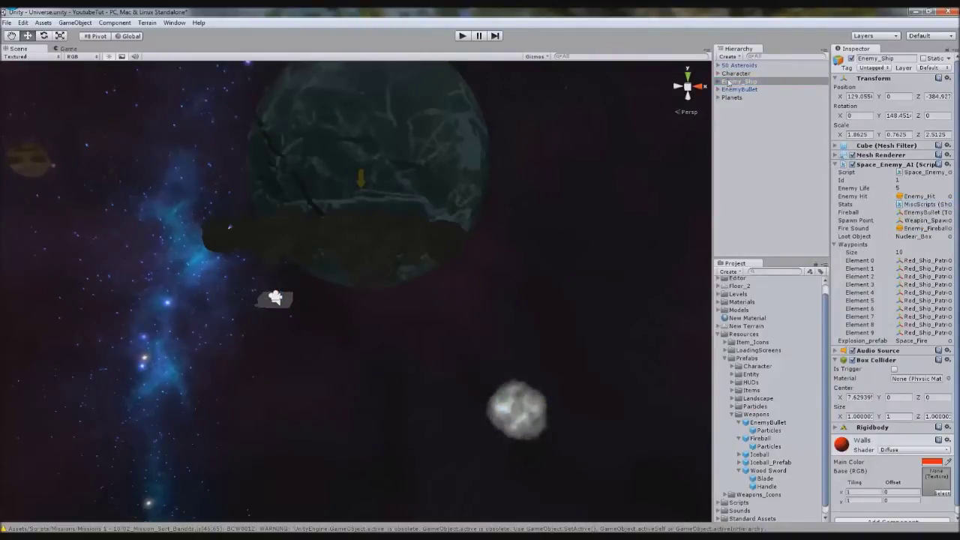
pyautogui.click(739, 90)
pyautogui.press('Delete')
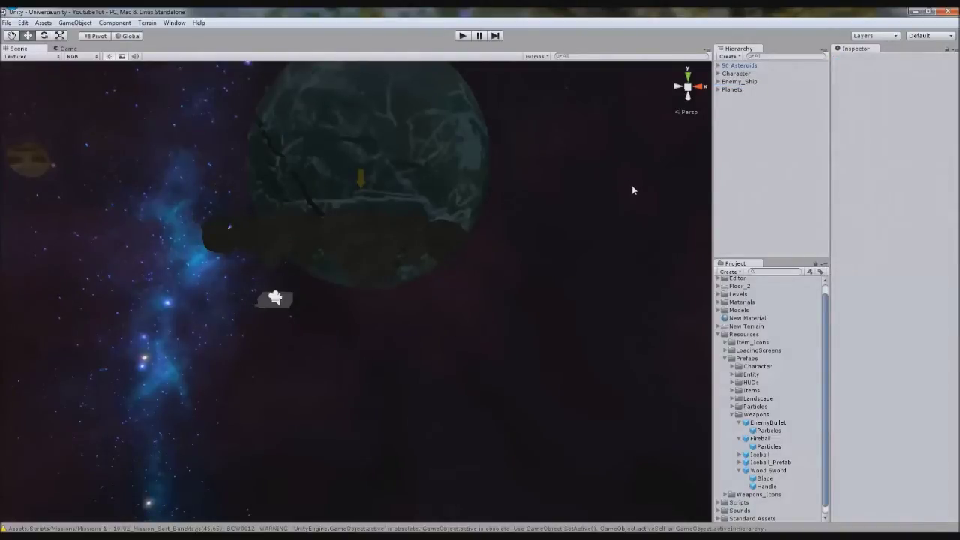
# Open the Collisions script attached to the Character and review its OnTriggerEnter function through the Potions section.
pyautogui.click(740, 74)
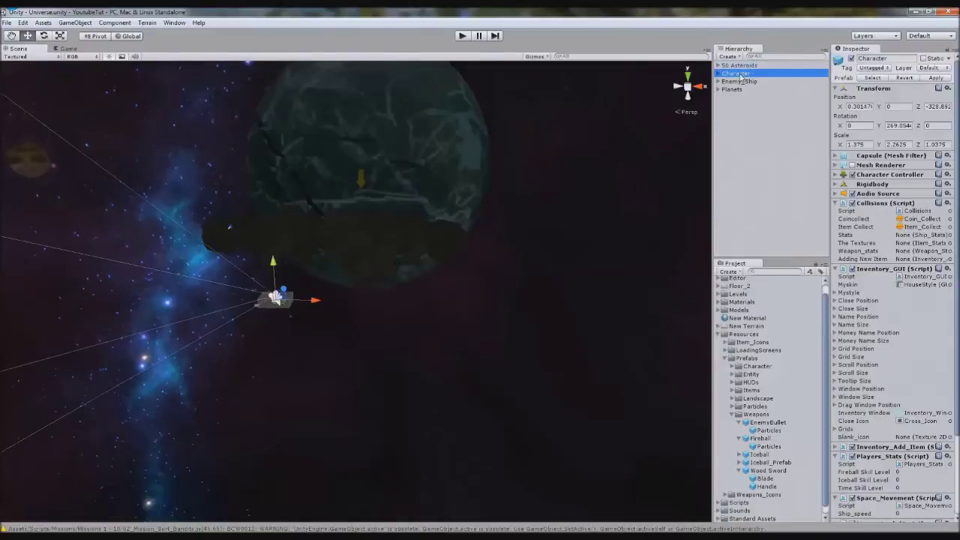
pyautogui.doubleClick(923, 210)
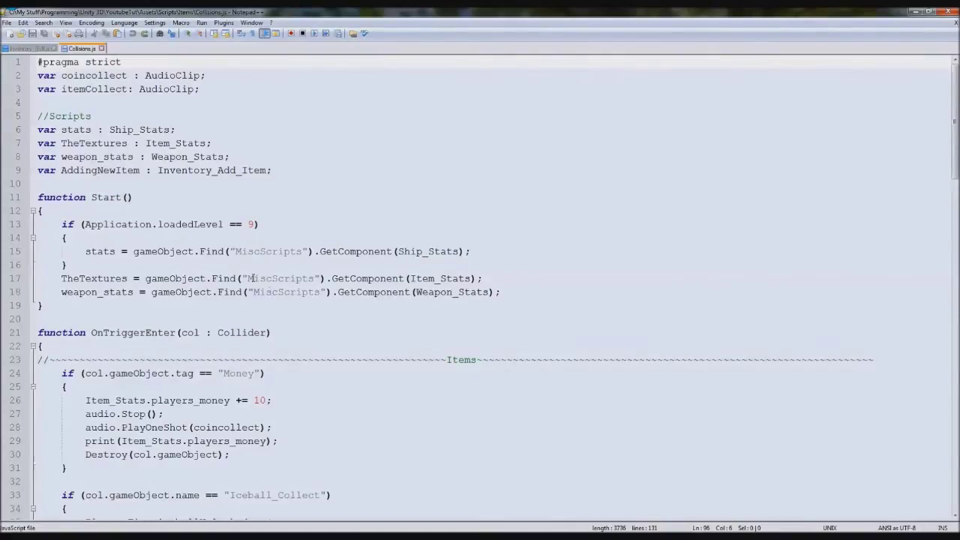
pyautogui.scroll(-2, 252, 278)
pyautogui.moveTo(91, 251); pyautogui.dragTo(177, 251)
pyautogui.scroll(-4, 178, 252)
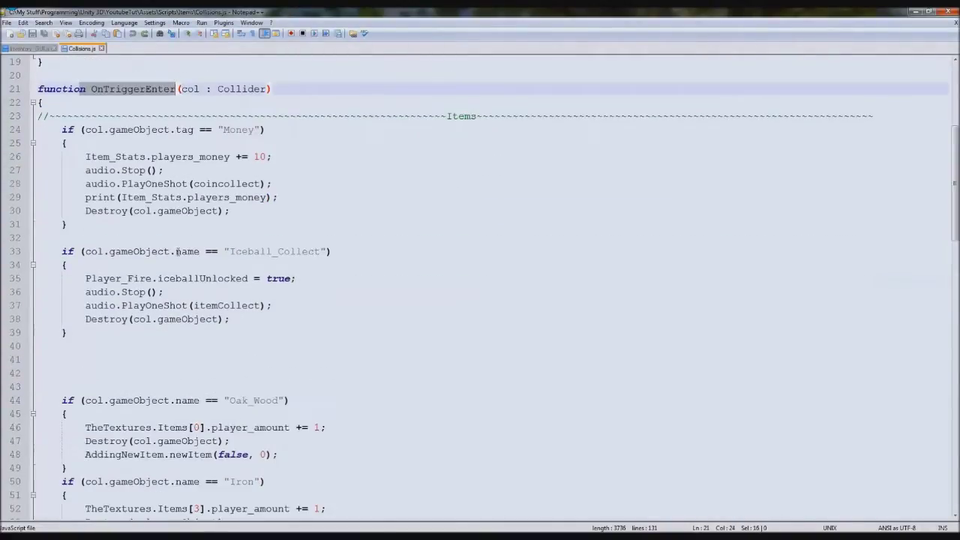
pyautogui.scroll(-6, 177, 251)
pyautogui.scroll(5, 178, 251)
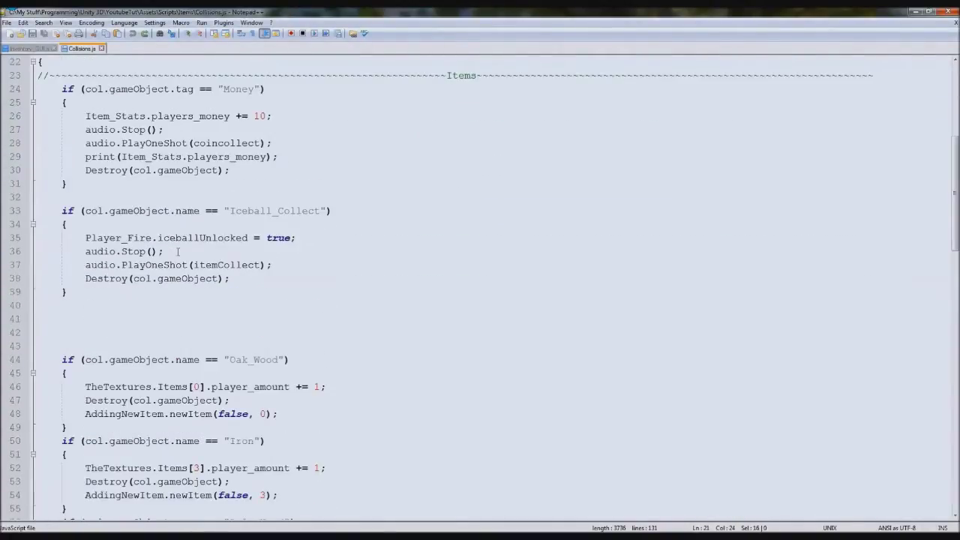
pyautogui.scroll(-18, 178, 251)
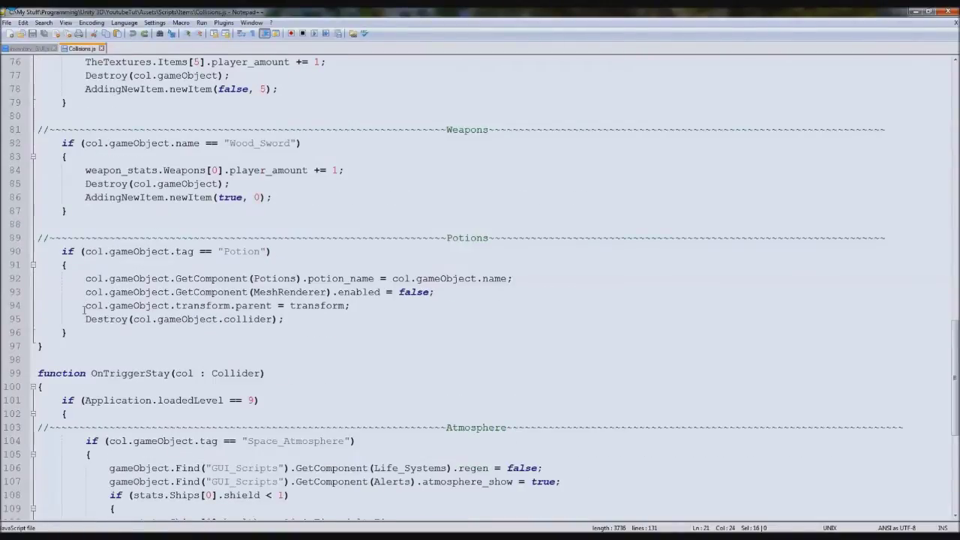
# Duplicate the Potions block directly below itself and rename the copy's comment heading to Damage.
pyautogui.moveTo(75, 331); pyautogui.dragTo(91, 220)
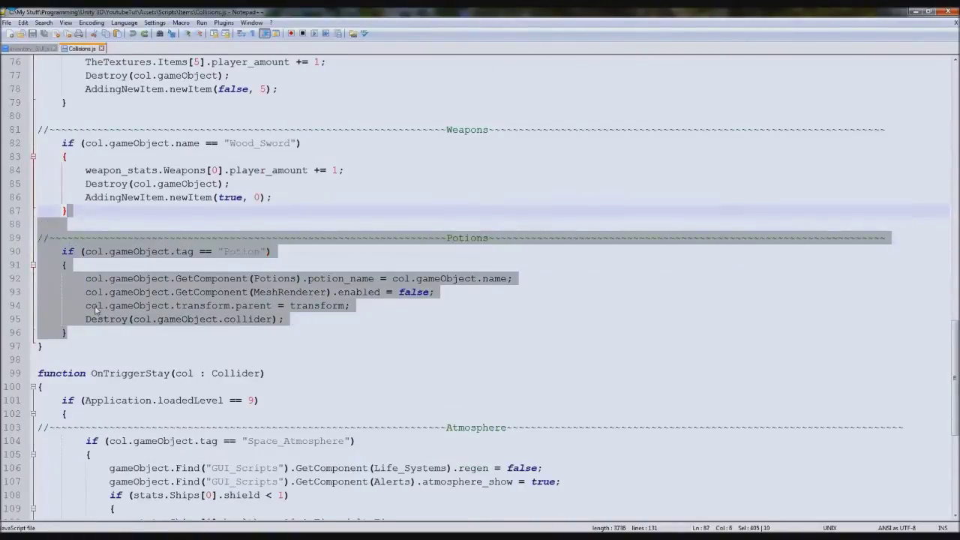
pyautogui.click(88, 335)
pyautogui.press('Return')
pyautogui.hotkey('ctrl', 'v')
pyautogui.doubleClick(471, 360)
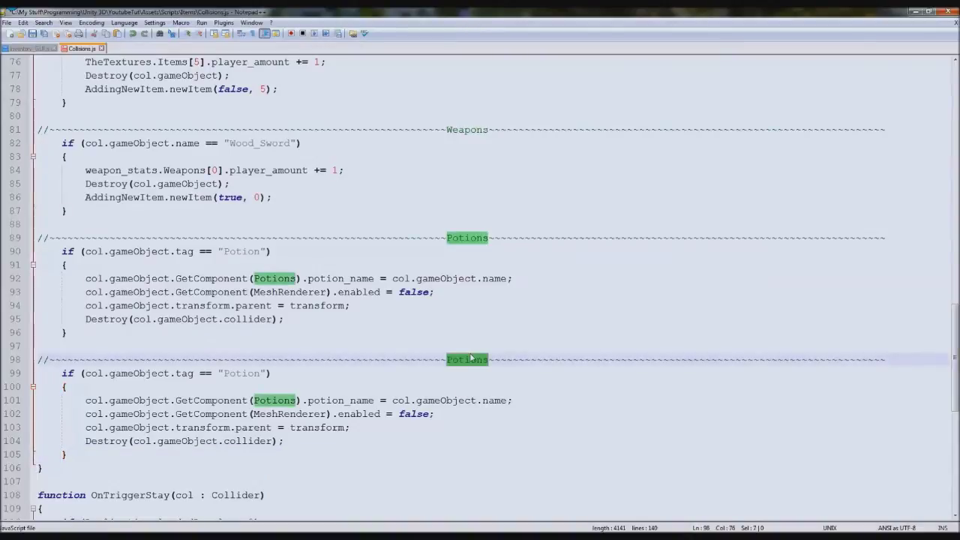
pyautogui.write('Damage')
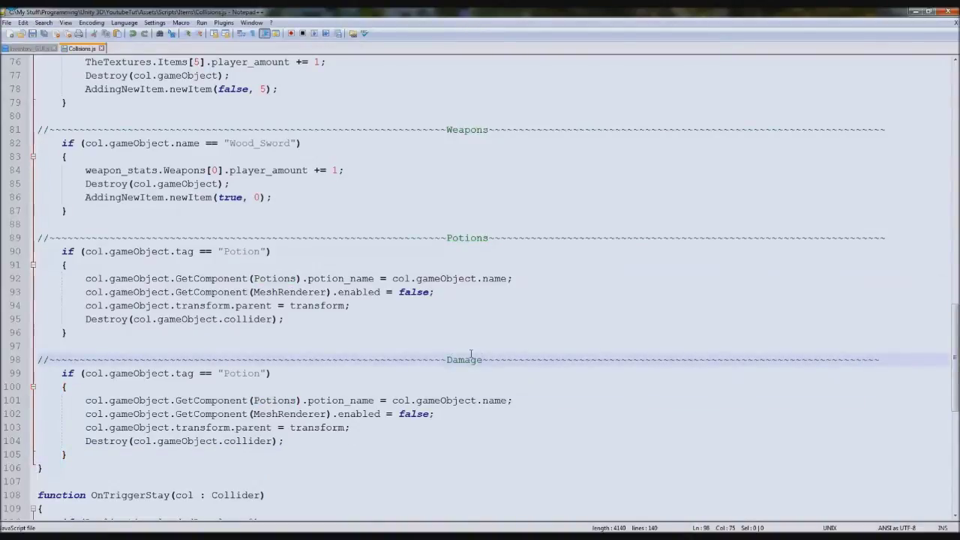
# Empty the Damage block's body and change its condition to col.gameObject.name == "EnemyBullet(Clone)".
pyautogui.moveTo(309, 442); pyautogui.dragTo(65, 401)
pyautogui.press('Delete')
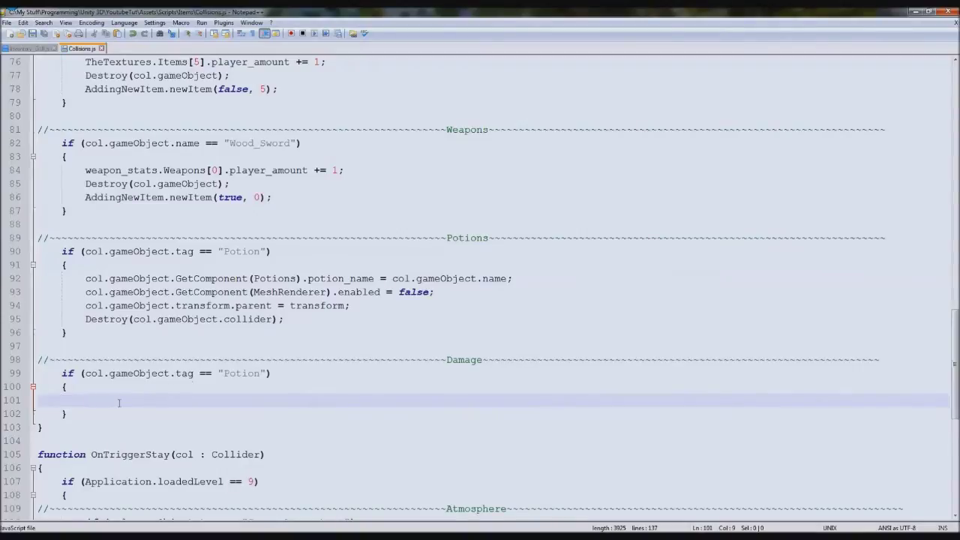
pyautogui.doubleClick(185, 372)
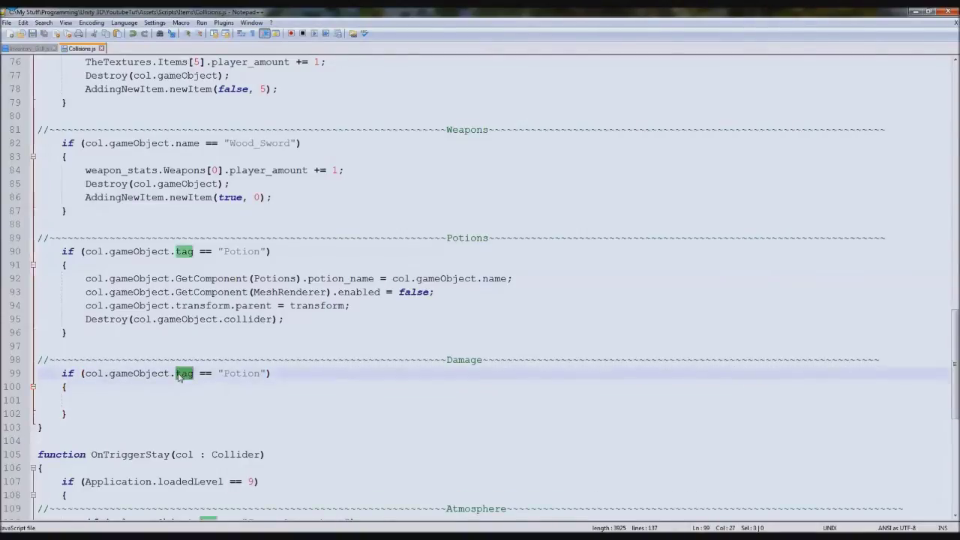
pyautogui.write('name')
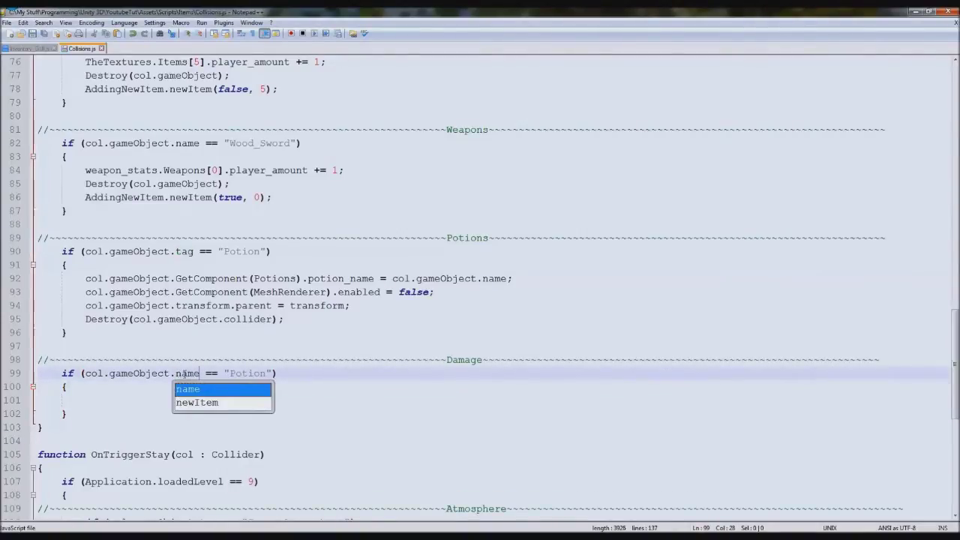
pyautogui.doubleClick(247, 372)
pyautogui.write('Enem')
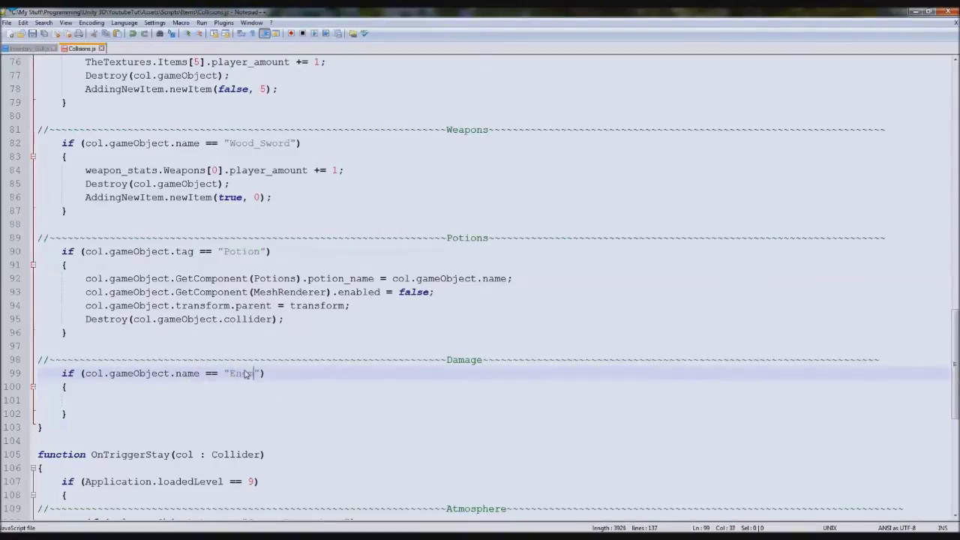
pyautogui.write('yBullet(Clon')
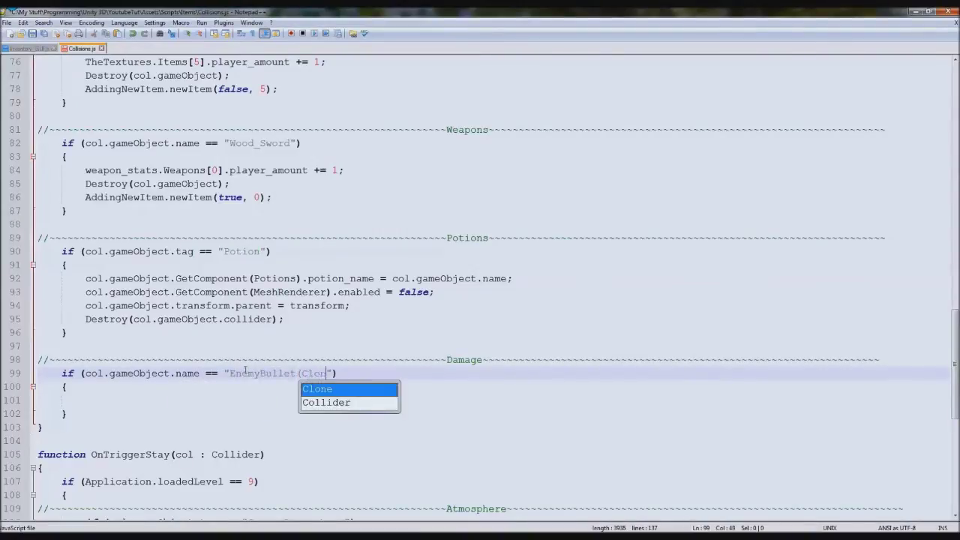
pyautogui.write('e)')
pyautogui.click(214, 398)
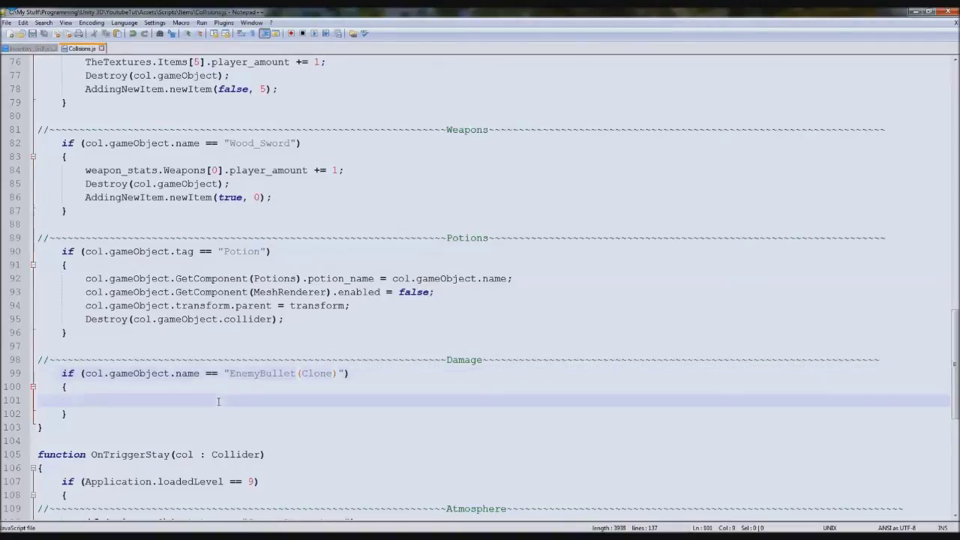
# Copy the shield/health if-else code from the Space_Atmosphere block into the body of the Damage block.
pyautogui.scroll(-2, 218, 397)
pyautogui.scroll(-4, 240, 388)
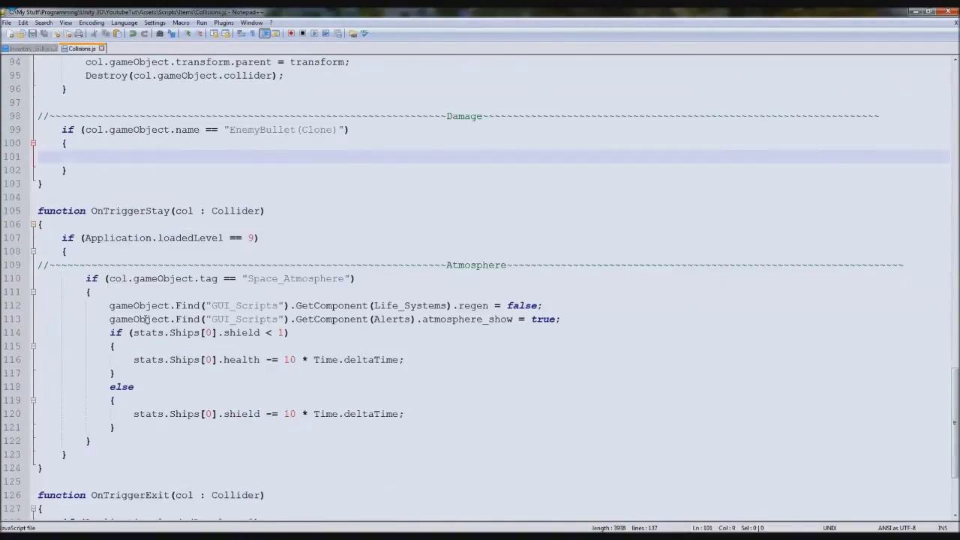
pyautogui.moveTo(138, 427); pyautogui.dragTo(110, 332)
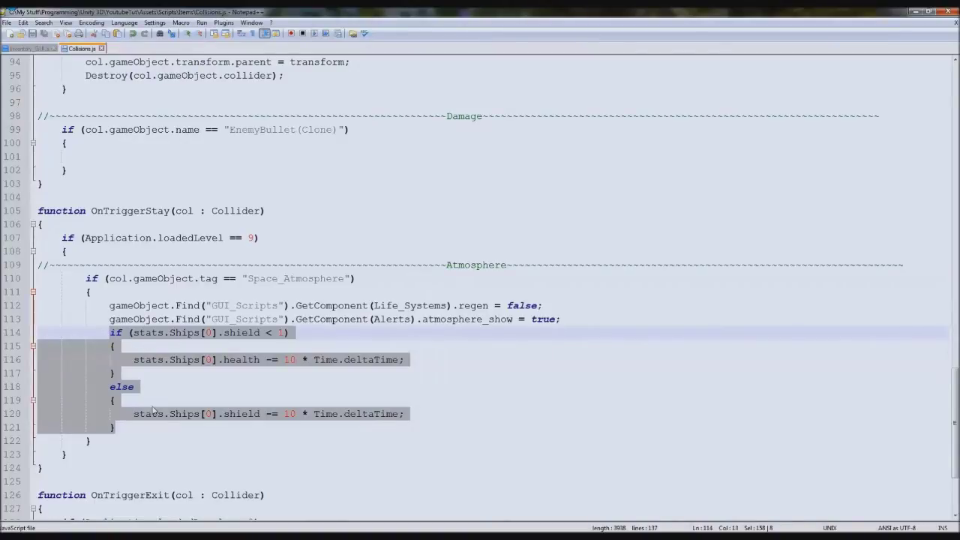
pyautogui.hotkey('ctrl', 'c')
pyautogui.scroll(2, 169, 364)
pyautogui.click(124, 238)
pyautogui.hotkey('ctrl', 'v')
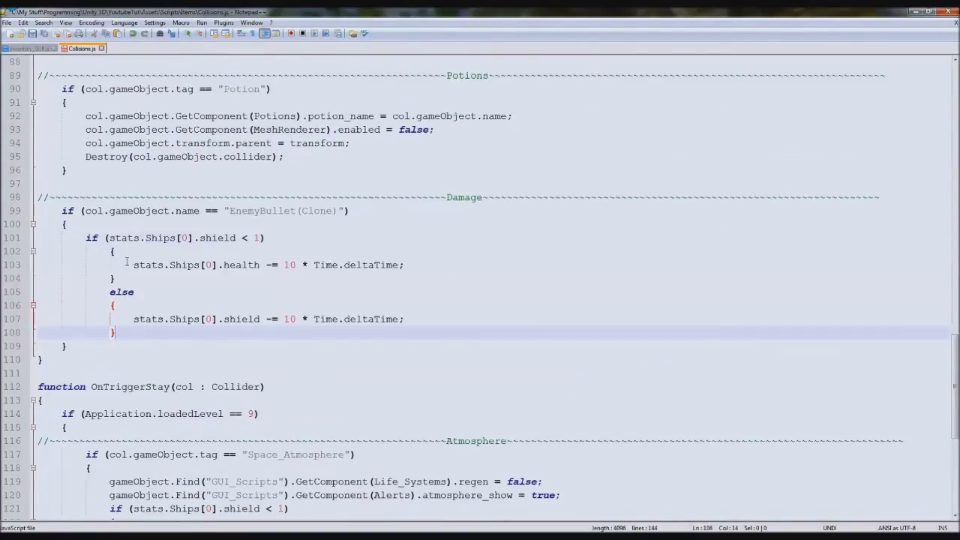
# Remove the curly braces around the health line of the pasted if statement in the Damage block.
pyautogui.click(152, 255)
pyautogui.moveTo(152, 256); pyautogui.dragTo(265, 238)
pyautogui.press('BackSpace')
pyautogui.moveTo(133, 251); pyautogui.dragTo(407, 250)
pyautogui.press('BackSpace')
pyautogui.press('Delete')
# Reduce the indentation of the pasted else branch in the Damage block and remove its curly braces.
pyautogui.moveTo(109, 265); pyautogui.dragTo(154, 306)
pyautogui.hotkey('shift', 'Tab')
pyautogui.click(125, 305)
pyautogui.moveTo(112, 279); pyautogui.dragTo(114, 265)
pyautogui.press('BackSpace')
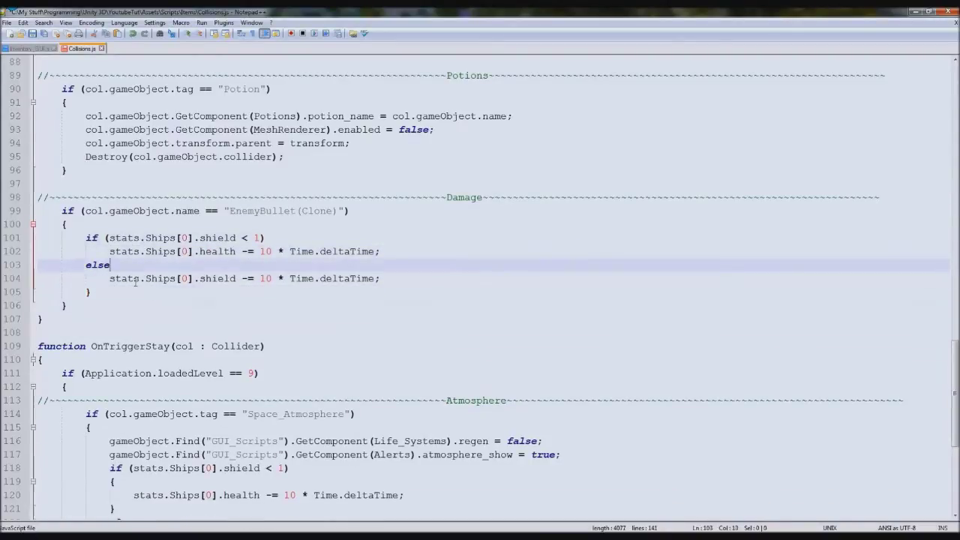
pyautogui.click(235, 288)
pyautogui.press('BackSpace')
pyautogui.press('BackSpace')
pyautogui.press('BackSpace')
pyautogui.press('BackSpace')
pyautogui.click(113, 252)
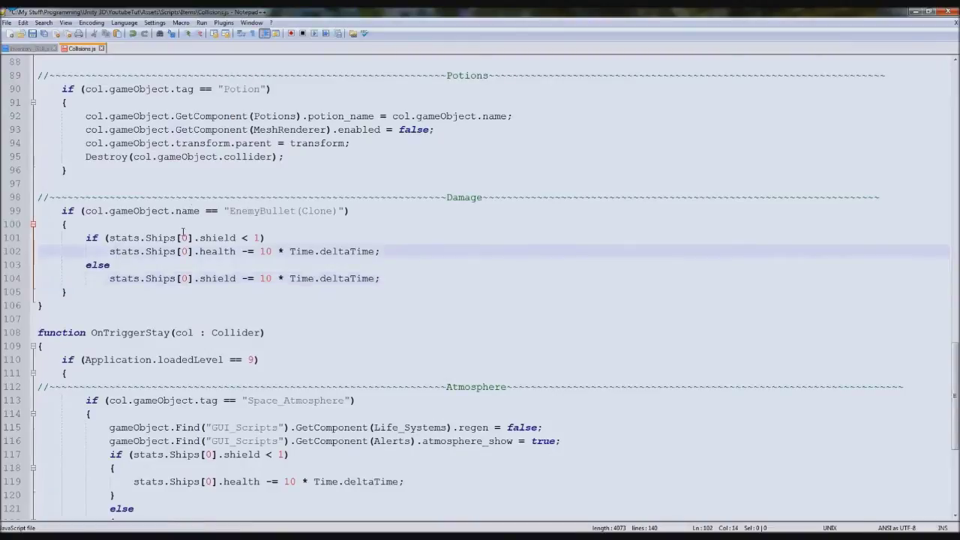
# Remove the Time.deltaTime factor from the Damage block's health and shield lines and make each subtract 20.
pyautogui.moveTo(377, 251); pyautogui.dragTo(272, 252)
pyautogui.press('Delete')
pyautogui.moveTo(374, 278); pyautogui.dragTo(260, 279)
pyautogui.press('Delete')
pyautogui.click(270, 251)
pyautogui.write('2')
pyautogui.write('2')
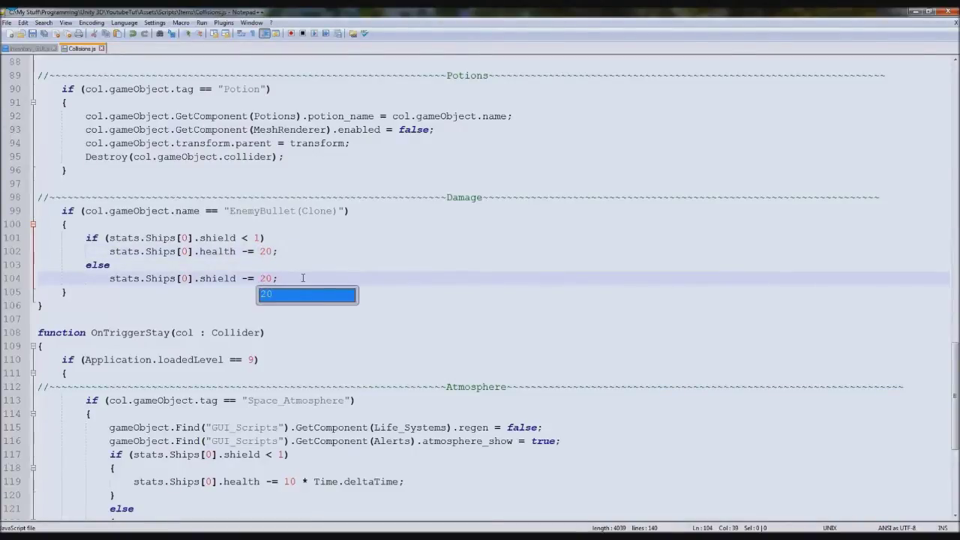
pyautogui.click(303, 278)
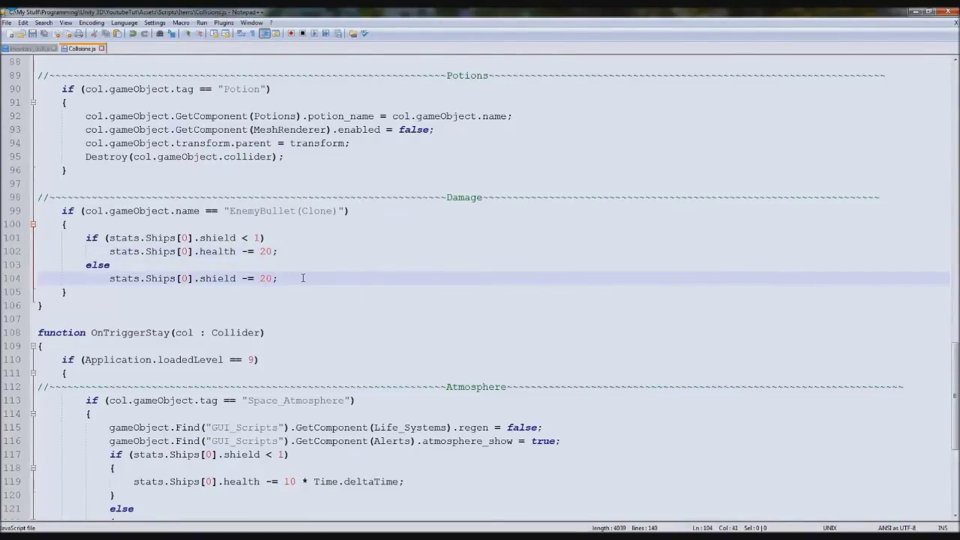
# Add the line Destroy(col.gameObject); after the else branch at the end of the Damage block and save the script.
pyautogui.press('Return')
pyautogui.press('Return')
pyautogui.press('BackSpace')
pyautogui.write('D')
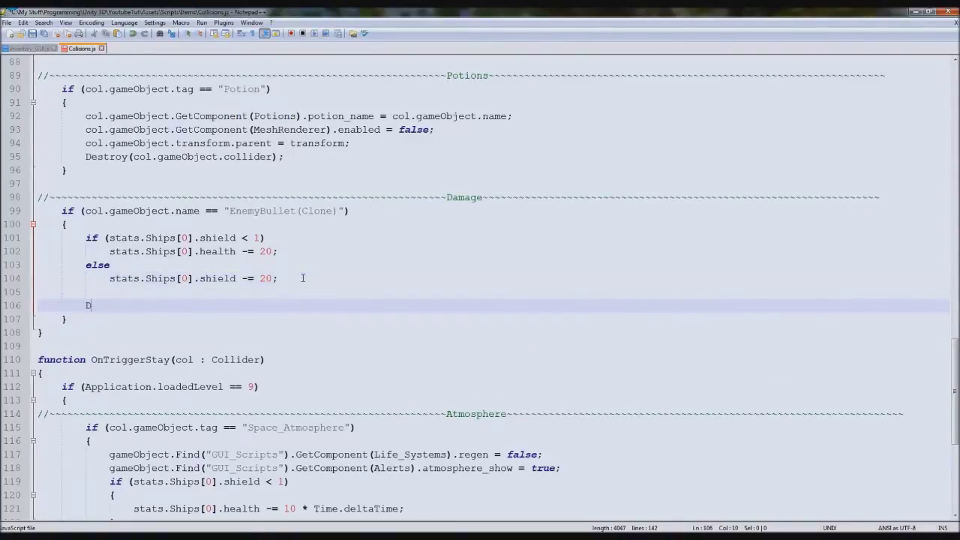
pyautogui.write('estroy(c')
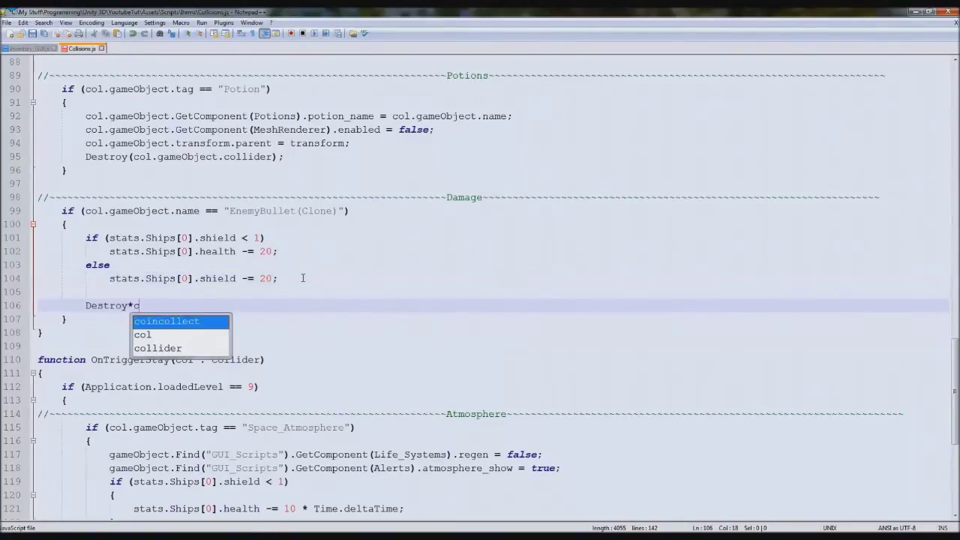
pyautogui.press('BackSpace')
pyautogui.write('(col.gameO')
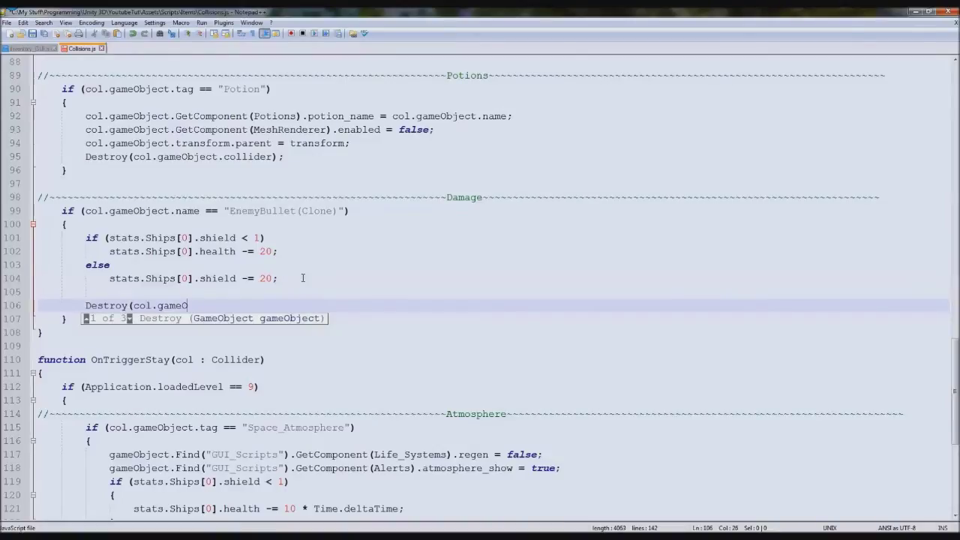
pyautogui.write('bject);')
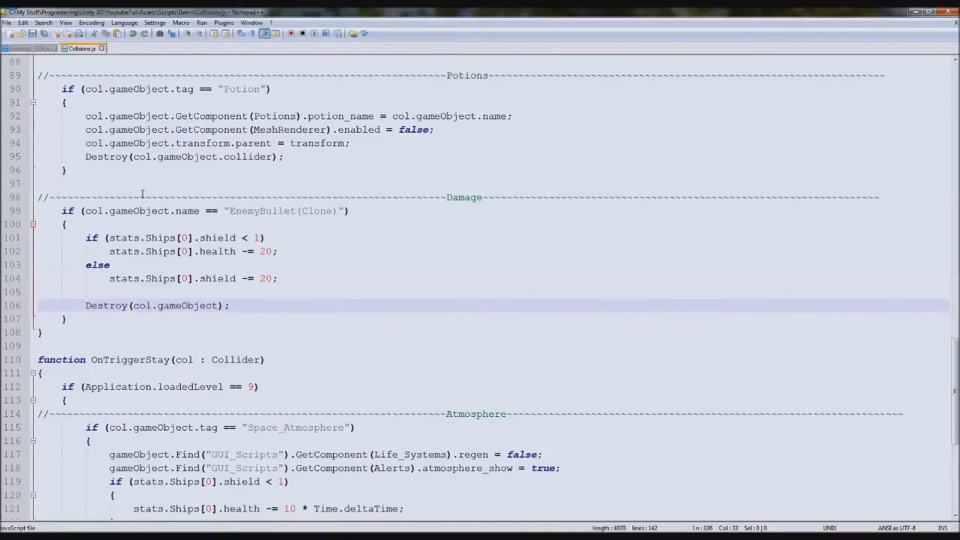
# Review the Damage block's EnemyBullet(Clone) condition, its shield and health lines, and the Destroy call.
pyautogui.moveTo(63, 212); pyautogui.dragTo(294, 200)
pyautogui.click(379, 214)
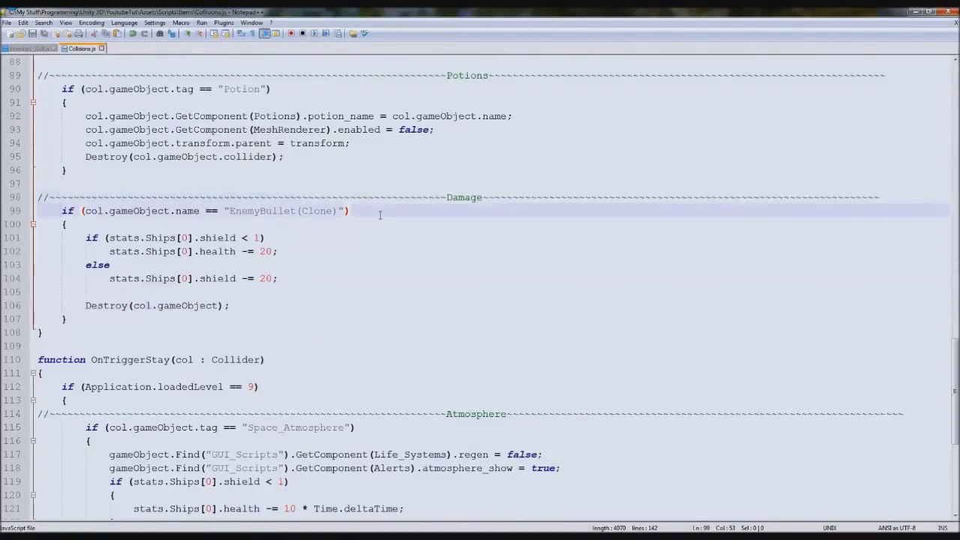
pyautogui.moveTo(374, 221); pyautogui.dragTo(268, 237)
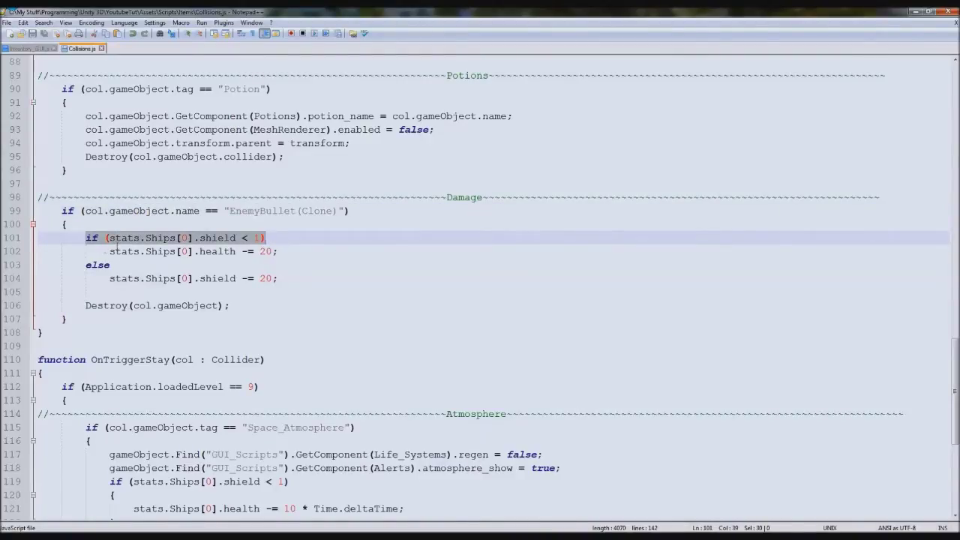
pyautogui.moveTo(115, 252); pyautogui.dragTo(268, 252)
pyautogui.click(244, 278)
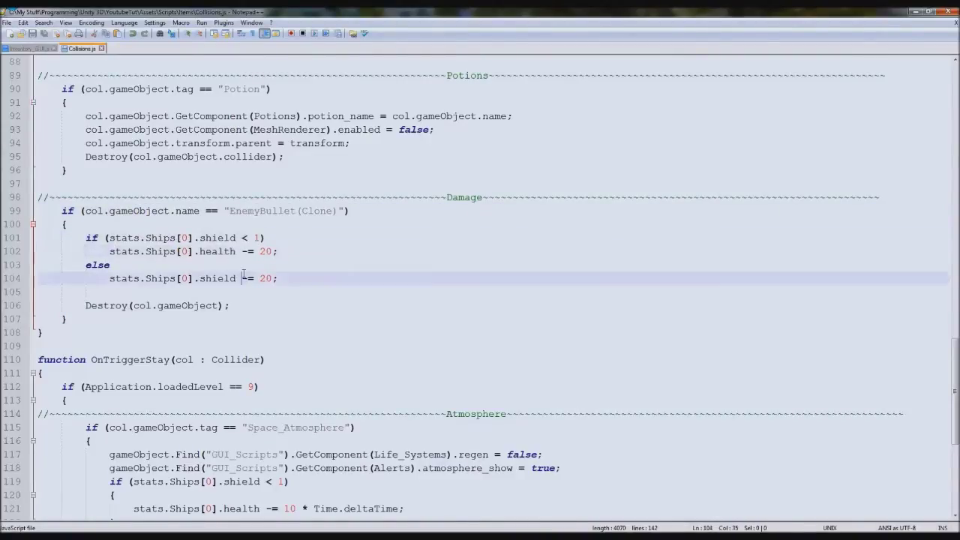
pyautogui.moveTo(162, 252); pyautogui.dragTo(215, 252)
pyautogui.click(159, 305)
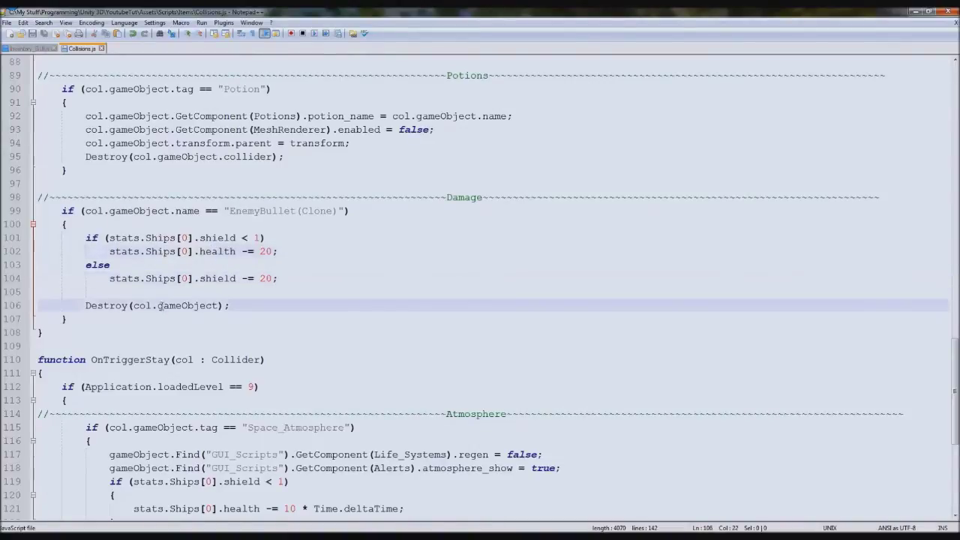
# Switch to Unity, run the Universe scene to test the enemy ship, and stop playback.
pyautogui.hotkey('alt', 'Tab')
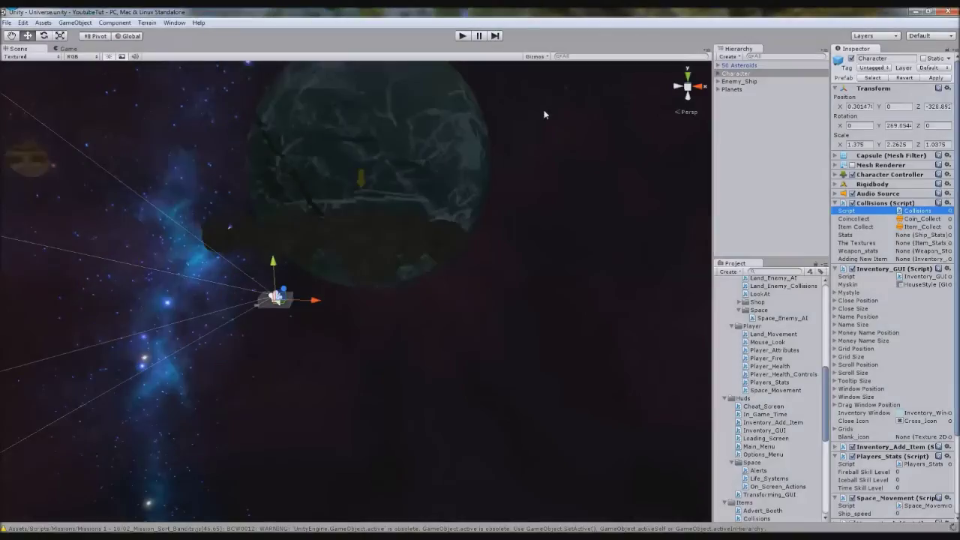
pyautogui.click(461, 36)
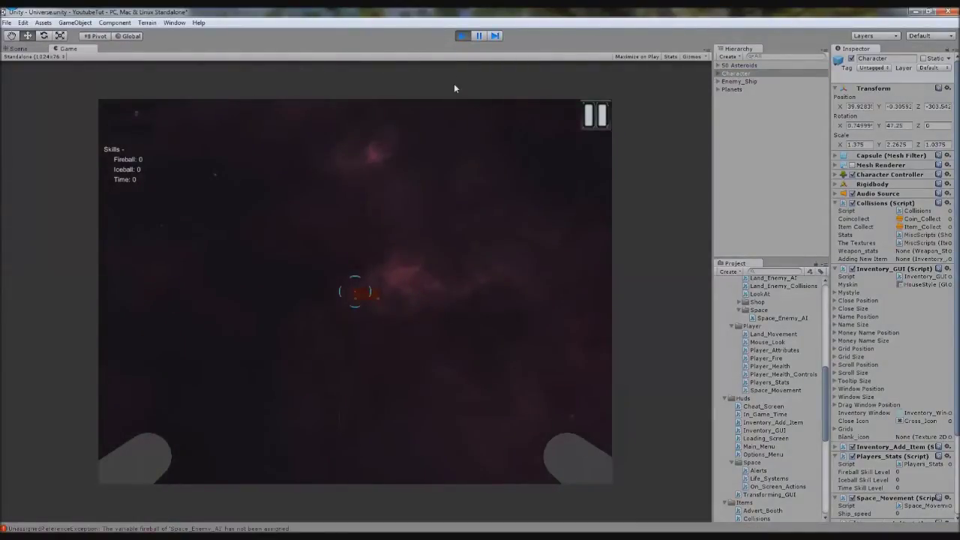
pyautogui.click(461, 36)
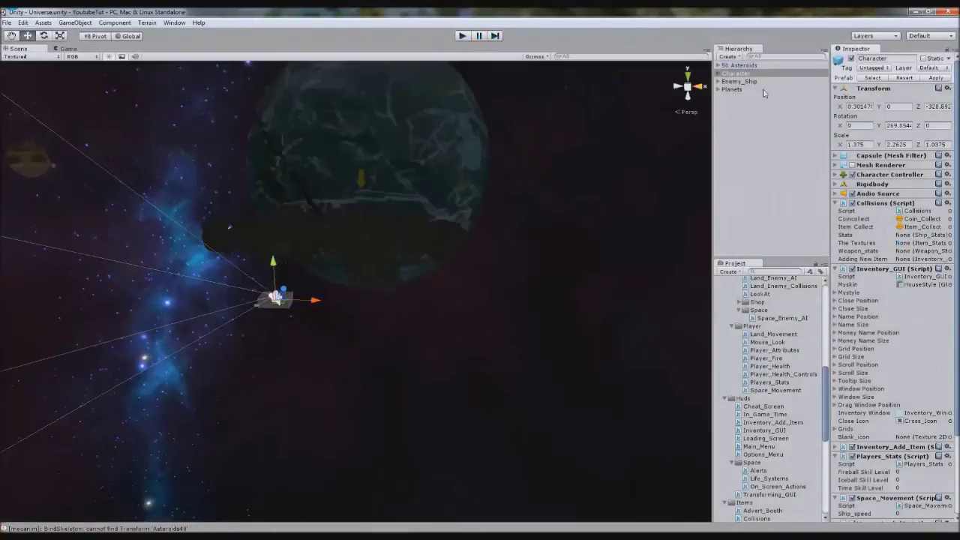
# Assign the EnemyBullet prefab from the Weapons prefabs to the Fireball slot of Enemy_Ship's Space_Enemy_AI script.
pyautogui.click(753, 82)
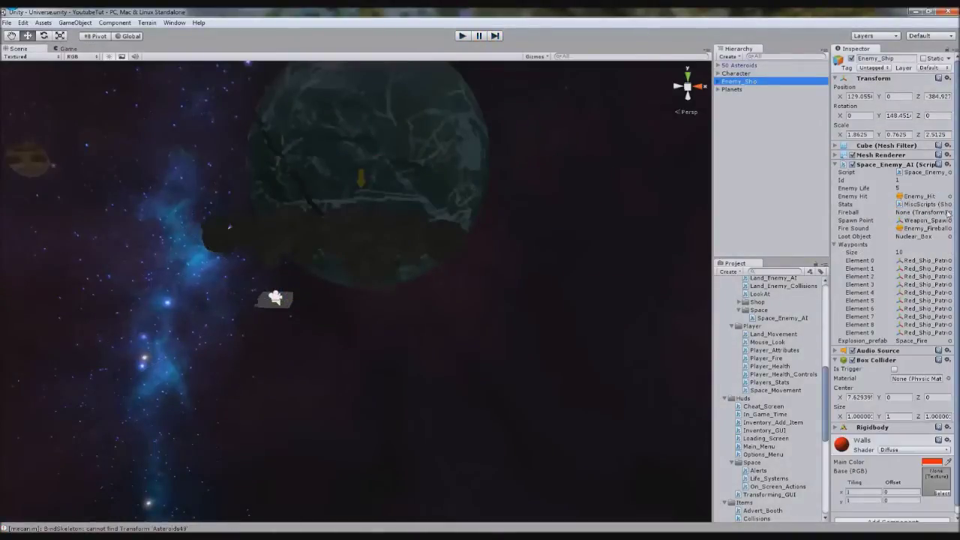
pyautogui.click(951, 213)
pyautogui.write('enemy')
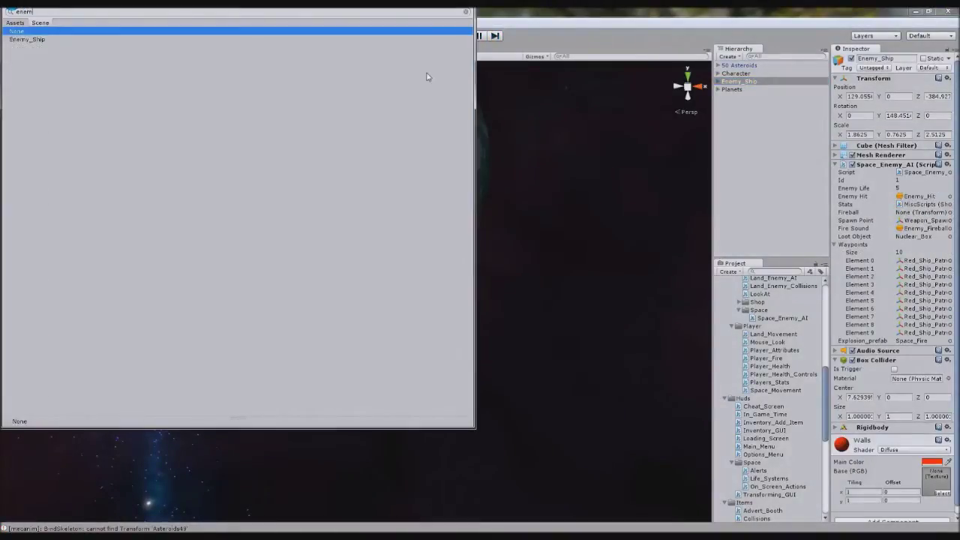
pyautogui.press('Escape')
pyautogui.press('Escape')
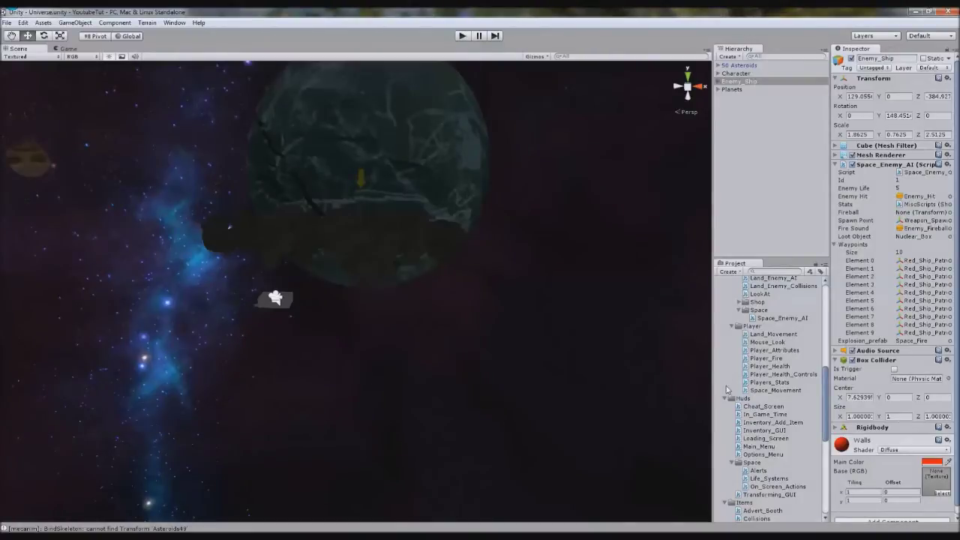
pyautogui.moveTo(827, 388); pyautogui.dragTo(825, 318)
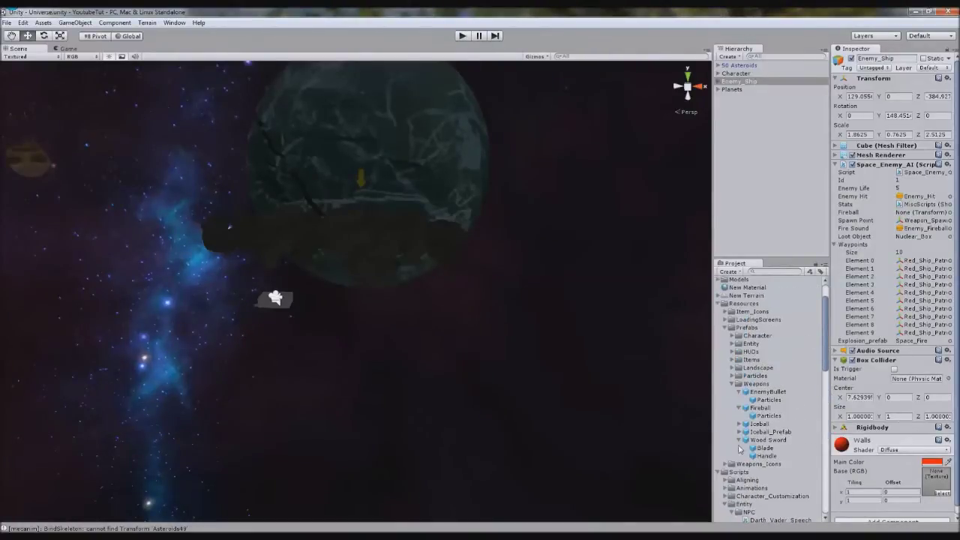
pyautogui.scroll(1, 721, 472)
pyautogui.click(921, 204)
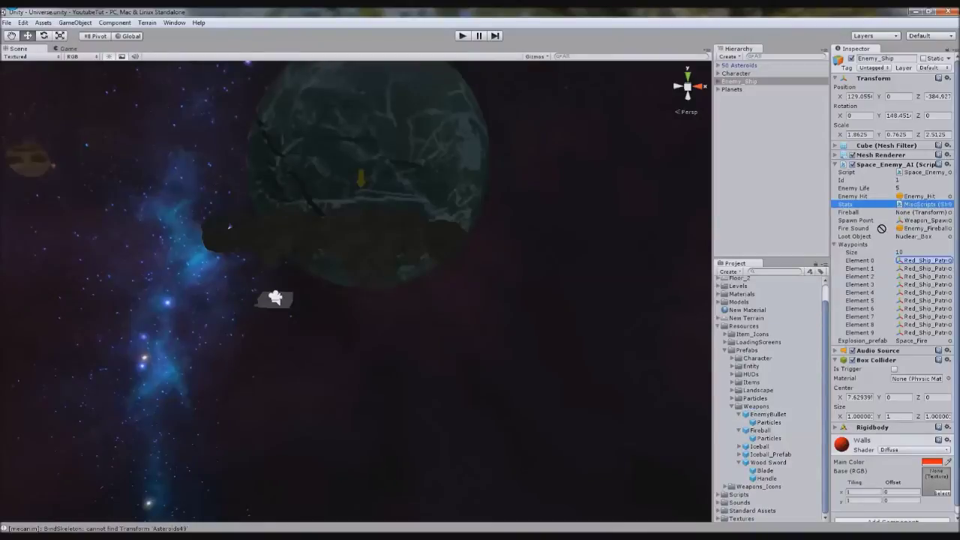
pyautogui.moveTo(917, 224); pyautogui.dragTo(914, 213)
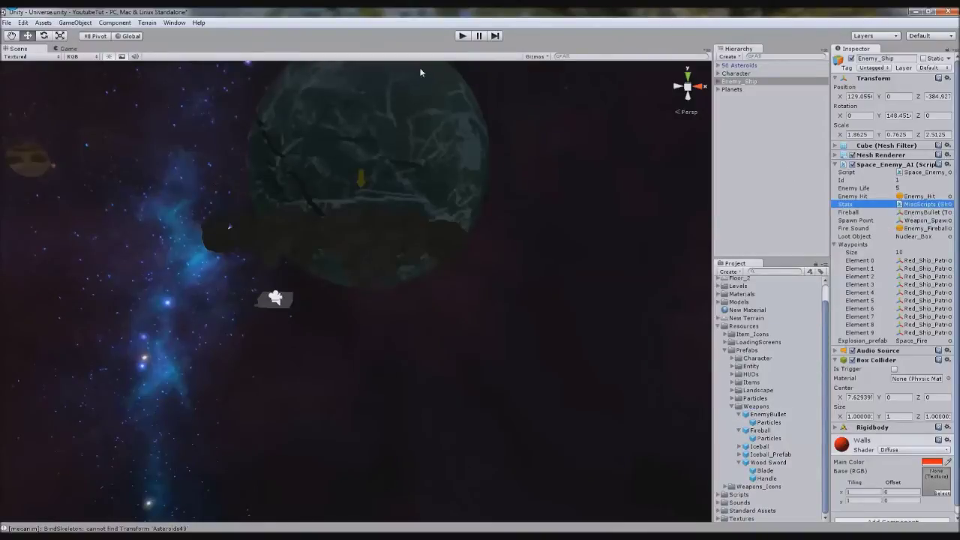
# Run the scene, pause it to examine the enemy bullets in the Scene view, and stop playback.
pyautogui.click(463, 37)
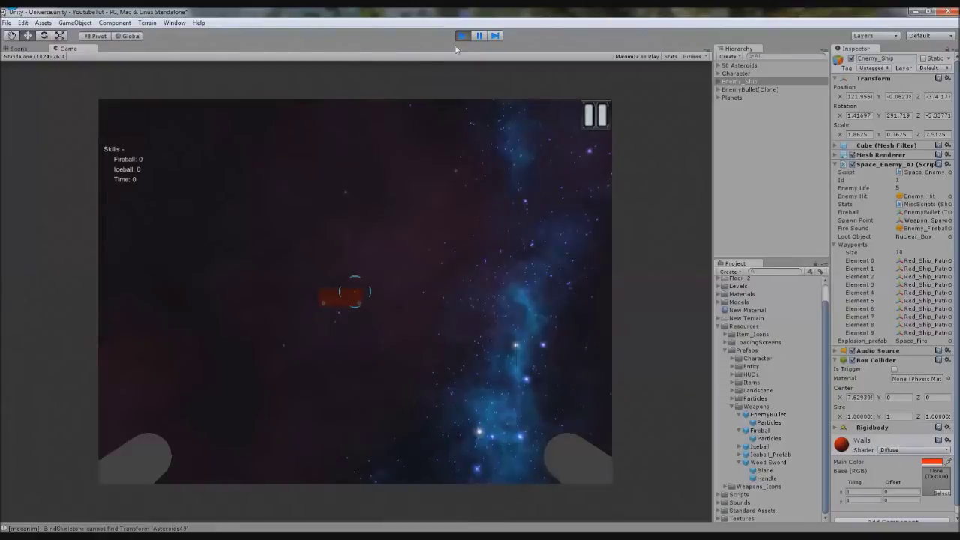
pyautogui.click(477, 36)
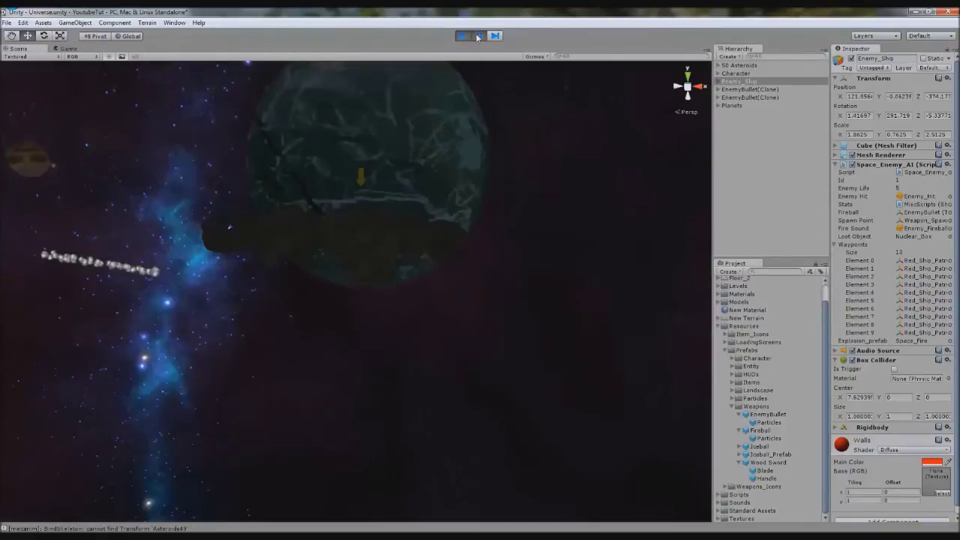
pyautogui.moveTo(30, 327); pyautogui.dragTo(261, 356, button='middle')
pyautogui.scroll(2, 261, 356)
pyautogui.scroll(-3, 261, 356)
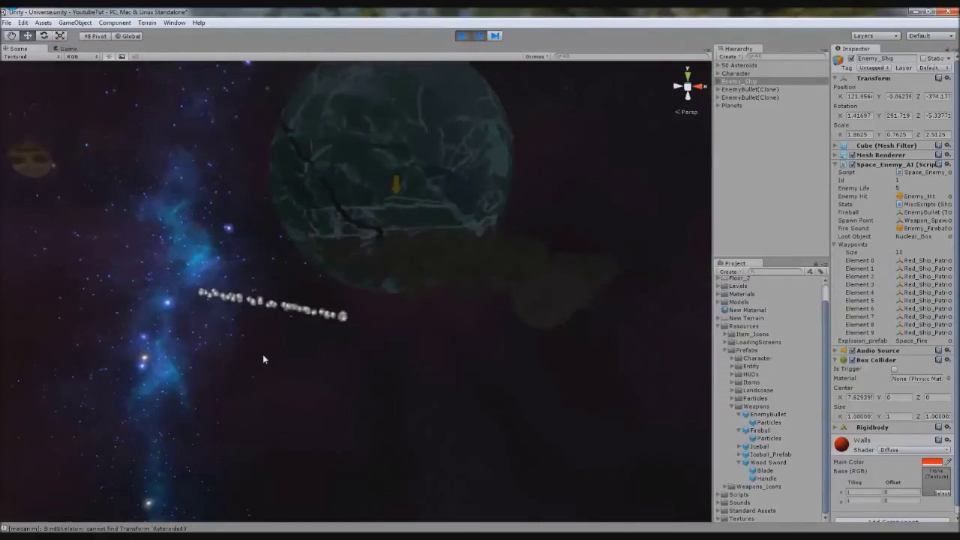
pyautogui.moveTo(327, 344); pyautogui.dragTo(296, 344, button='middle')
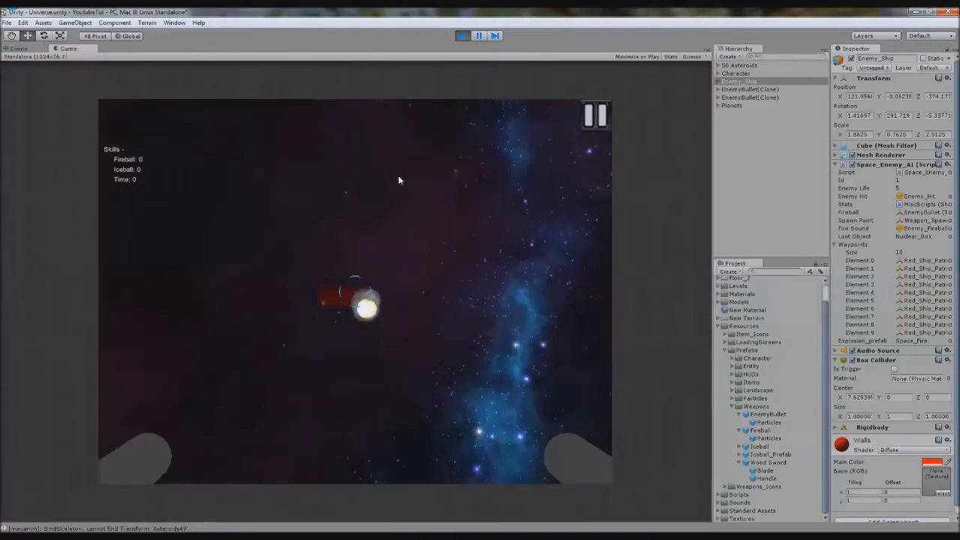
pyautogui.click(463, 35)
# Examine the First Ship and Red Ship entries in the Ship_Stats script of Character's MiscScripts object.
pyautogui.moveTo(423, 242); pyautogui.dragTo(298, 309, button='middle')
pyautogui.scroll(-5, 426, 244)
pyautogui.scroll(-3, 441, 297)
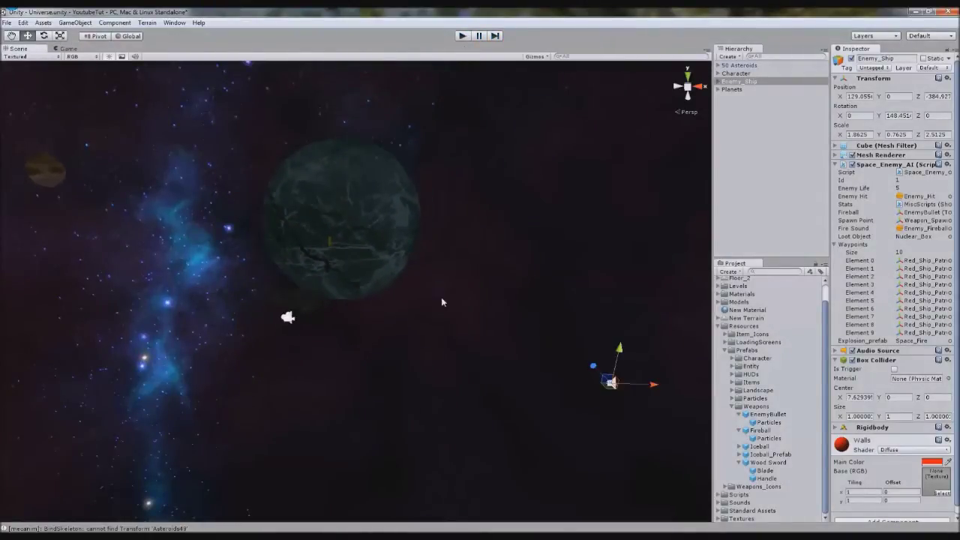
pyautogui.click(752, 82)
pyautogui.click(718, 81)
pyautogui.click(718, 81)
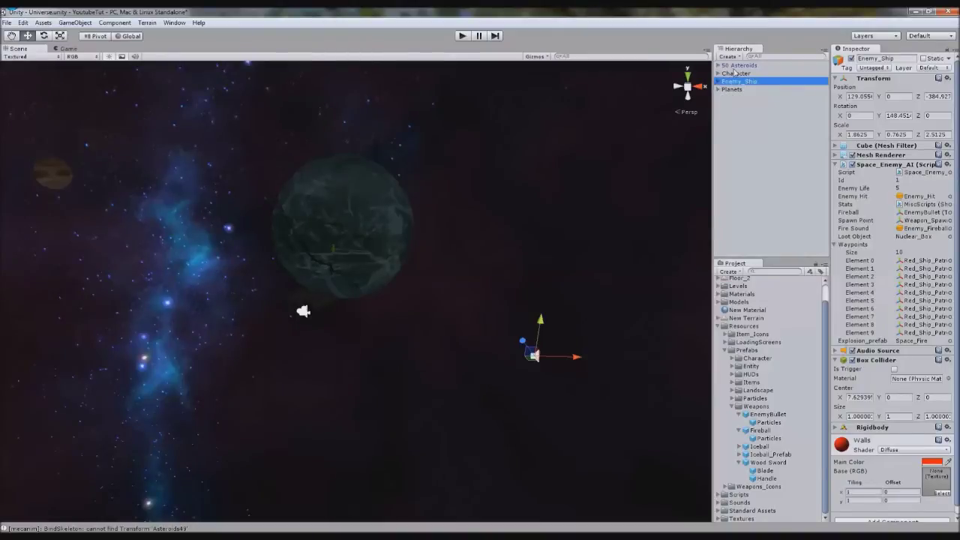
pyautogui.click(731, 73)
pyautogui.click(718, 72)
pyautogui.click(751, 98)
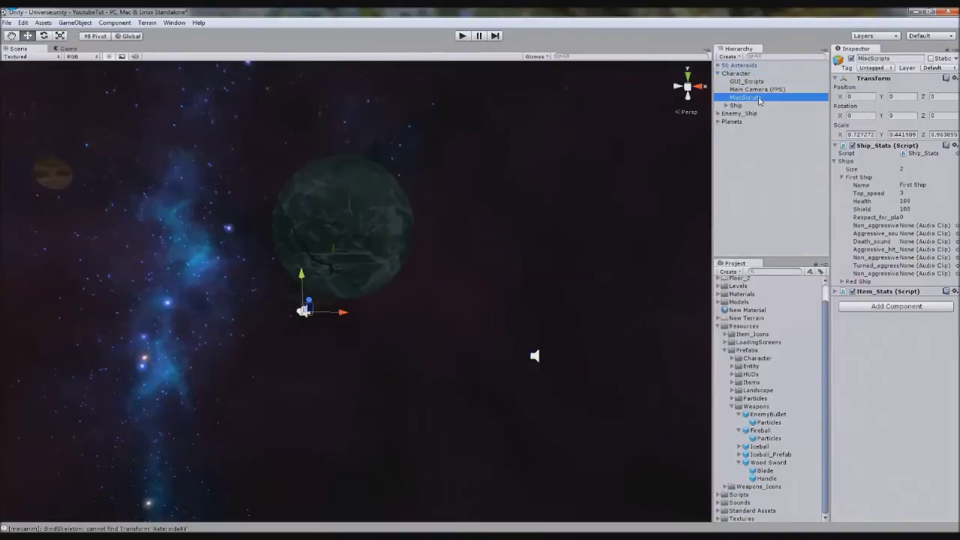
pyautogui.click(843, 178)
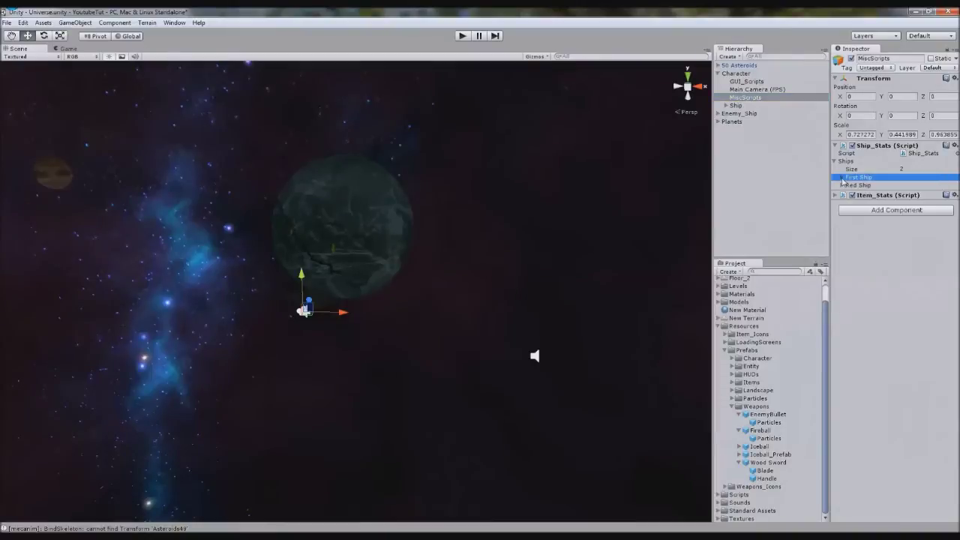
pyautogui.click(843, 185)
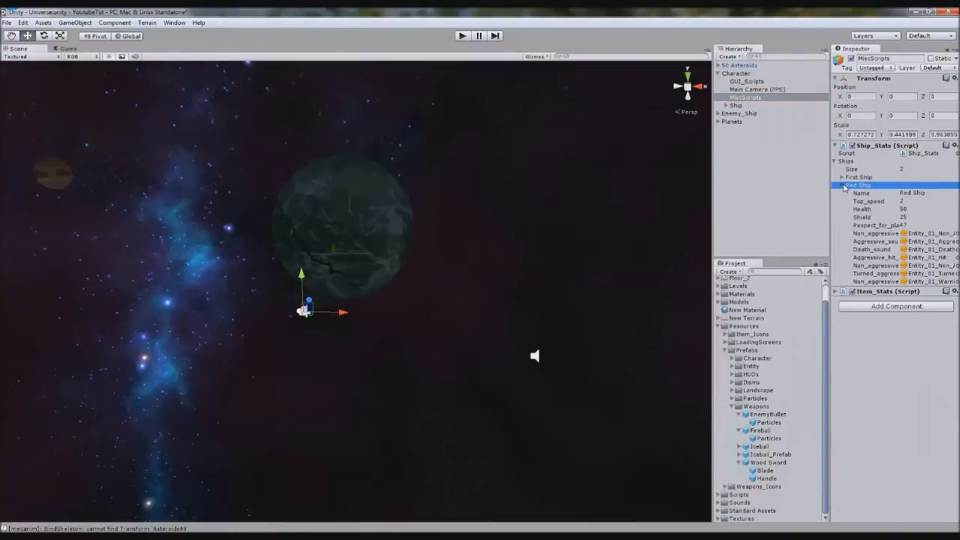
# Duplicate Enemy_Ship and move the copy along the X axis to about X 20.2, near the character.
pyautogui.click(742, 113)
pyautogui.hotkey('ctrl', 'd')
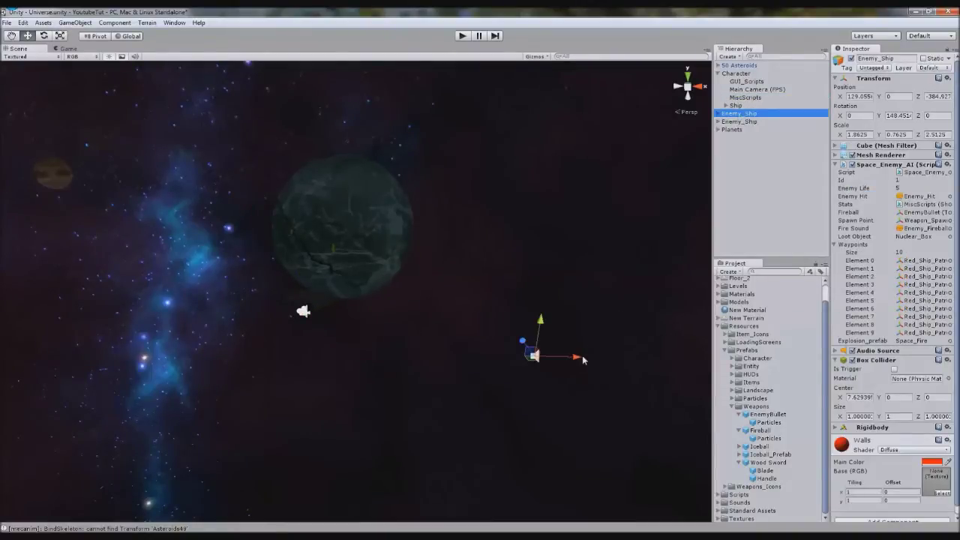
pyautogui.moveTo(577, 362); pyautogui.dragTo(388, 350)
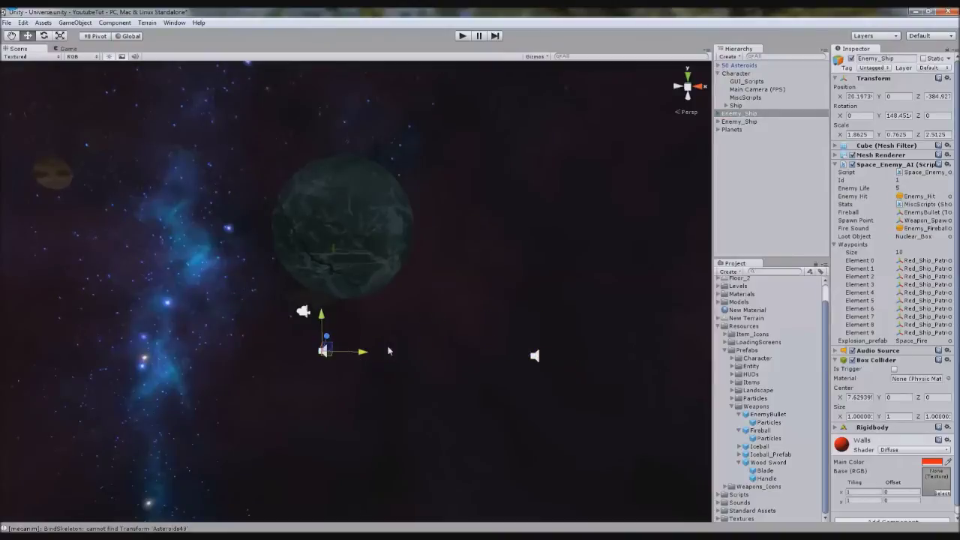
# Collapse the prefab folders and locate the material used by the duplicated Enemy_Ship's Mesh Renderer in the project.
pyautogui.click(732, 407)
pyautogui.click(733, 386)
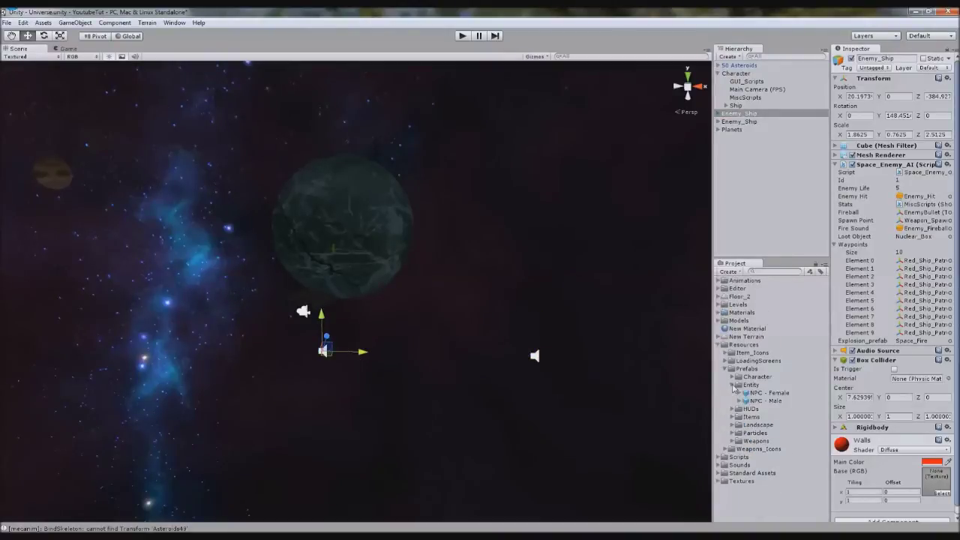
pyautogui.click(733, 385)
pyautogui.click(726, 368)
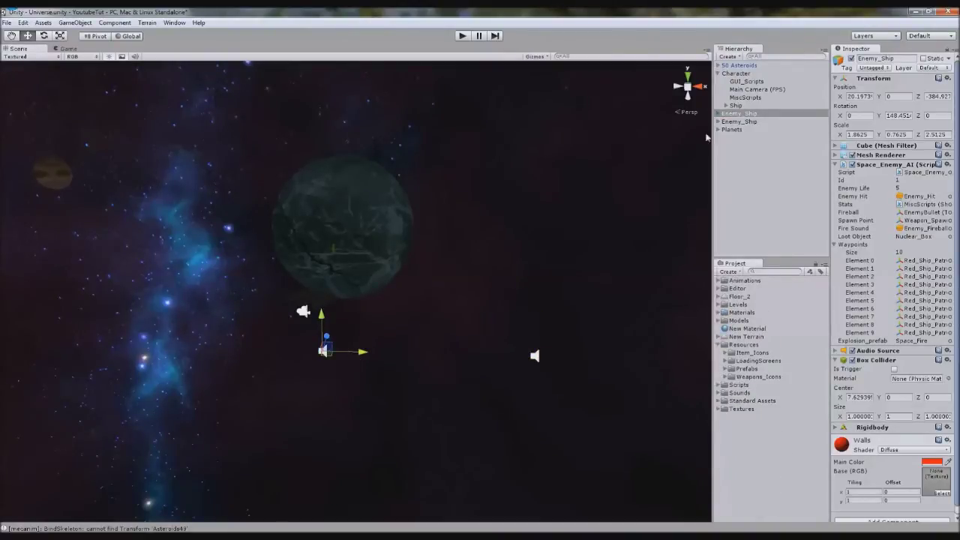
pyautogui.scroll(-1, 898, 460)
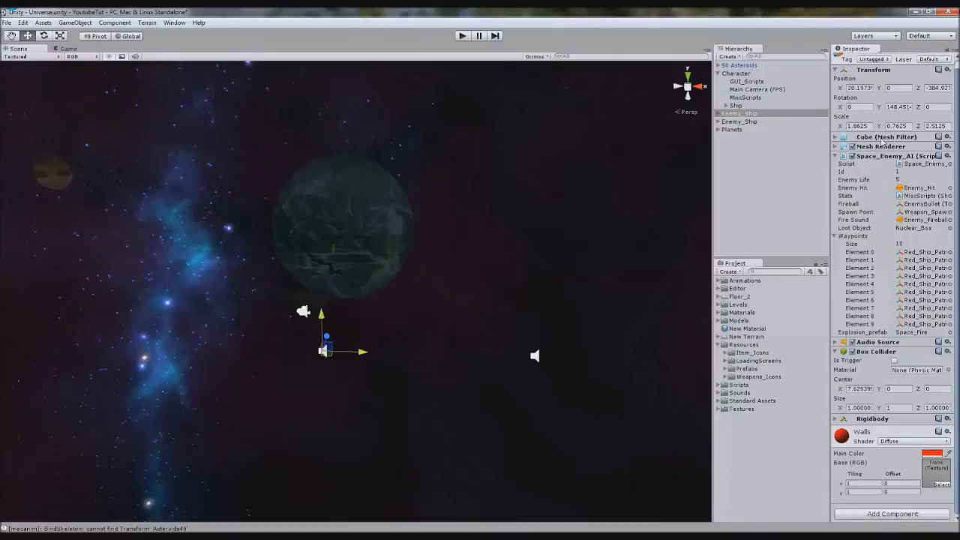
pyautogui.click(885, 145)
pyautogui.click(917, 188)
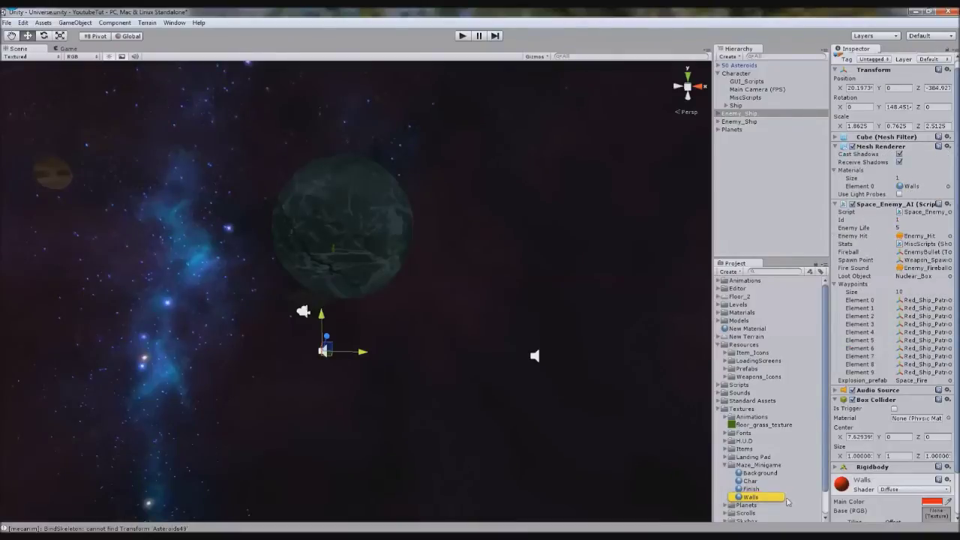
pyautogui.click(751, 497)
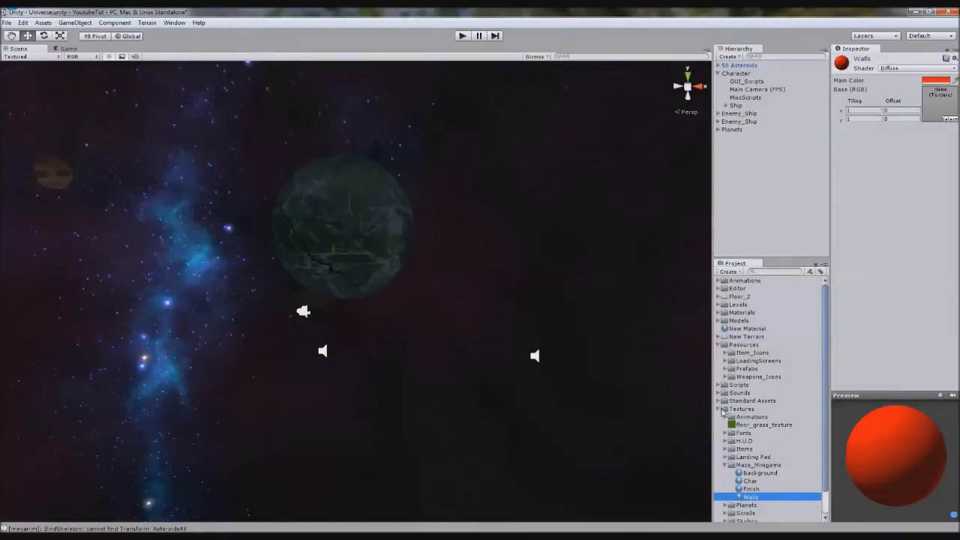
# Create a new folder named Enti inside the Textures folder.
pyautogui.click(719, 409)
pyautogui.click(718, 410)
pyautogui.click(735, 410)
pyautogui.rightClick(735, 409)
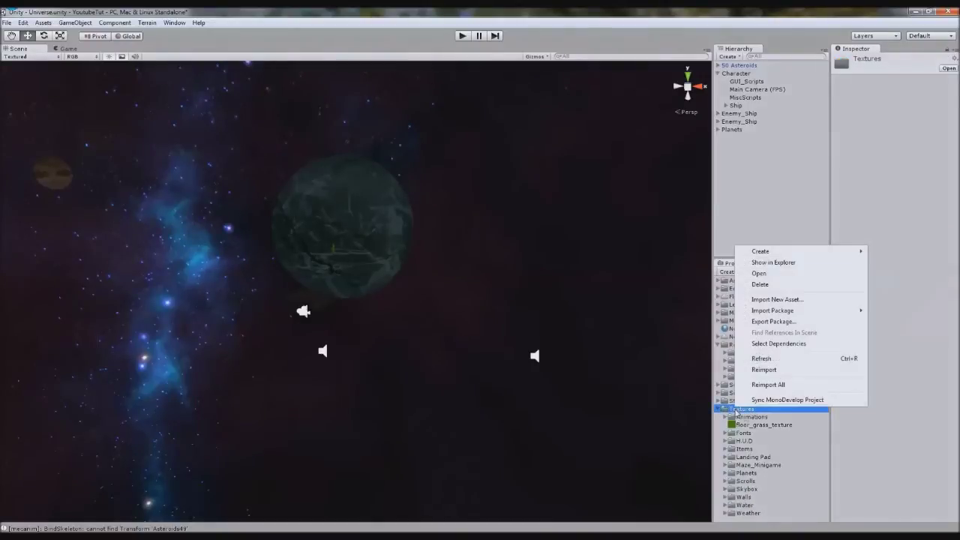
pyautogui.moveTo(792, 249)
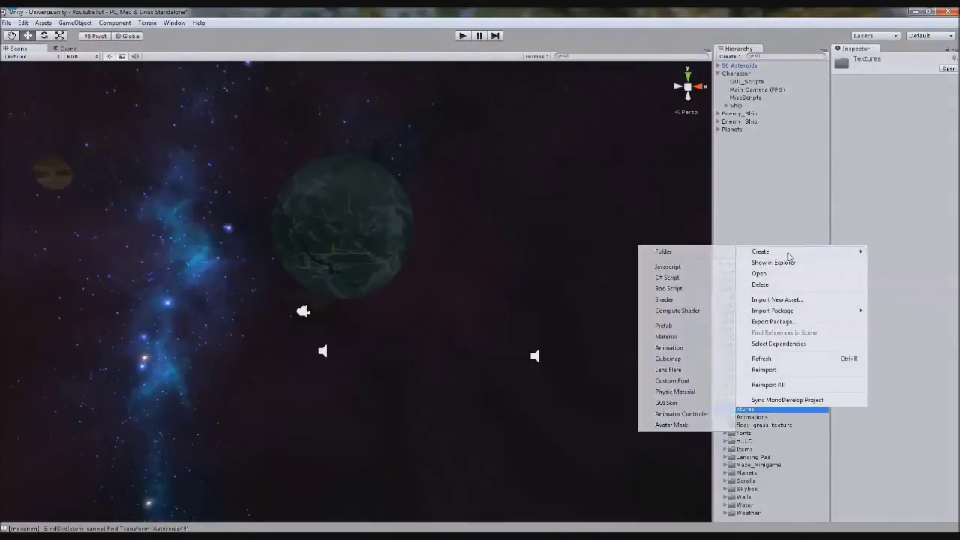
pyautogui.click(653, 252)
pyautogui.write('En')
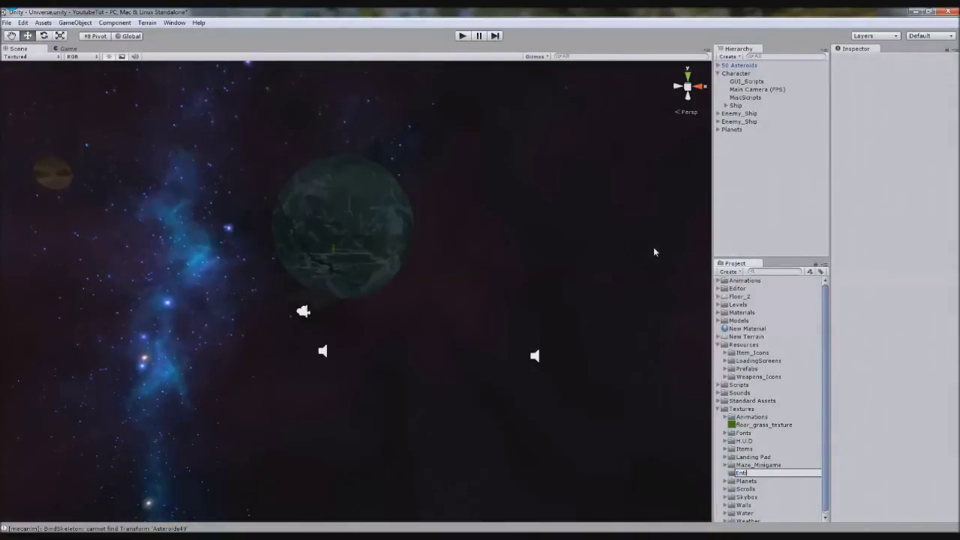
pyautogui.write('ti')
pyautogui.press('Return')
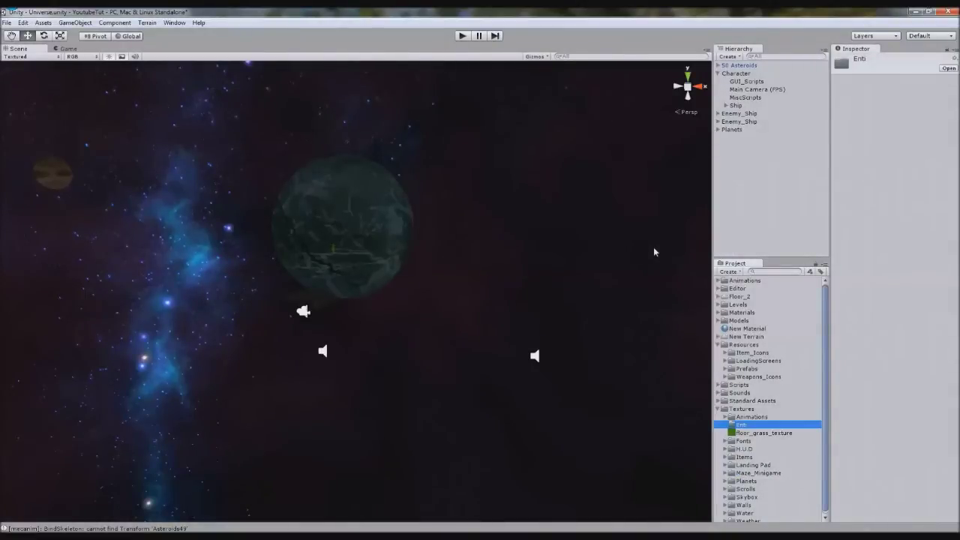
# Check how the Entity folder under Scripts is named and rename the Enti texture folder as Entitys.
pyautogui.click(718, 345)
pyautogui.click(718, 352)
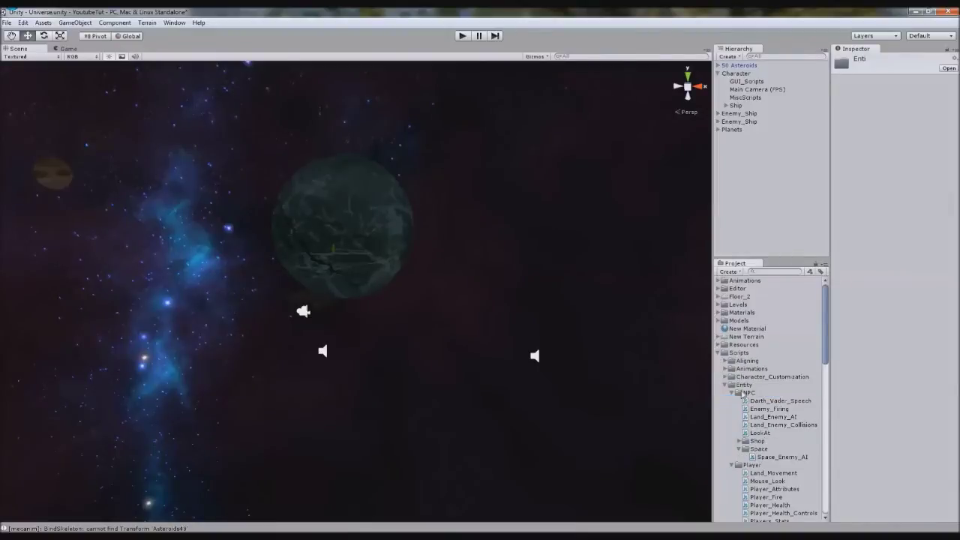
pyautogui.click(744, 385)
pyautogui.click(719, 353)
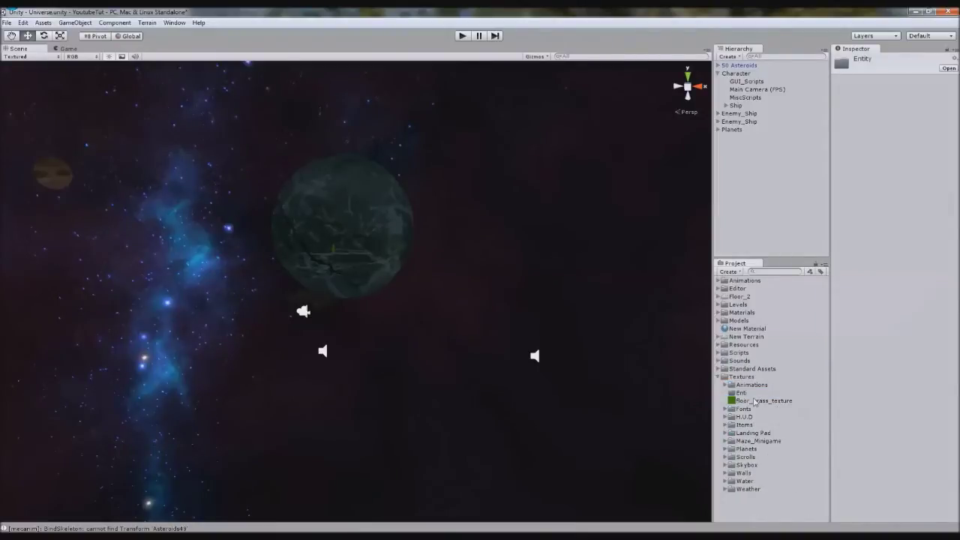
pyautogui.click(745, 392)
pyautogui.press('F2')
pyautogui.press('Right')
pyautogui.write('ty')
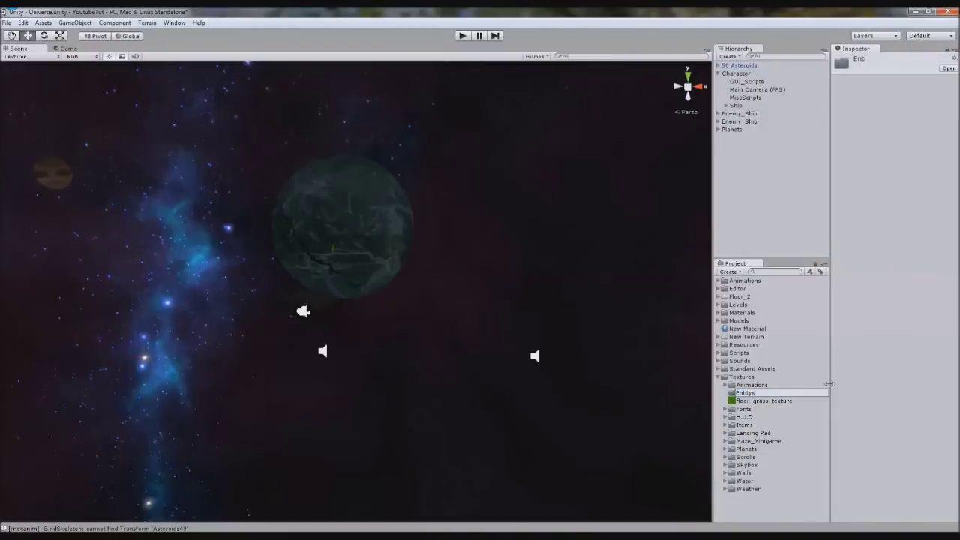
pyautogui.press('Return')
# Create a material named Red_Ship in the Entitys folder and set its main colour to pure red (255, 0, 0).
pyautogui.rightClick(743, 394)
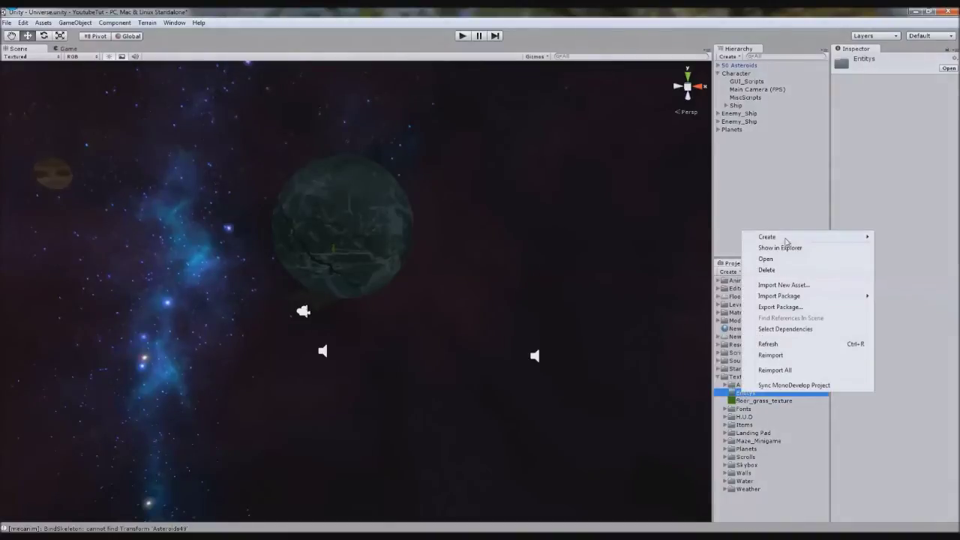
pyautogui.moveTo(785, 241)
pyautogui.click(689, 319)
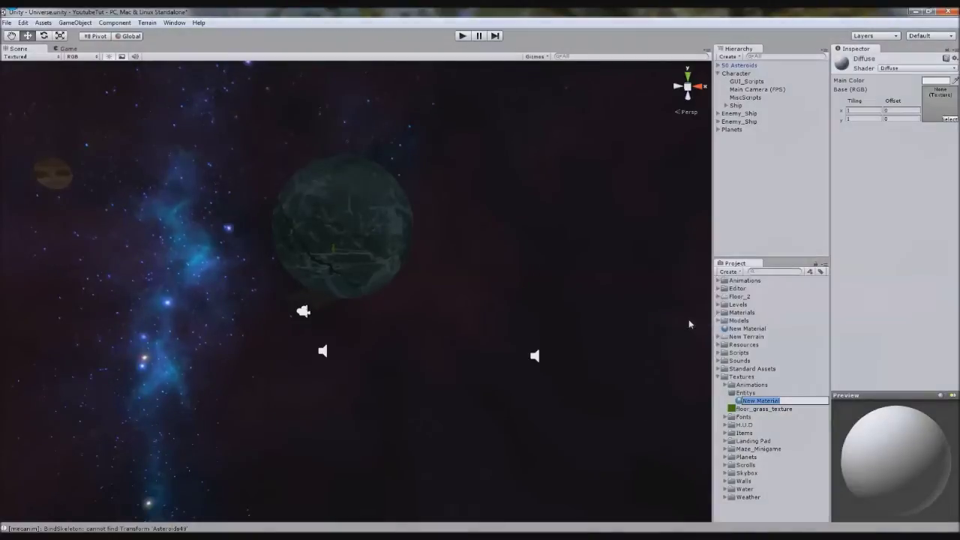
pyautogui.write('Red_Ship')
pyautogui.press('Return')
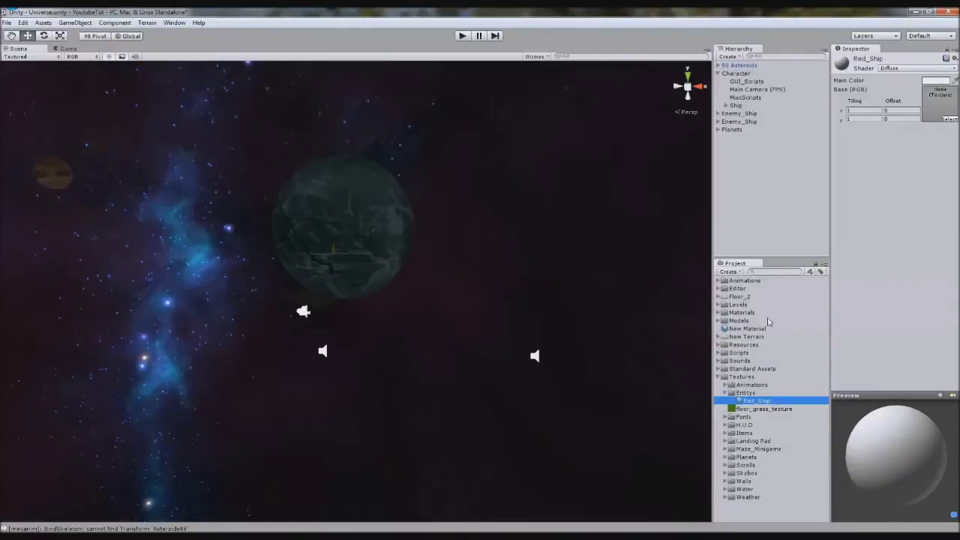
pyautogui.click(936, 80)
pyautogui.click(358, 34)
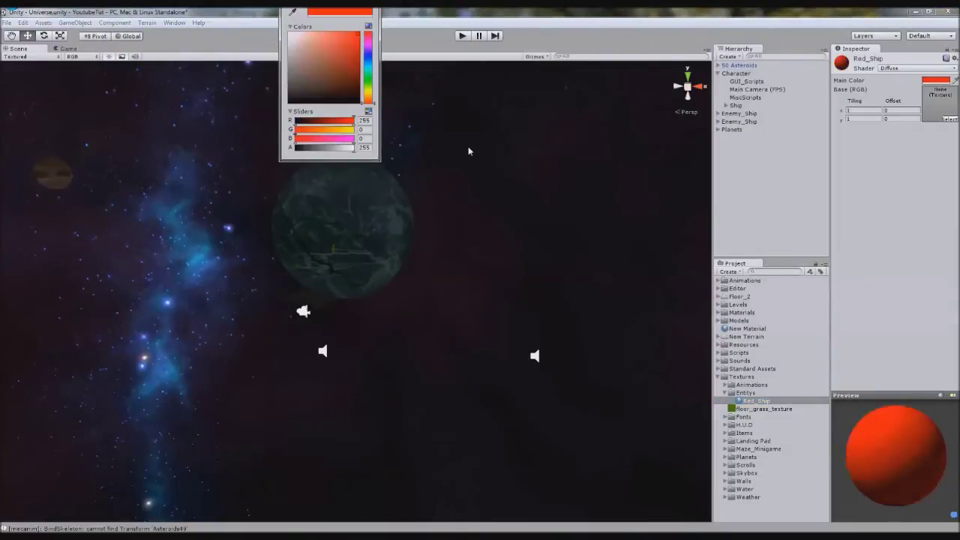
# Duplicate the Red_Ship material and set the copy's main colour to blue.
pyautogui.click(764, 403)
pyautogui.hotkey('ctrl', 'd')
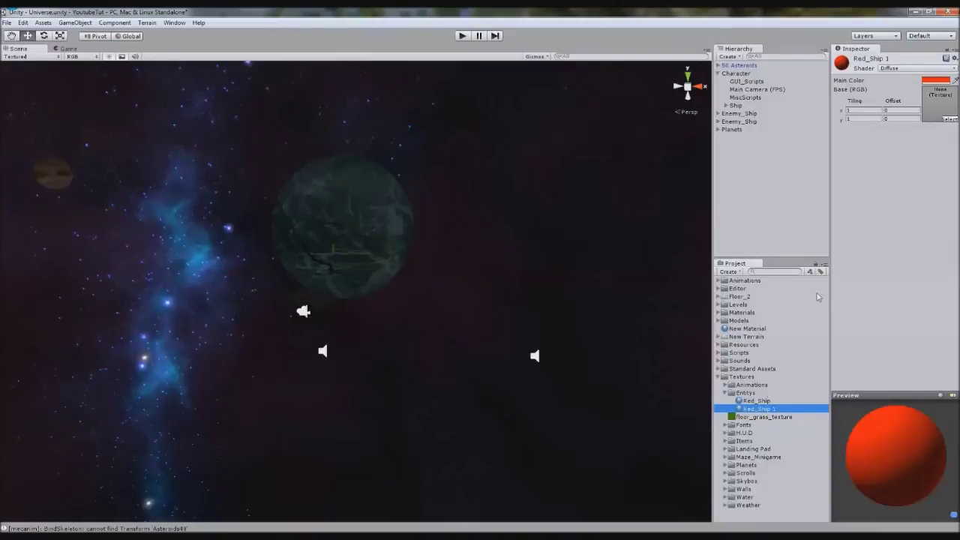
pyautogui.click(932, 79)
pyautogui.moveTo(368, 76); pyautogui.dragTo(372, 59)
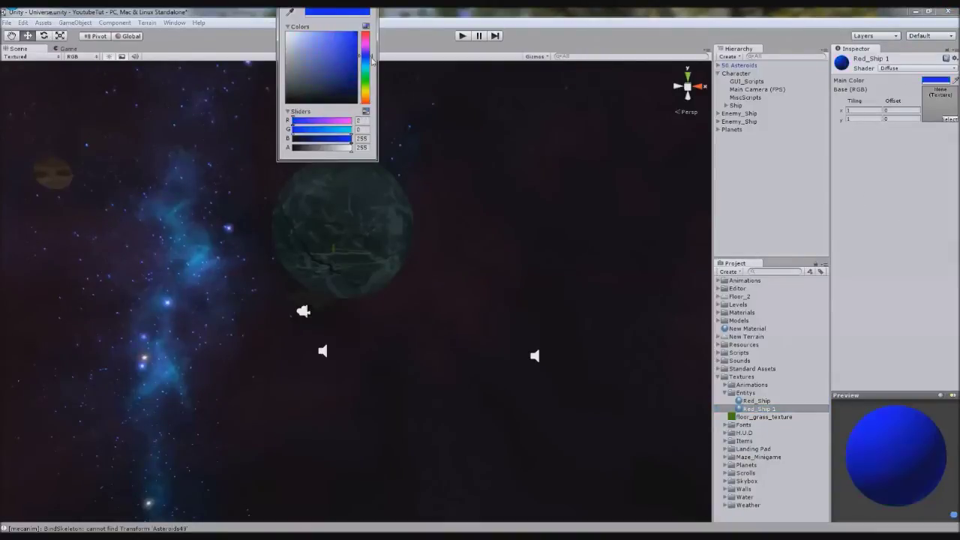
# Rename the blue copy of the material as Blue_Ship.
pyautogui.click(771, 408)
pyautogui.press('Home')
pyautogui.press('Delete')
pyautogui.press('Delete')
pyautogui.press('Delete')
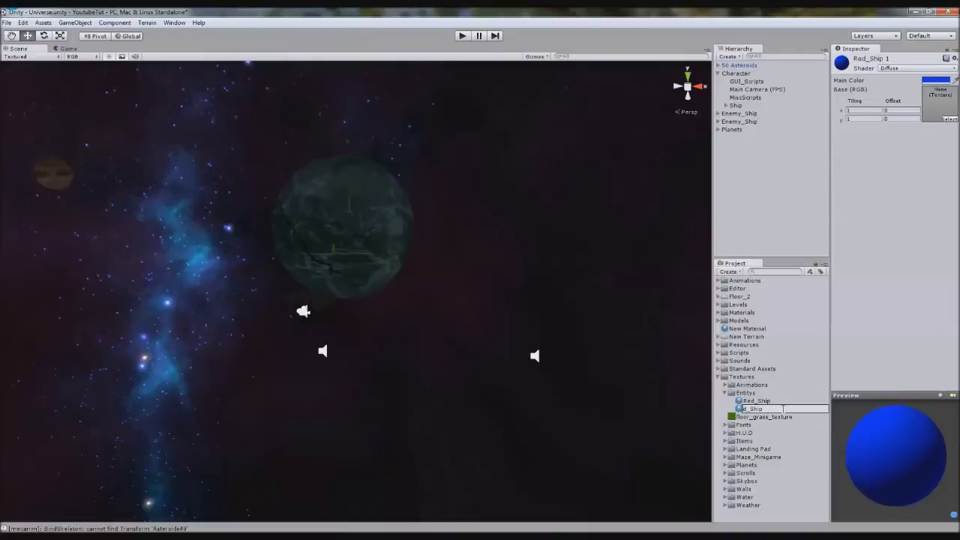
pyautogui.write('Blue')
pyautogui.press('Return')
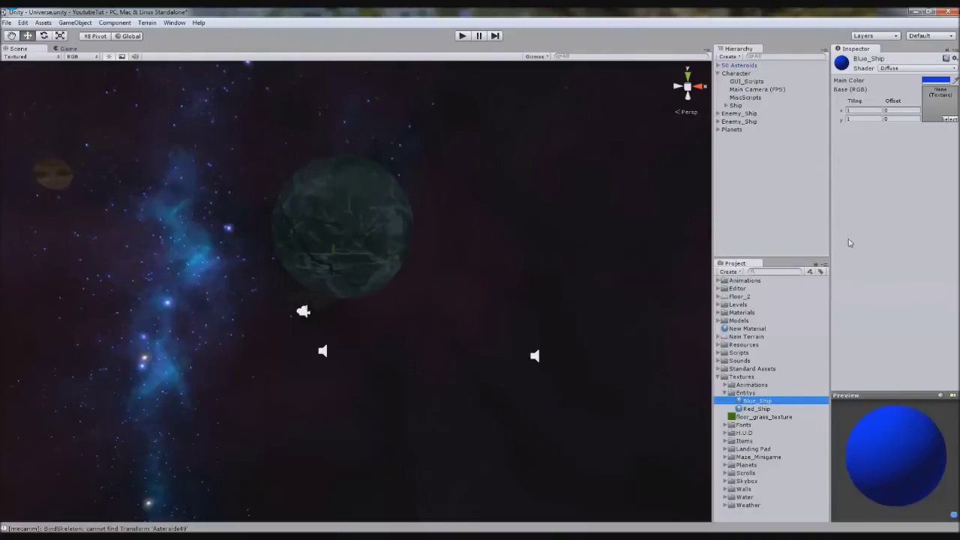
# Rename the Enemy_Ship at about X 129 as Red_Ship and the one at about X 20.2 as Blue_Ship.
pyautogui.click(743, 121)
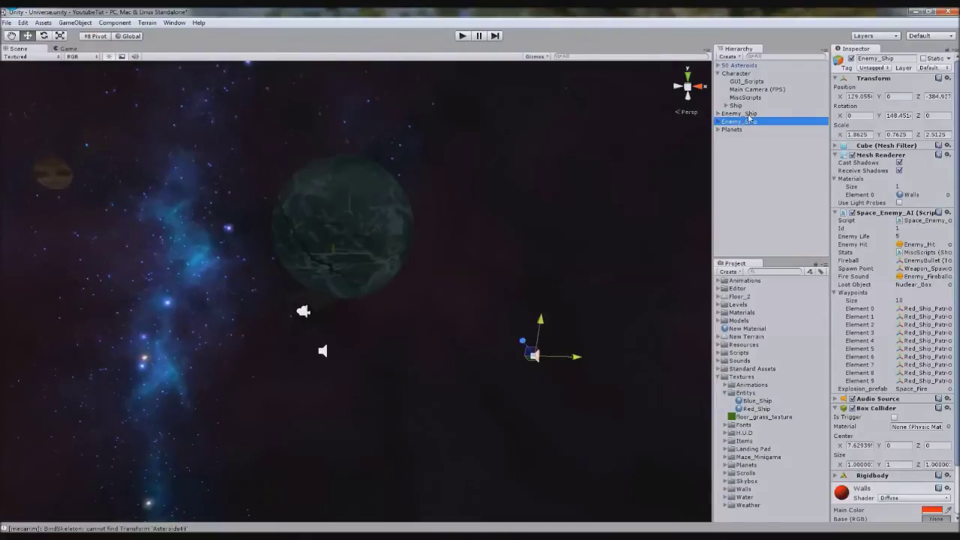
pyautogui.click(893, 59)
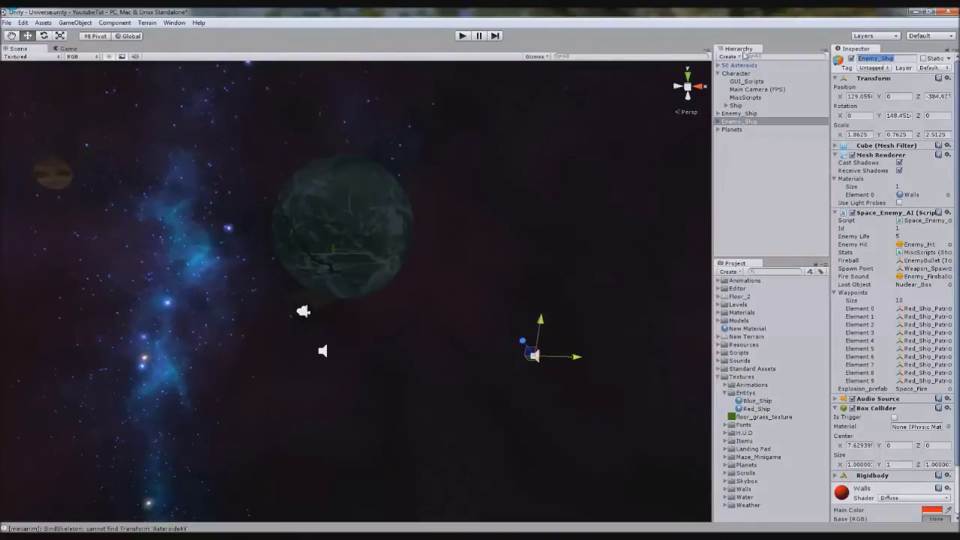
pyautogui.write('Red_S')
pyautogui.press('Return')
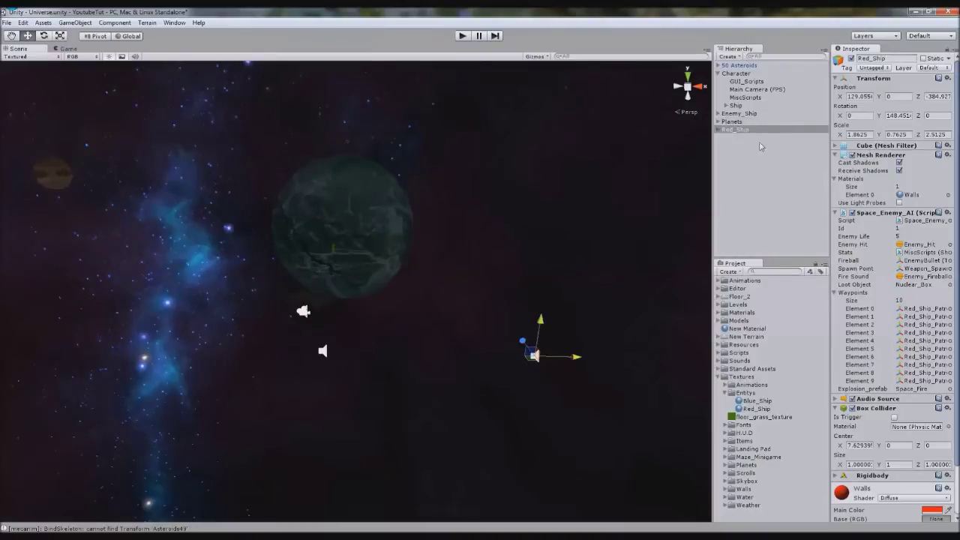
pyautogui.click(742, 114)
pyautogui.click(893, 59)
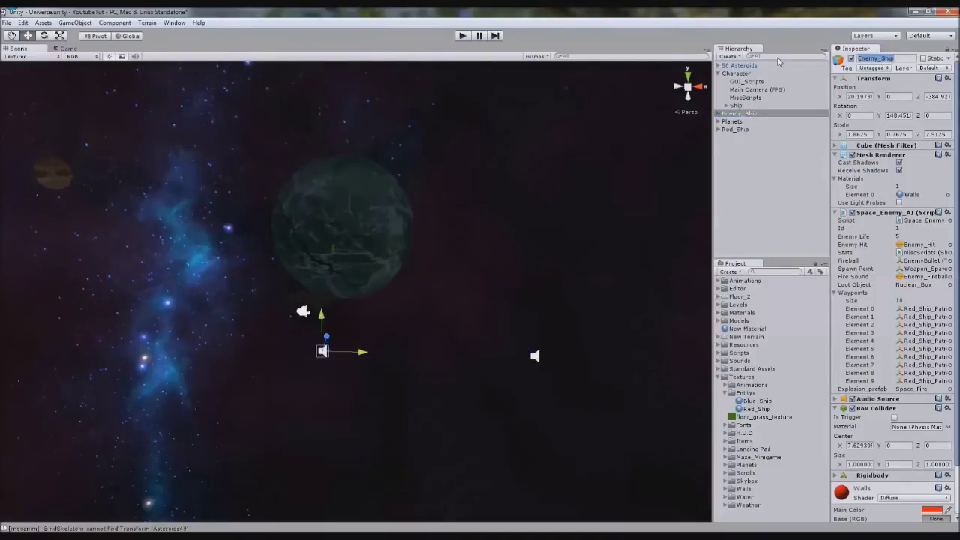
pyautogui.write('Blue_Ship')
pyautogui.press('Return')
# Apply the Blue_Ship material to the Blue_Ship object and the Red_Ship material to the Red_Ship object.
pyautogui.press('f')
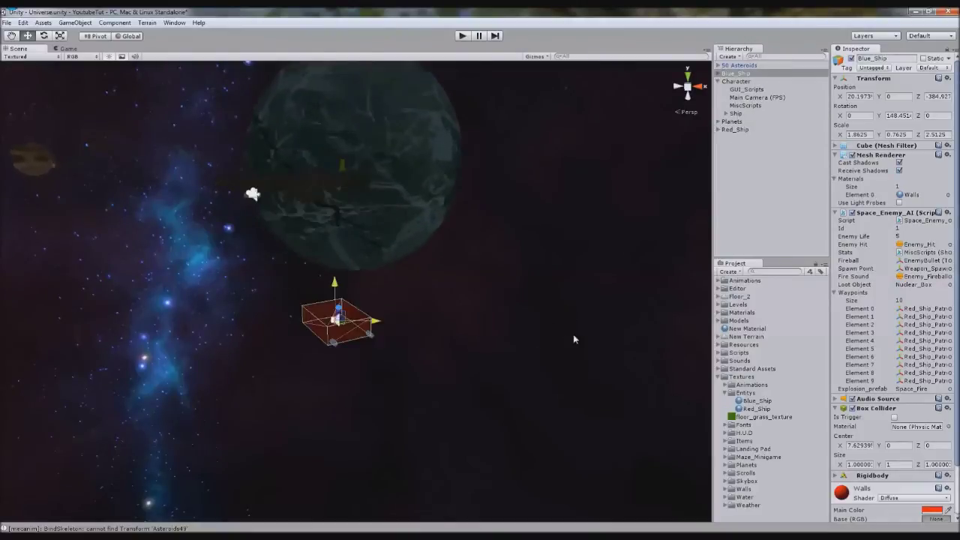
pyautogui.click(759, 402)
pyautogui.moveTo(759, 405); pyautogui.dragTo(405, 302)
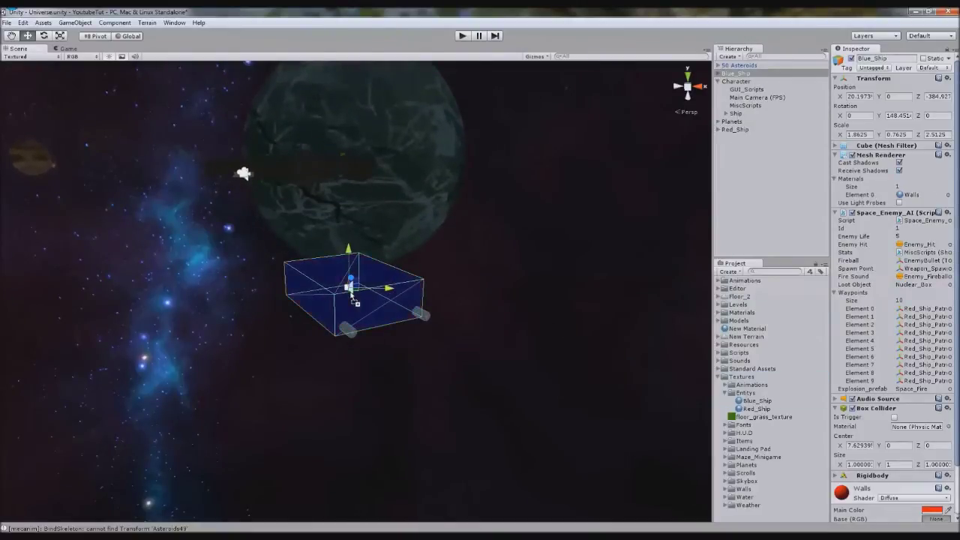
pyautogui.doubleClick(735, 129)
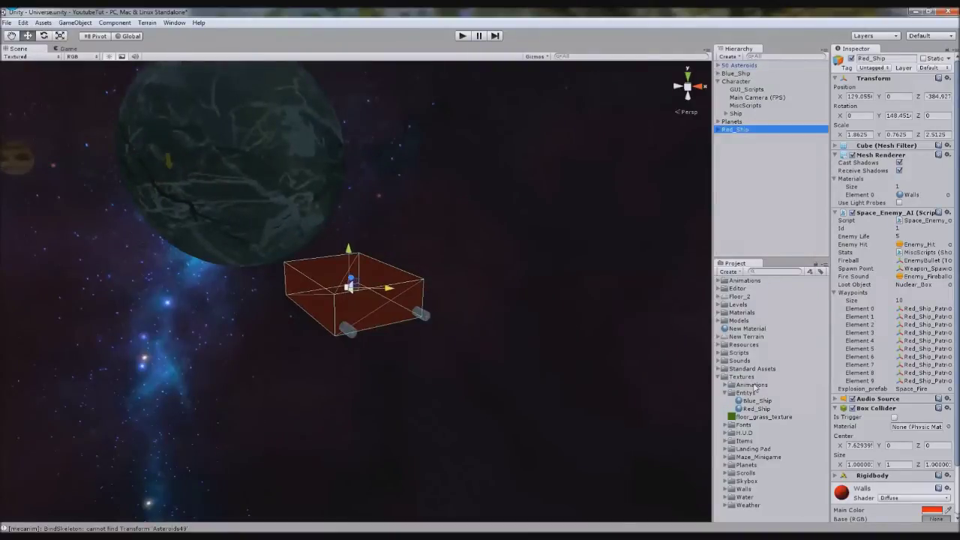
pyautogui.moveTo(756, 409); pyautogui.dragTo(382, 303)
# Deselect the ship and view both enemy ships and the character together from the top.
pyautogui.click(550, 292)
pyautogui.scroll(-5, 533, 322)
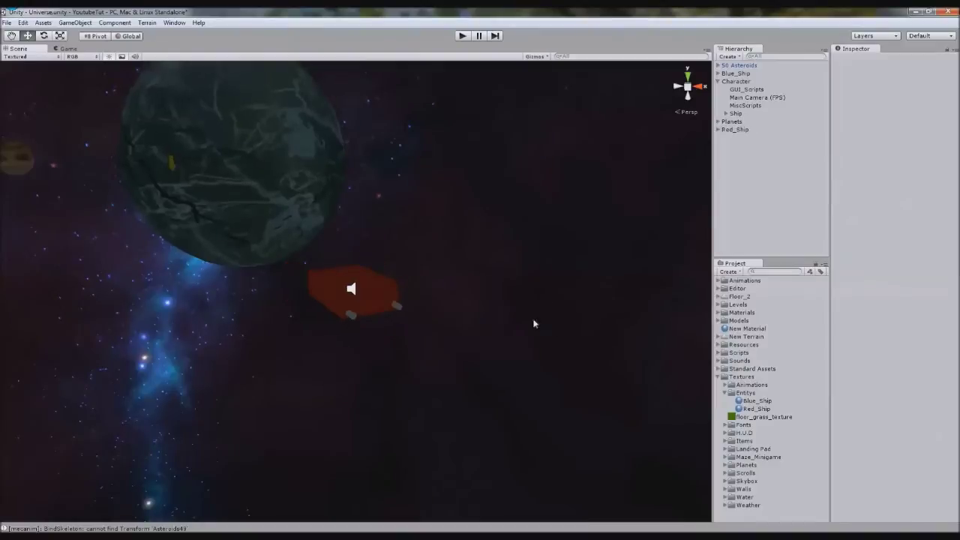
pyautogui.moveTo(514, 299); pyautogui.dragTo(675, 330, button='middle')
pyautogui.scroll(-4, 508, 341)
pyautogui.moveTo(461, 317); pyautogui.dragTo(709, 376, button='middle')
pyautogui.moveTo(527, 358); pyautogui.dragTo(504, 382, button='middle')
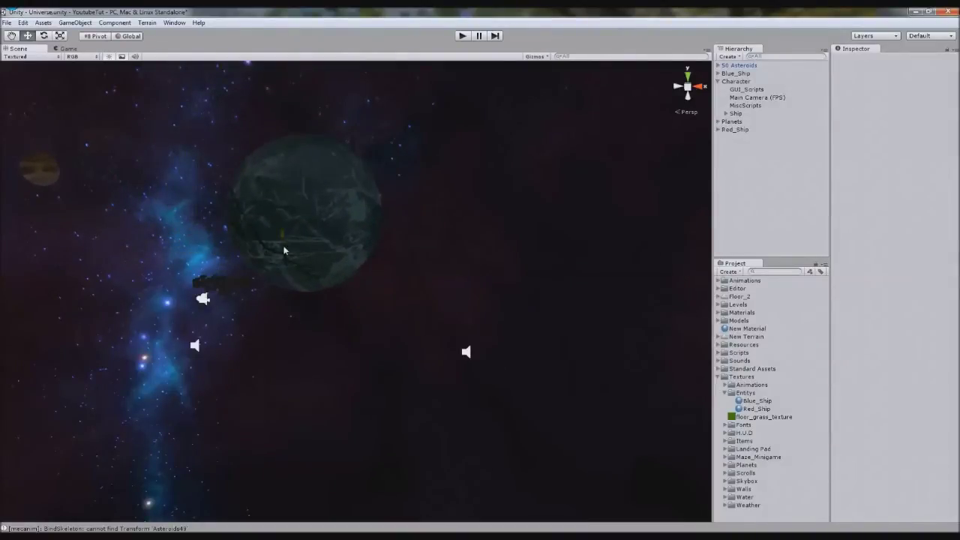
pyautogui.scroll(-6, 290, 248)
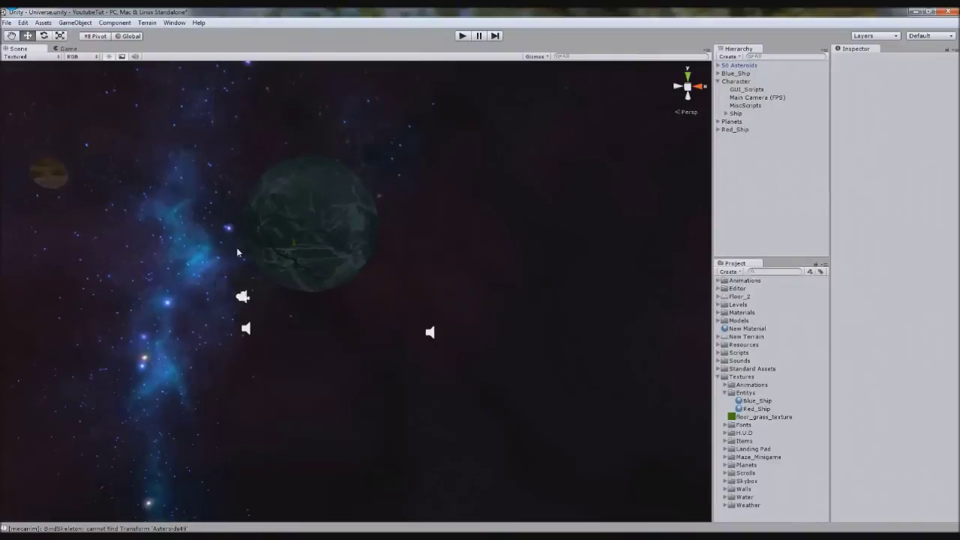
pyautogui.click(689, 77)
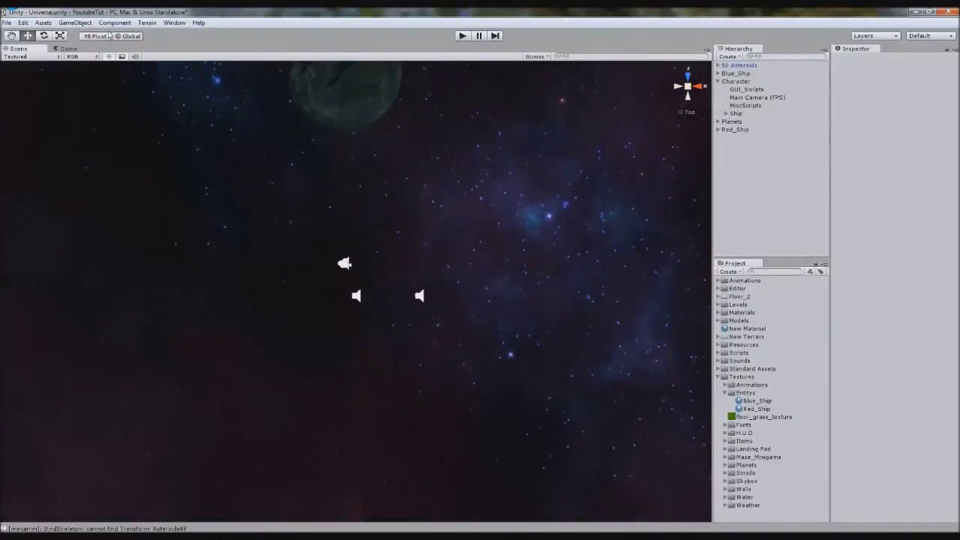
# Create an empty game object and set its position to X 0, Y 0, Z 0.
pyautogui.click(75, 22)
pyautogui.click(83, 31)
pyautogui.click(865, 98)
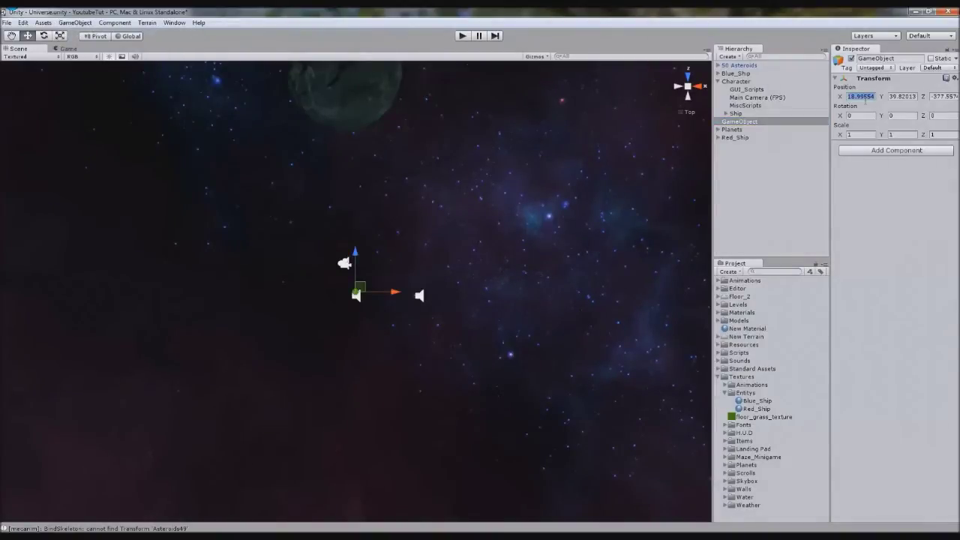
pyautogui.write('0')
pyautogui.press('Tab')
pyautogui.write('0')
pyautogui.press('Tab')
pyautogui.write('0')
pyautogui.press('Return')
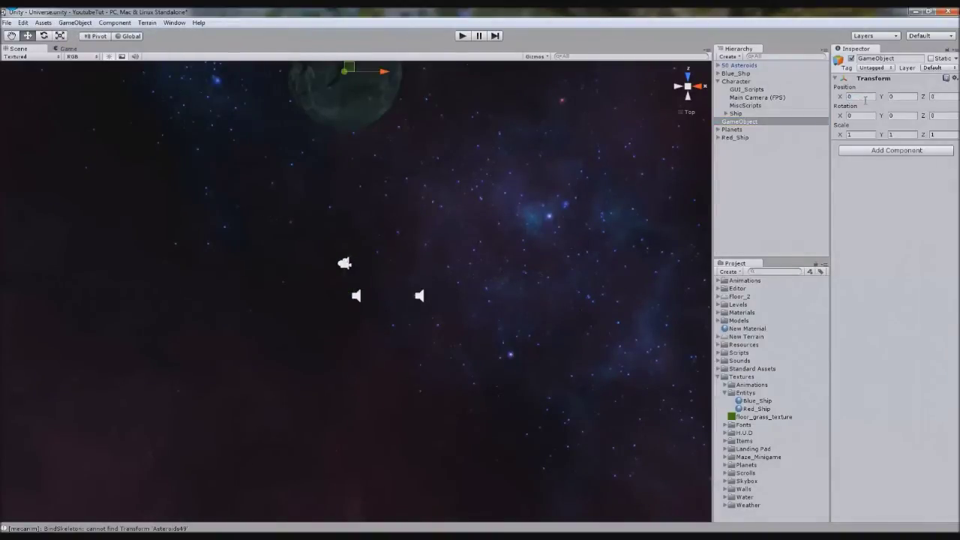
# Rename the empty game object as Entity and parent both Red_Ship and Blue_Ship under it.
pyautogui.moveTo(430, 165); pyautogui.dragTo(476, 243, button='middle')
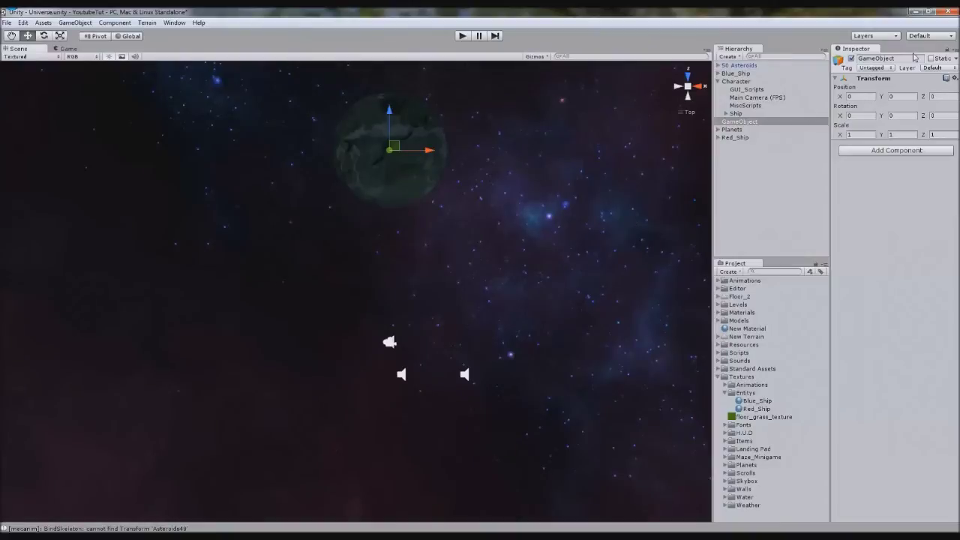
pyautogui.click(922, 58)
pyautogui.write('Entity')
pyautogui.press('Return')
pyautogui.click(734, 137)
pyautogui.keyDown('ctrl'); pyautogui.click(735, 74); pyautogui.keyUp('ctrl')
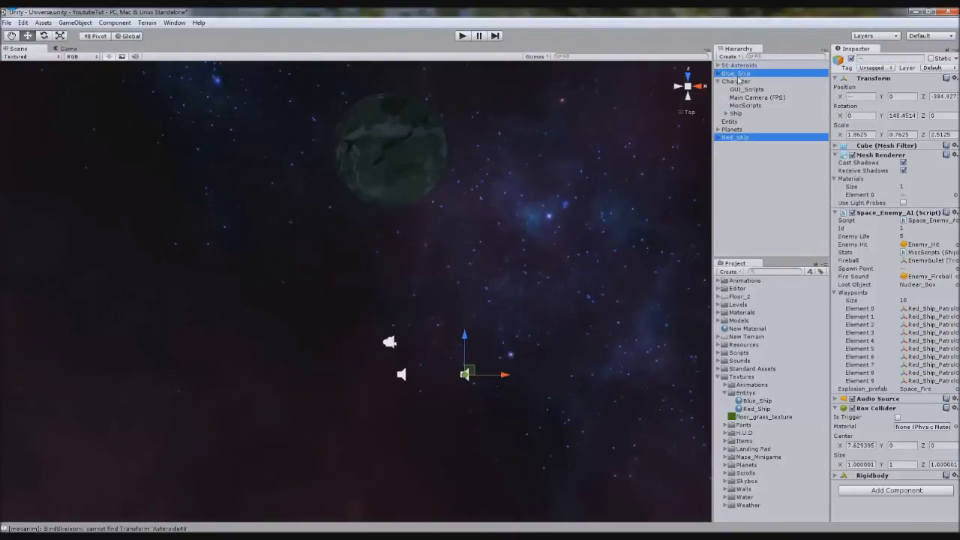
pyautogui.moveTo(739, 75); pyautogui.dragTo(739, 124)
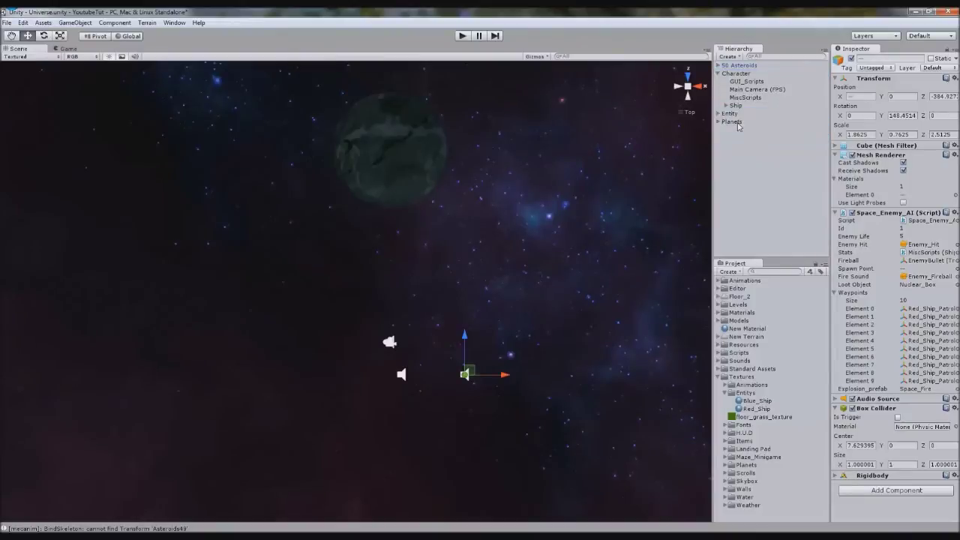
# Collapse the Character hierarchy and examine the waypoints assigned to Blue_Ship under Entity.
pyautogui.click(737, 74)
pyautogui.click(718, 74)
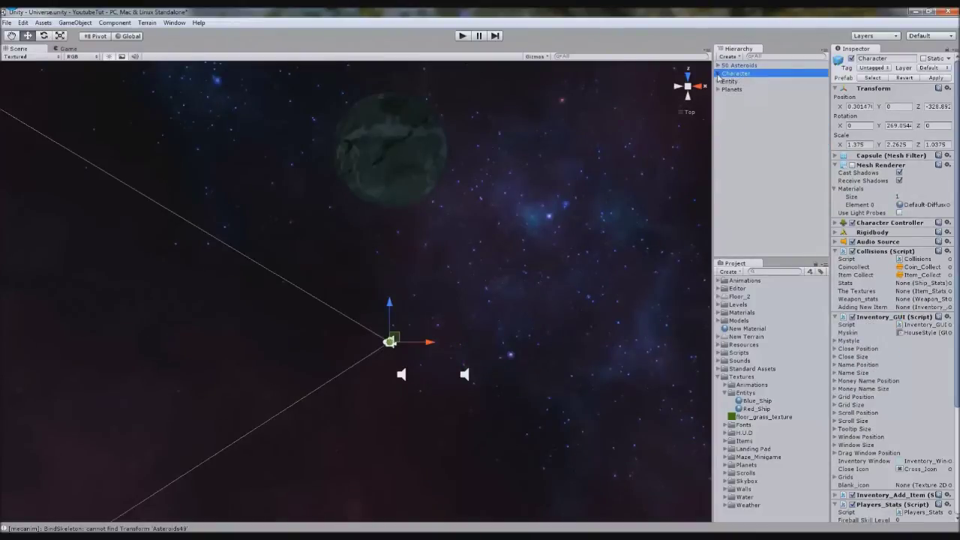
pyautogui.click(718, 81)
pyautogui.click(745, 89)
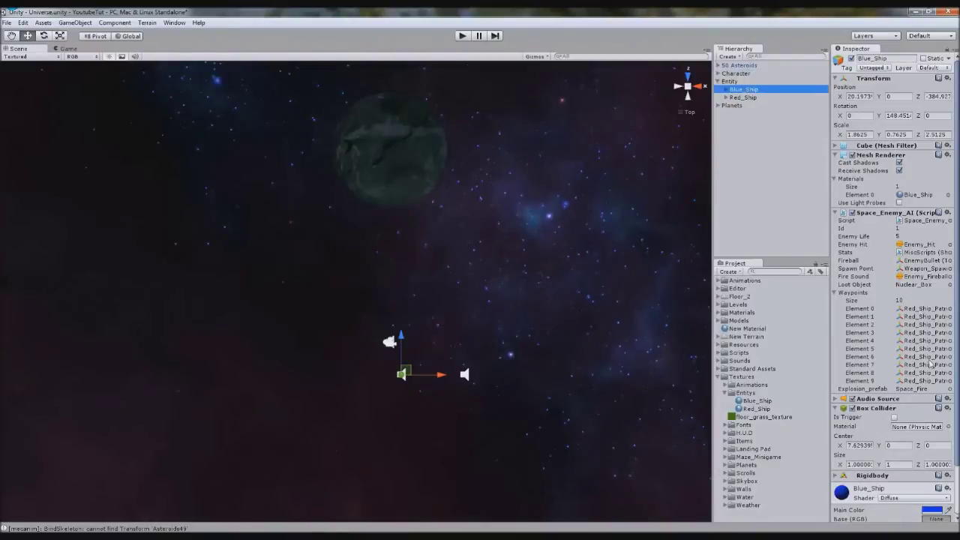
# Duplicate the Red_Ship_Patrol_1 group found under Planet_Serendip and place the copy at the root of the hierarchy.
pyautogui.click(718, 105)
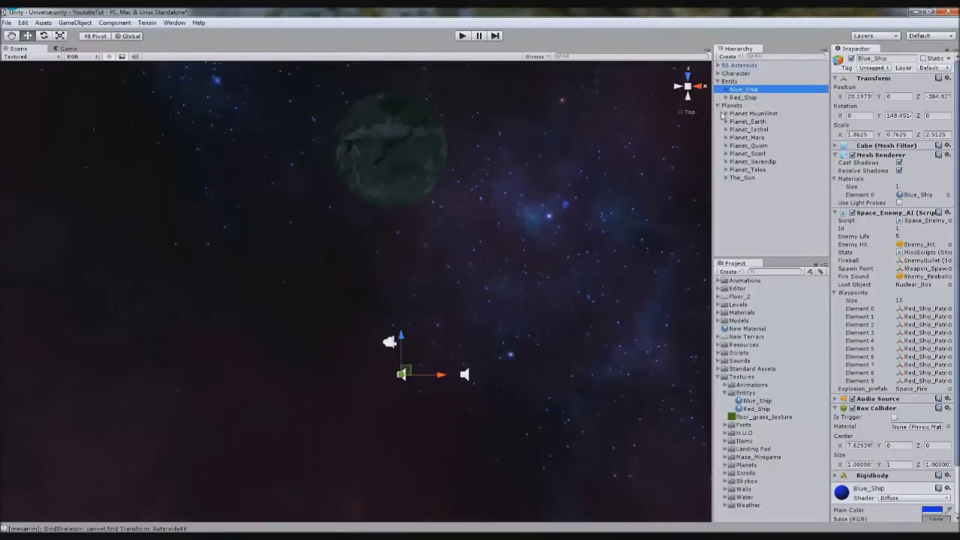
pyautogui.click(726, 113)
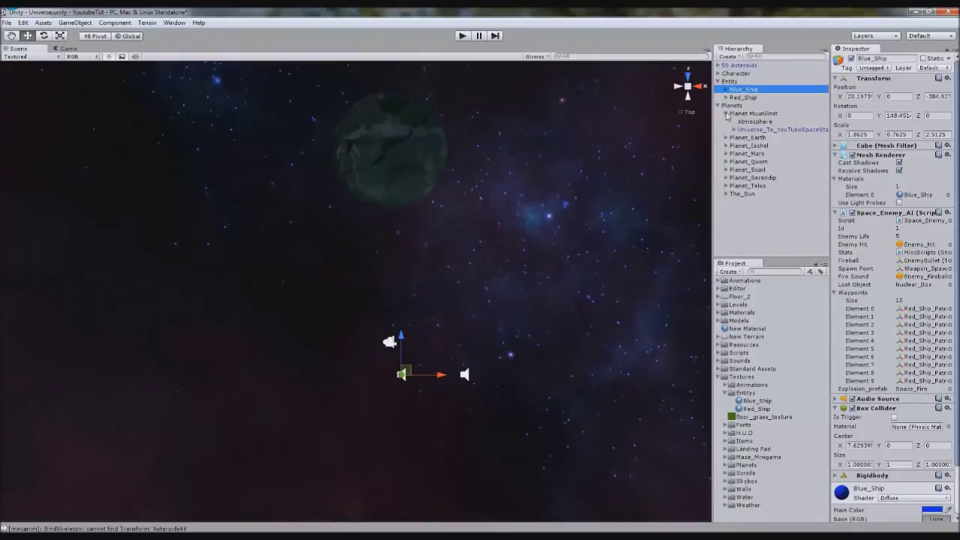
pyautogui.click(726, 113)
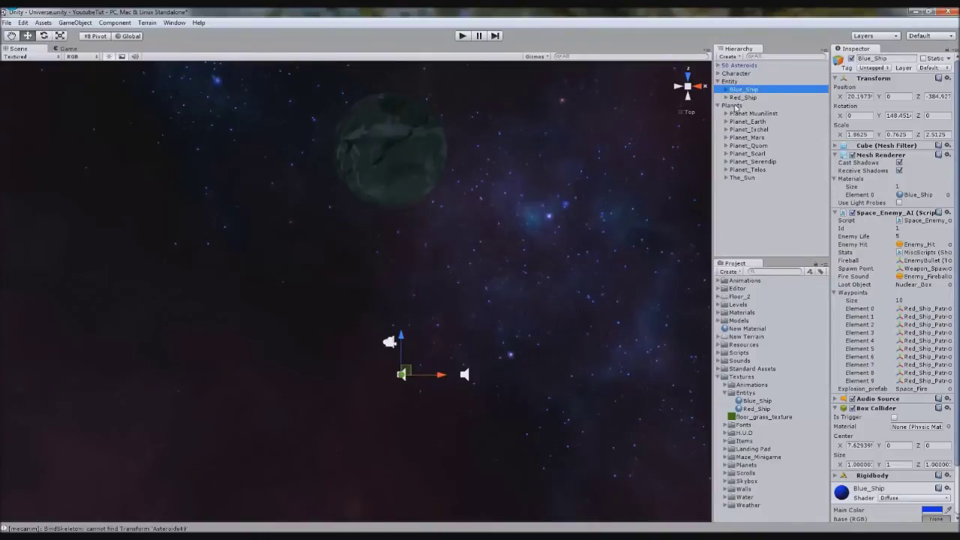
pyautogui.scroll(-5, 542, 161)
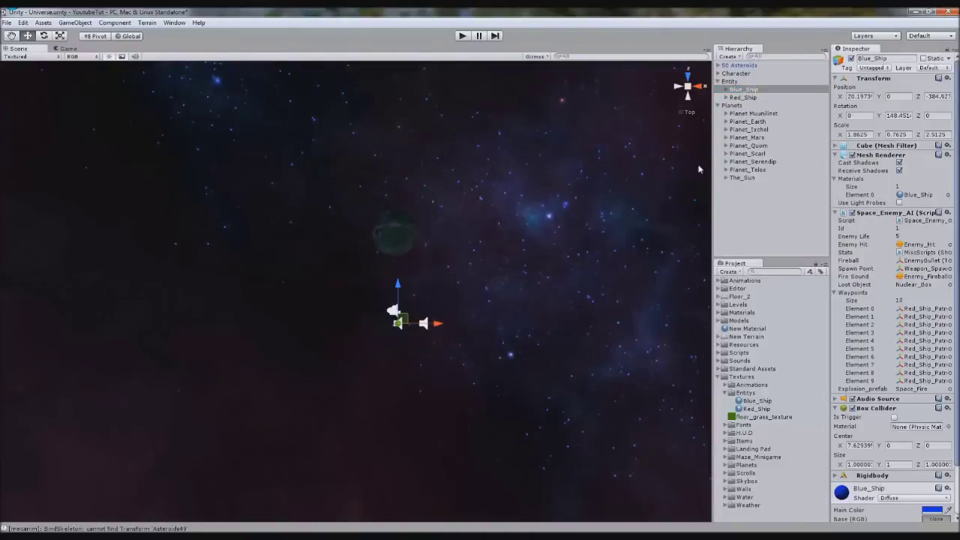
pyautogui.click(399, 230)
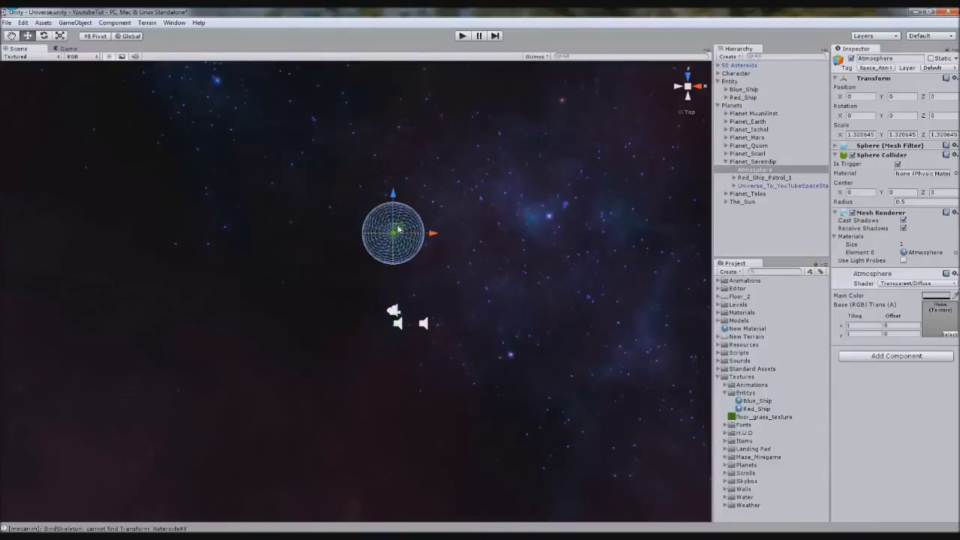
pyautogui.click(735, 178)
pyautogui.click(735, 179)
pyautogui.click(734, 178)
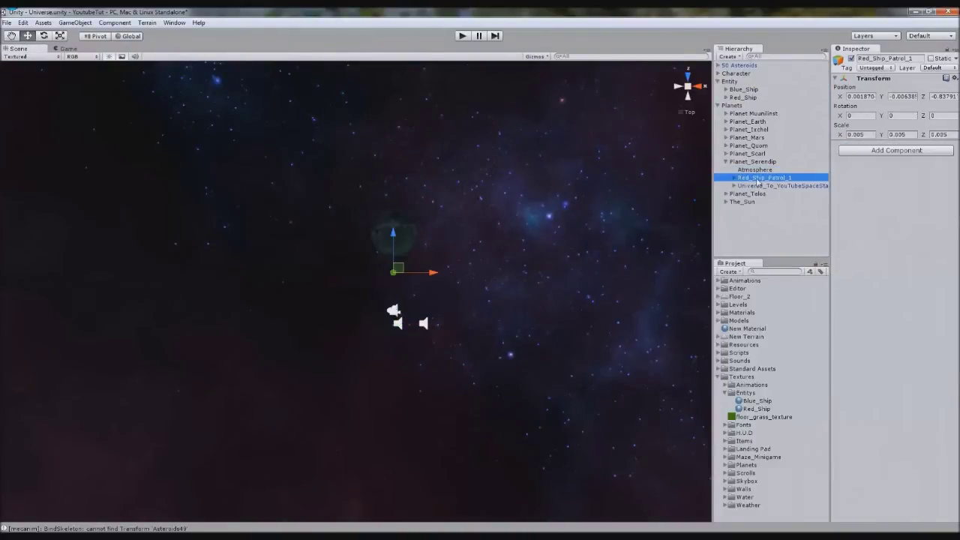
pyautogui.hotkey('ctrl', 'd')
pyautogui.moveTo(753, 238); pyautogui.dragTo(752, 237)
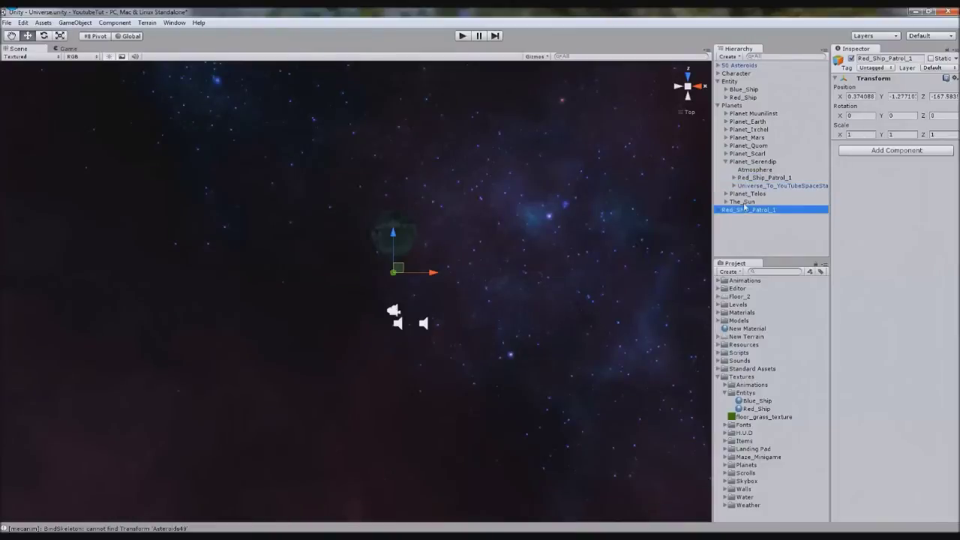
# Collapse Planet_Serendip and rename the duplicated patrol group as Blue_Ship_Patrol.
pyautogui.click(726, 161)
pyautogui.click(747, 192)
pyautogui.doubleClick(731, 187)
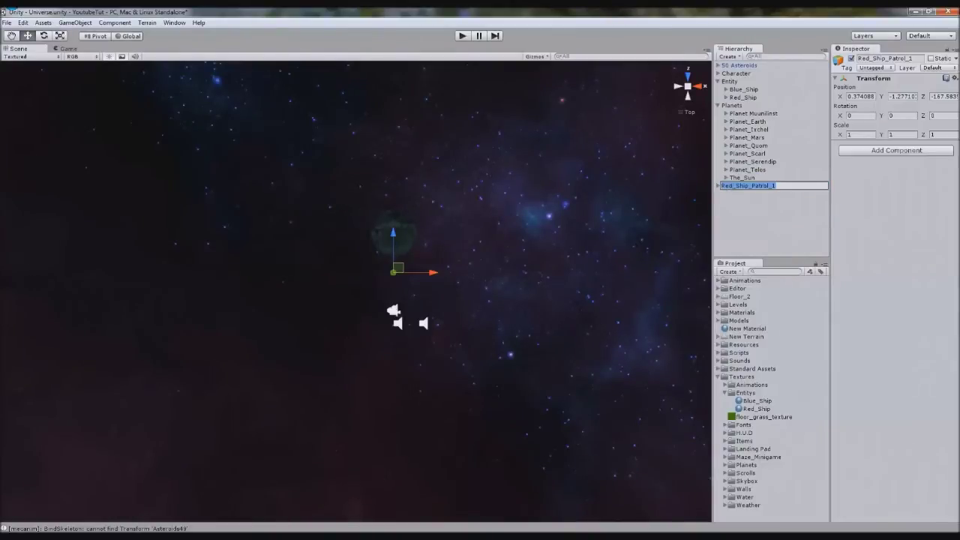
pyautogui.moveTo(733, 186); pyautogui.dragTo(607, 177)
pyautogui.write('Blue')
pyautogui.press('Return')
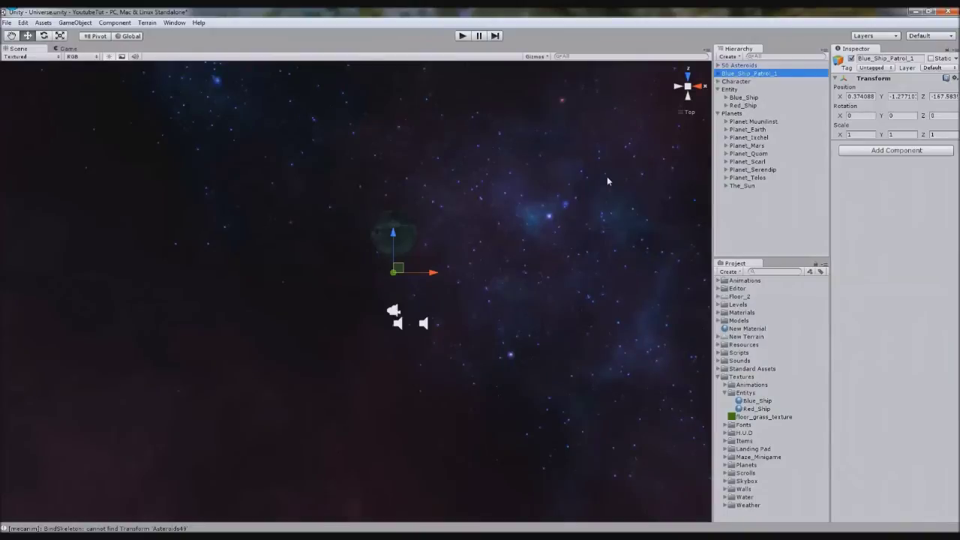
pyautogui.press('BackSpace')
pyautogui.press('Return')
# Rename the group's child waypoints from Red_Ship_Patrol to Blue_Ship_Patrol, keeping their numbers 2 through 10.
pyautogui.click(719, 74)
pyautogui.click(744, 81)
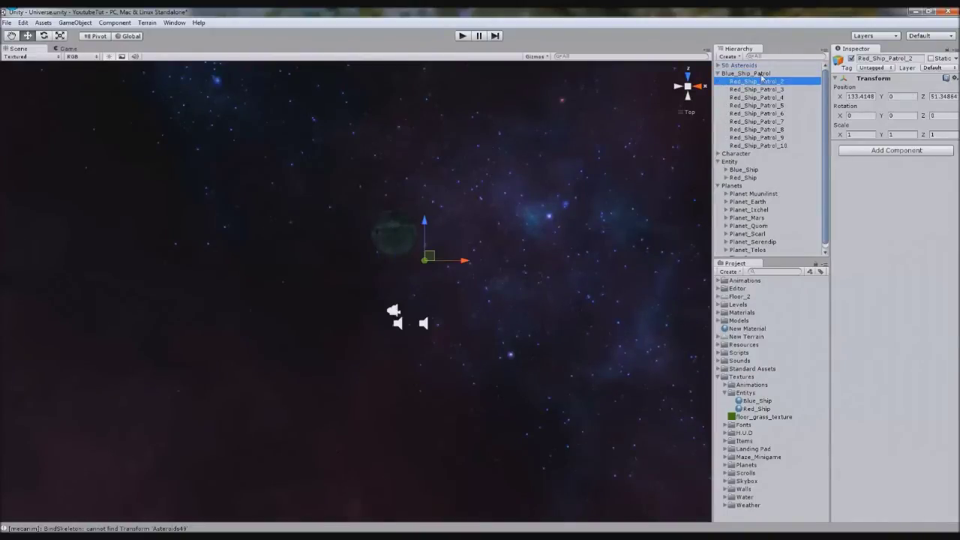
pyautogui.doubleClick(762, 74)
pyautogui.hotkey('ctrl', 'c')
pyautogui.click(779, 83)
pyautogui.click(777, 83)
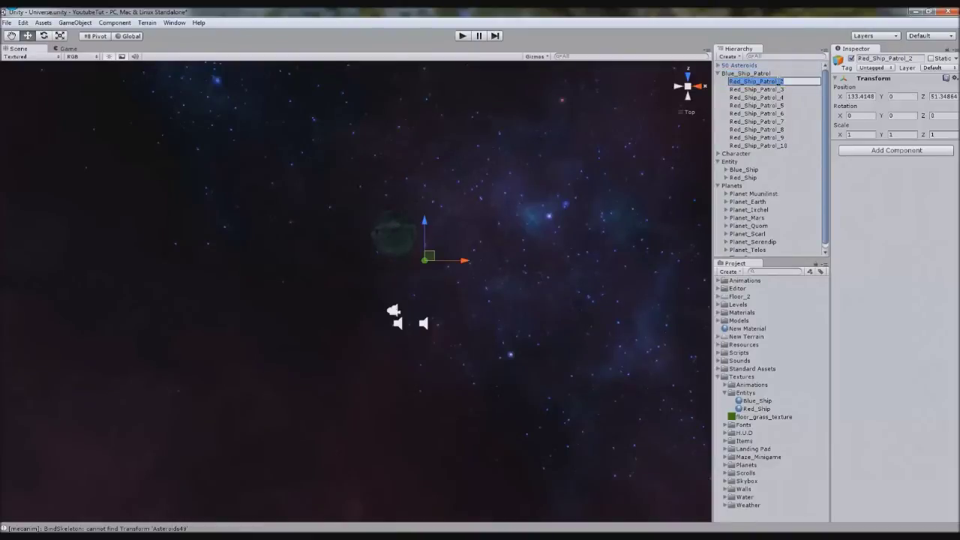
pyautogui.moveTo(778, 82); pyautogui.dragTo(699, 86)
pyautogui.hotkey('ctrl', 'v')
pyautogui.click(780, 89)
pyautogui.click(780, 90)
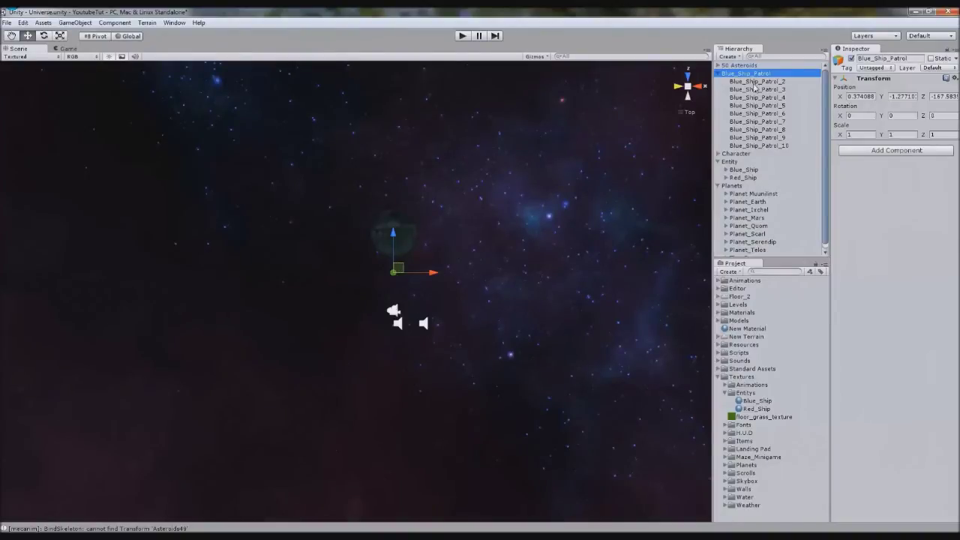
# Move the waypoints Blue_Ship_Patrol_2 through Blue_Ship_Patrol_5 away from the green planet to spread out the blue ship's route.
pyautogui.click(756, 82)
pyautogui.moveTo(432, 257); pyautogui.dragTo(155, 270)
pyautogui.moveTo(155, 270); pyautogui.dragTo(395, 285, button='middle')
pyautogui.scroll(-3, 395, 285)
pyautogui.moveTo(372, 289); pyautogui.dragTo(204, 294)
pyautogui.click(780, 90)
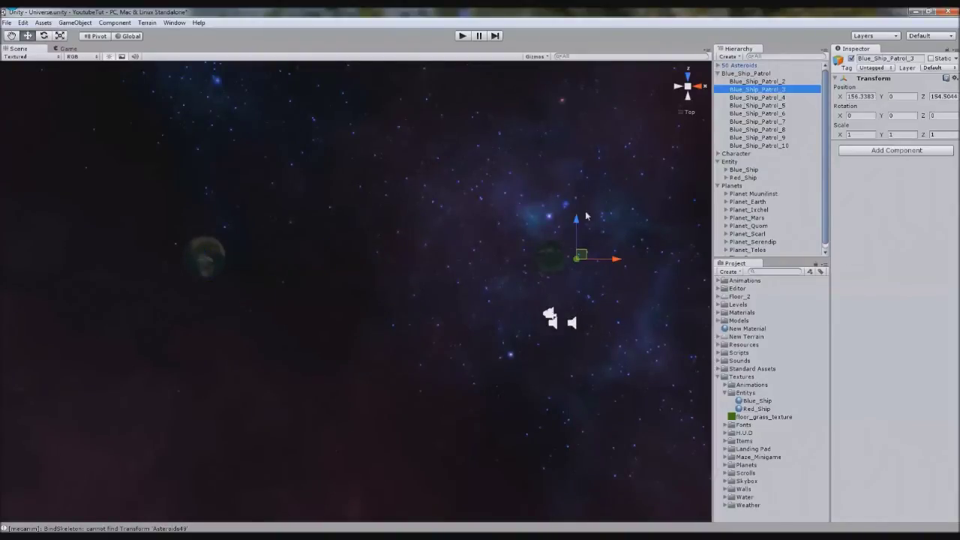
pyautogui.moveTo(589, 255); pyautogui.dragTo(139, 264)
pyautogui.click(781, 98)
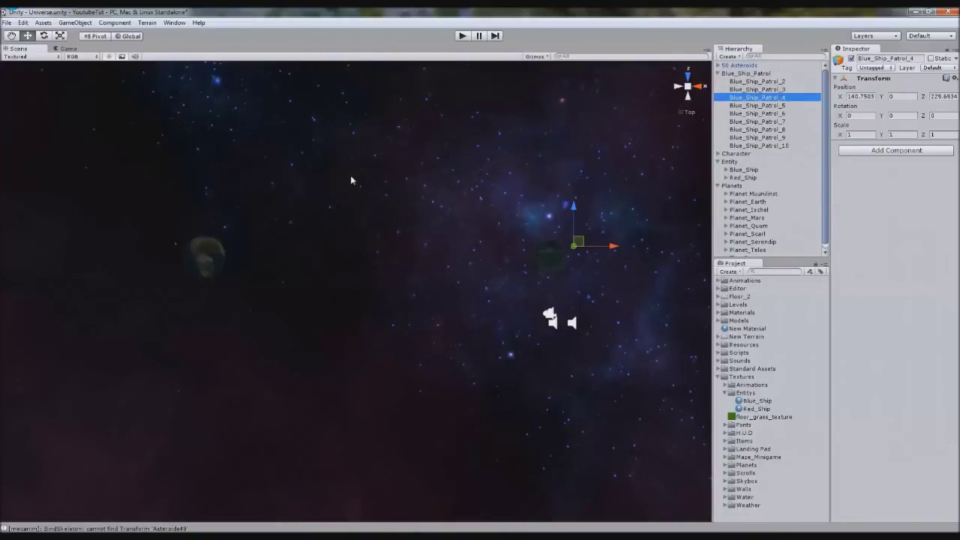
pyautogui.moveTo(578, 238); pyautogui.dragTo(177, 222)
pyautogui.click(784, 105)
pyautogui.moveTo(573, 230)
pyautogui.mouseDown()
pyautogui.moveTo(557, 208)
pyautogui.moveTo(398, 233)
pyautogui.moveTo(250, 234)
pyautogui.moveTo(589, 228)
pyautogui.mouseUp()
# Place waypoints Blue_Ship_Patrol_6 through 9 around the yellow planet and Blue_Ship_Patrol_10 at about X 425, Z -4 near the green planet.
pyautogui.click(772, 114)
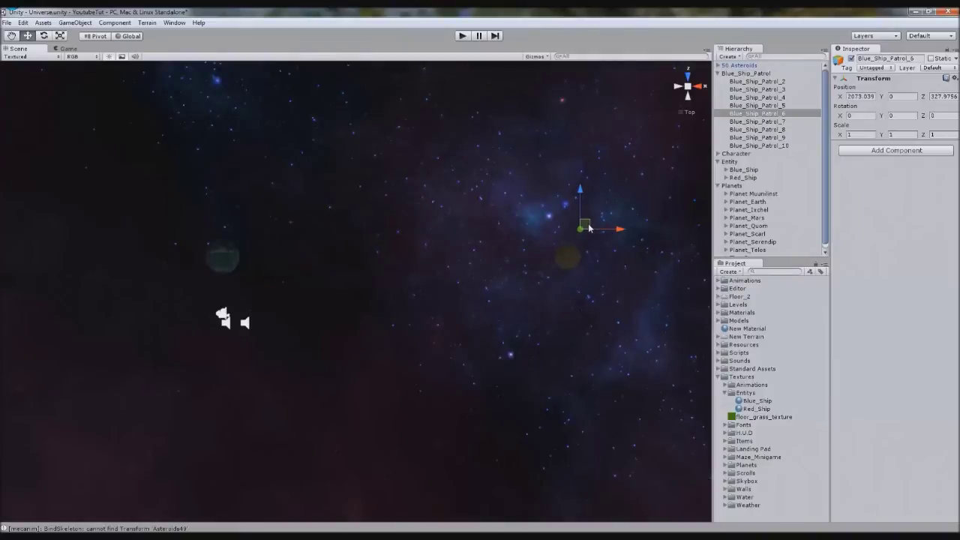
pyautogui.click(783, 122)
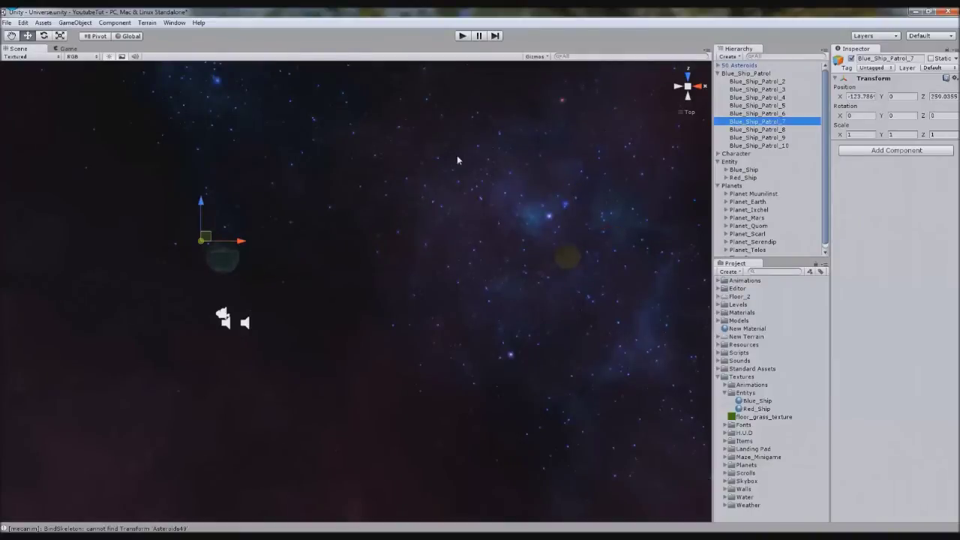
pyautogui.moveTo(209, 233); pyautogui.dragTo(633, 256)
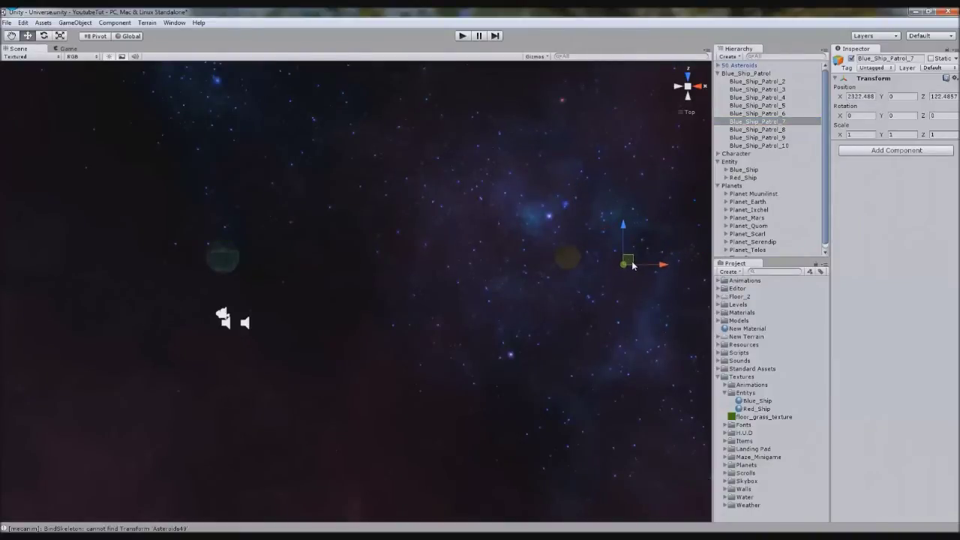
pyautogui.click(788, 130)
pyautogui.moveTo(205, 254); pyautogui.dragTo(593, 287)
pyautogui.click(781, 138)
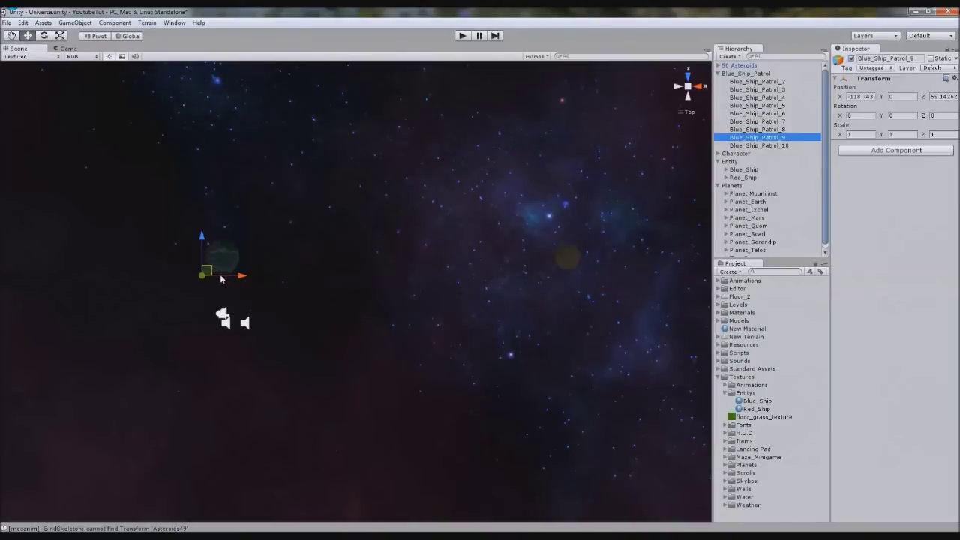
pyautogui.moveTo(209, 275); pyautogui.dragTo(552, 284)
pyautogui.click(759, 145)
pyautogui.moveTo(223, 279); pyautogui.dragTo(303, 284)
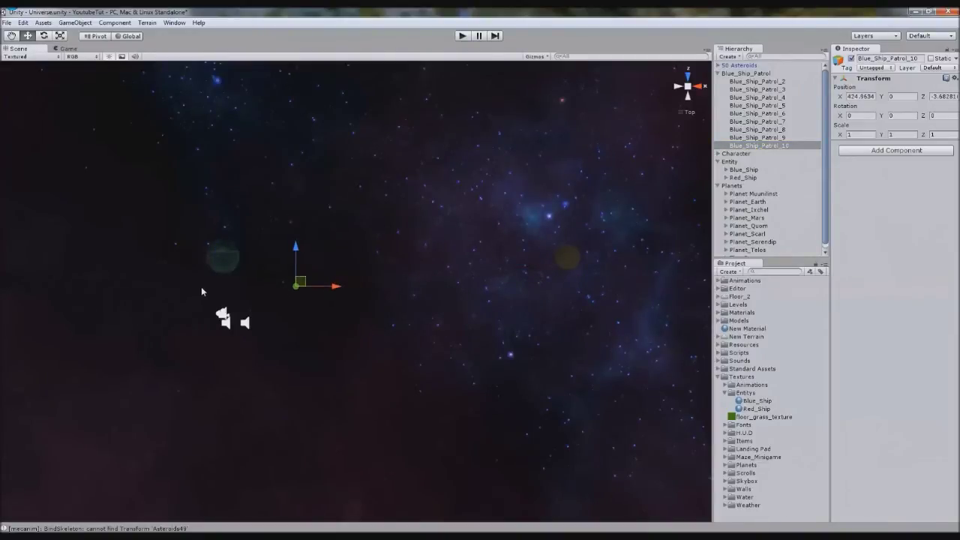
# Collapse the Blue_Ship_Patrol group and set the Id of Blue_Ship's Space_Enemy_AI script to 2.
pyautogui.click(747, 72)
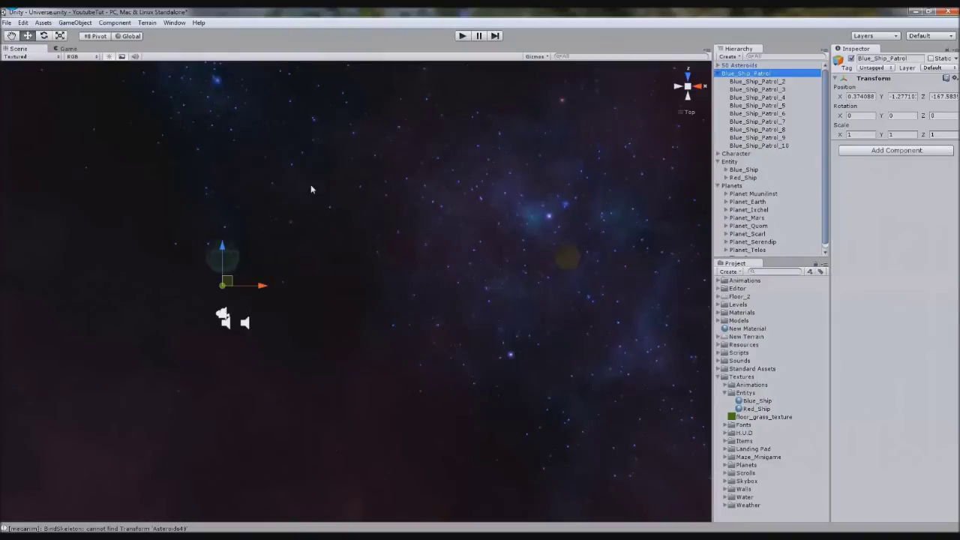
pyautogui.moveTo(311, 189); pyautogui.dragTo(480, 181, button='middle')
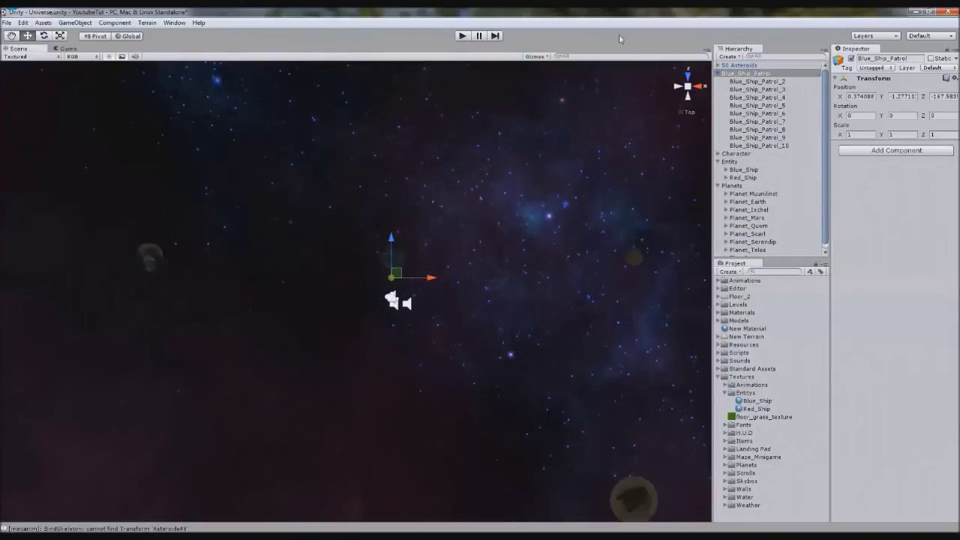
pyautogui.click(718, 73)
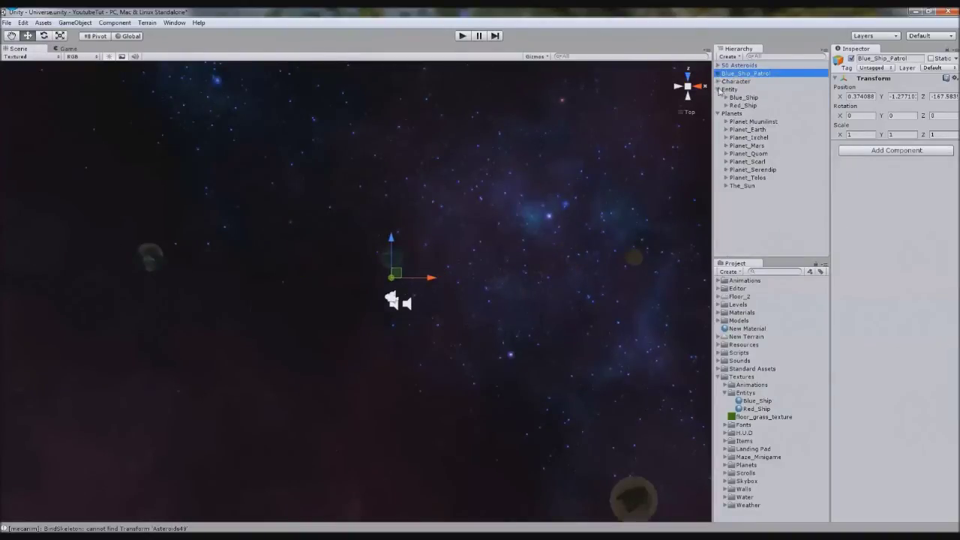
pyautogui.click(742, 97)
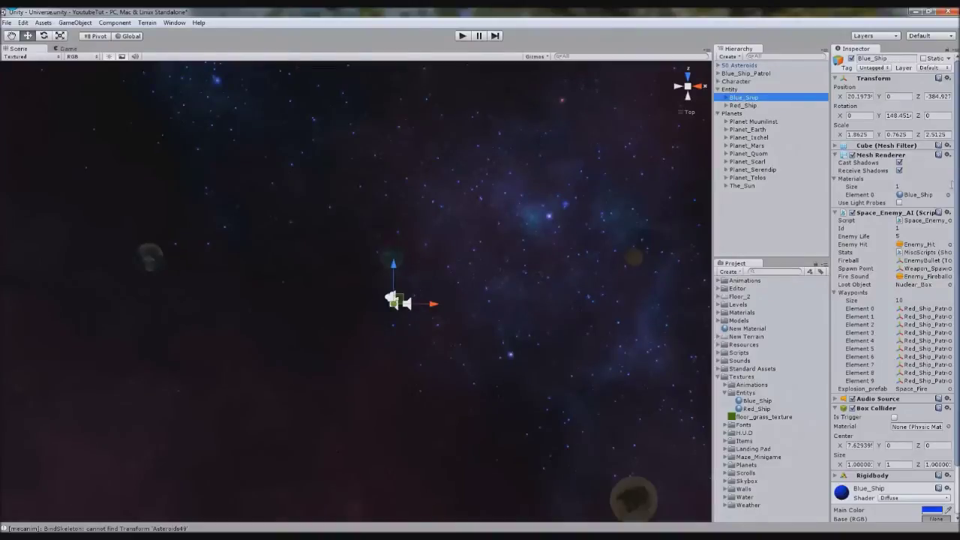
pyautogui.moveTo(913, 232); pyautogui.dragTo(868, 234)
pyautogui.write('2')
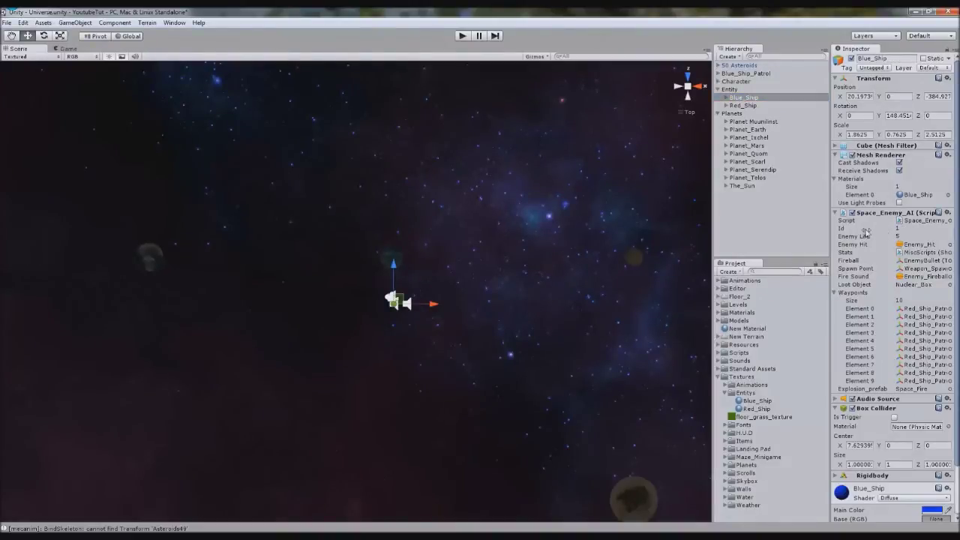
pyautogui.press('Return')
pyautogui.press('Return')
# Open the Ship_Stats script attached to MiscScripts under Character in the code editor.
pyautogui.click(718, 81)
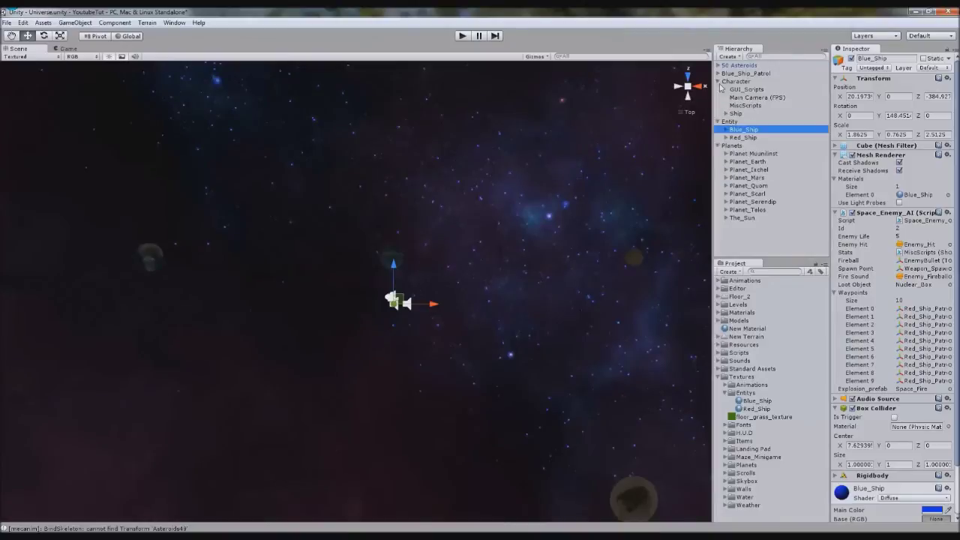
pyautogui.click(747, 105)
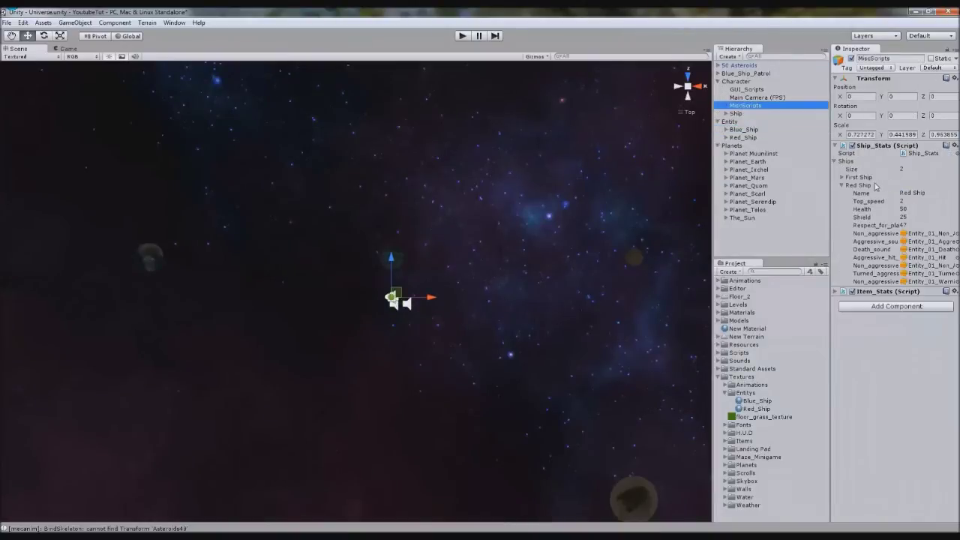
pyautogui.doubleClick(915, 154)
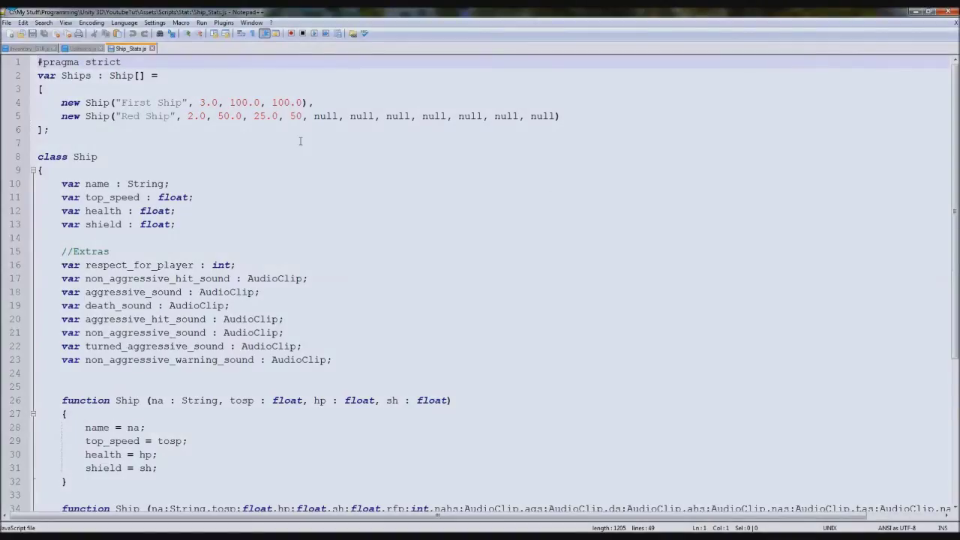
# Duplicate the "Red Ship" entry in the Ships array, separate the entries with a comma, and rename the copy "Blue Ship".
pyautogui.click(575, 118)
pyautogui.hotkey('ctrl', 'd')
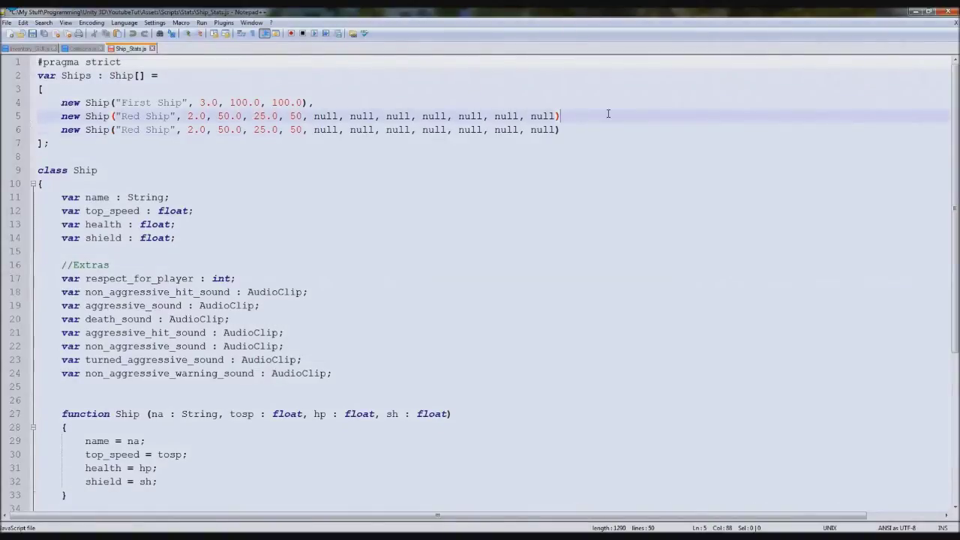
pyautogui.write(',')
pyautogui.moveTo(579, 129); pyautogui.dragTo(79, 129)
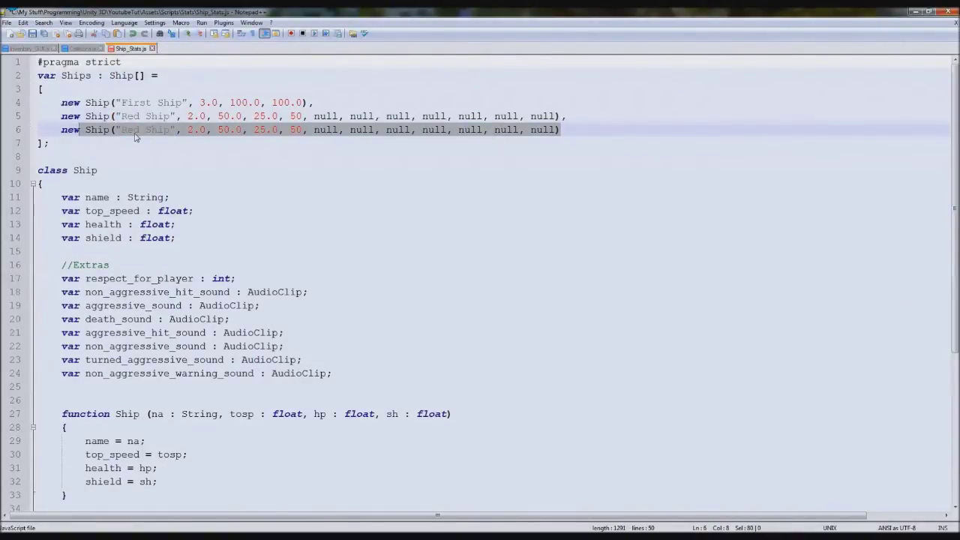
pyautogui.doubleClick(131, 131)
pyautogui.write('Blue')
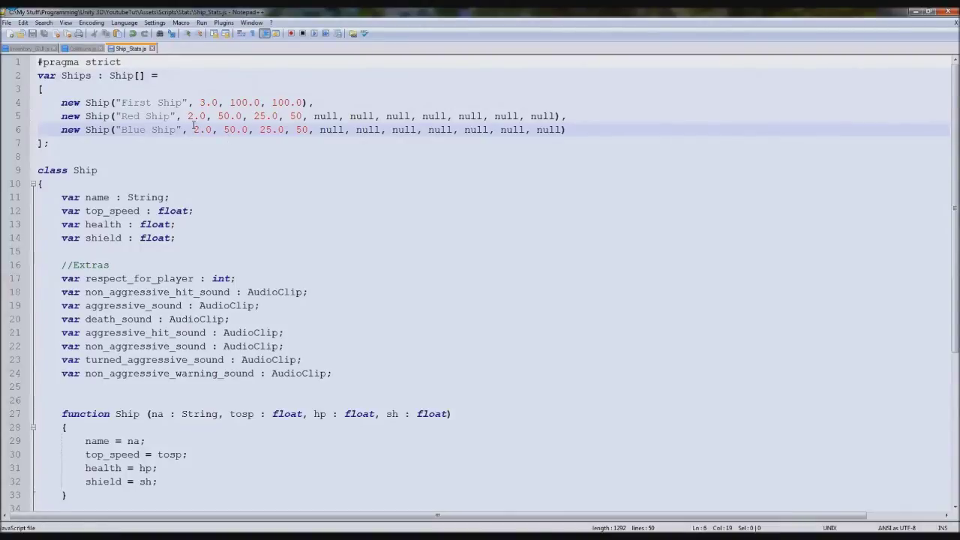
# Set the Blue Ship entry's top speed to 10.0 and its health to 25.0.
pyautogui.doubleClick(196, 130)
pyautogui.write('10')
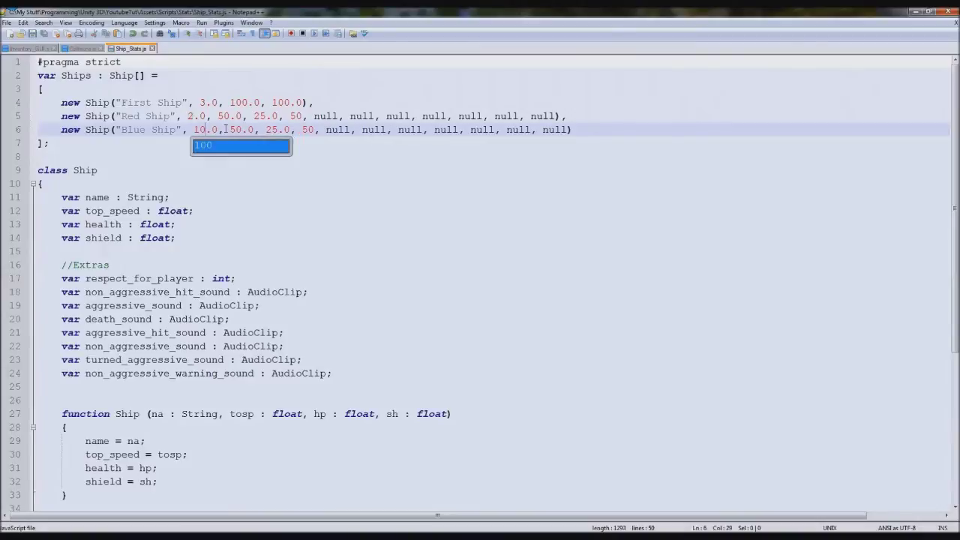
pyautogui.doubleClick(236, 130)
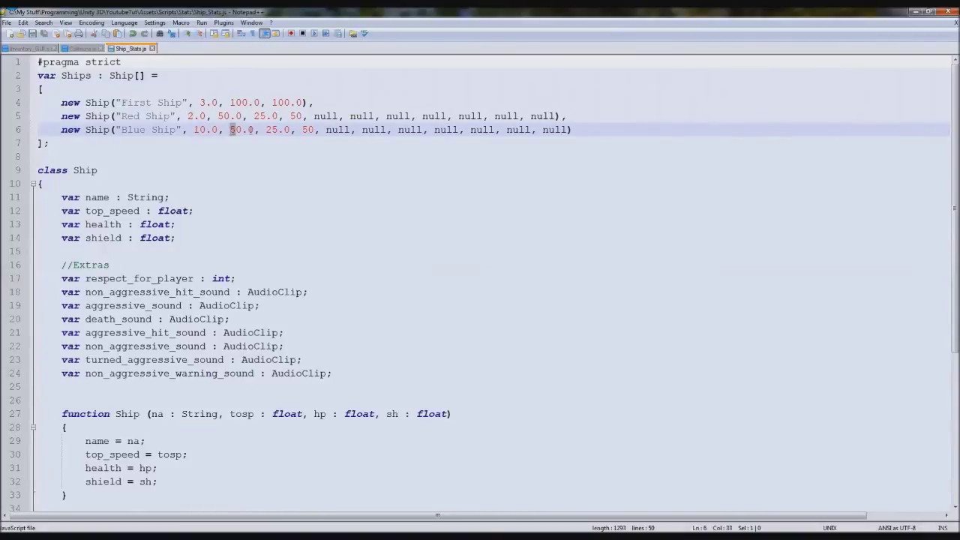
pyautogui.write('25')
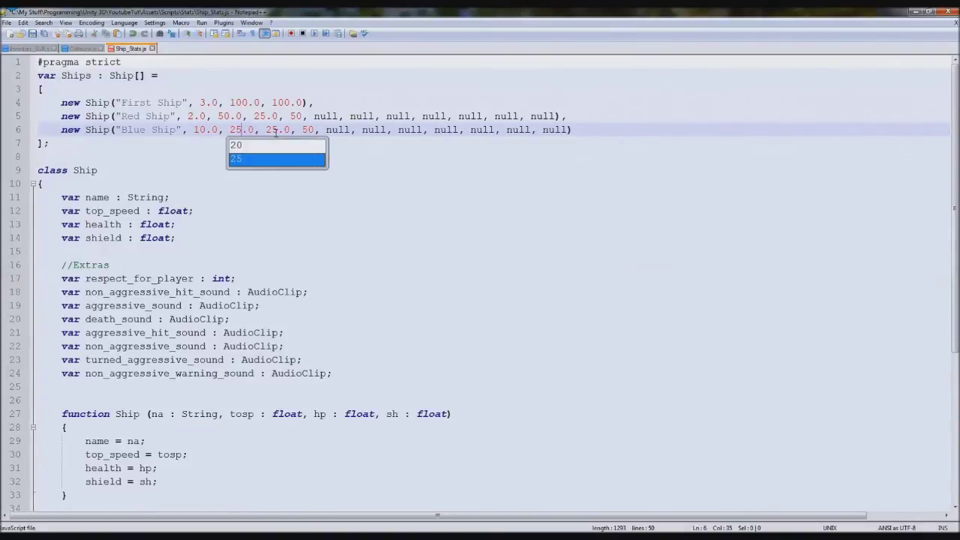
# Set the Blue Ship entry's shield to 10.0 in the Ships array.
pyautogui.doubleClick(271, 130)
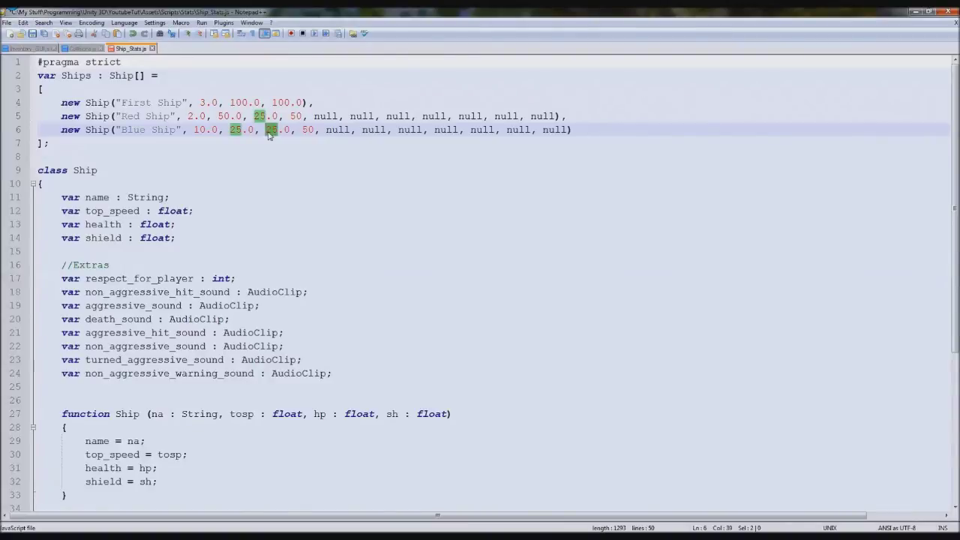
pyautogui.write('10')
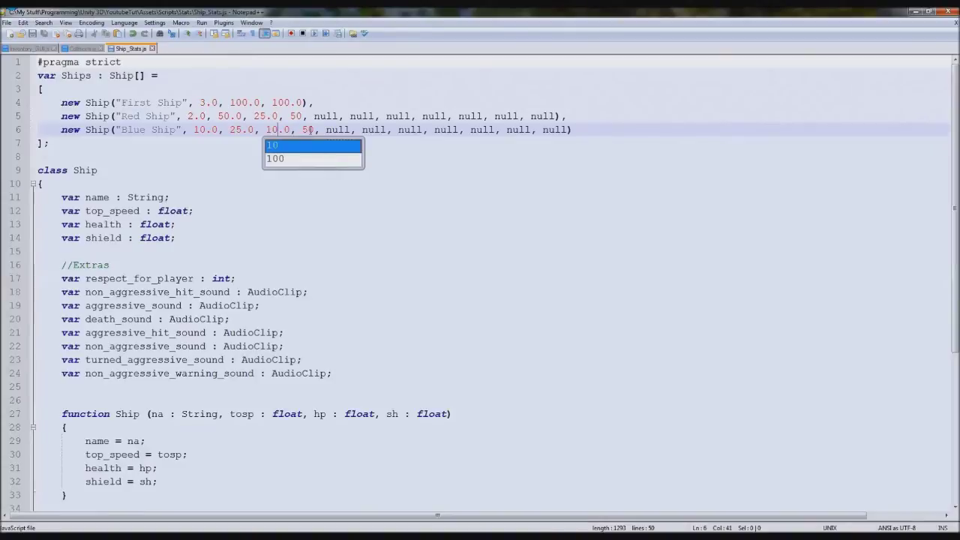
pyautogui.moveTo(310, 129); pyautogui.dragTo(301, 129)
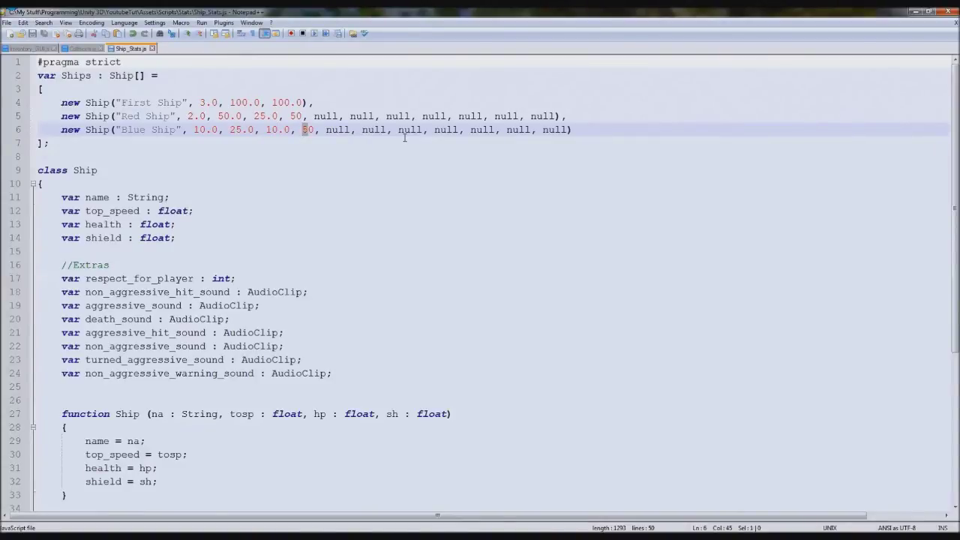
# Switch to Unity, set the size of the Ships array on MiscScripts to 3, and expand the new last entry.
pyautogui.hotkey('alt', 'Tab')
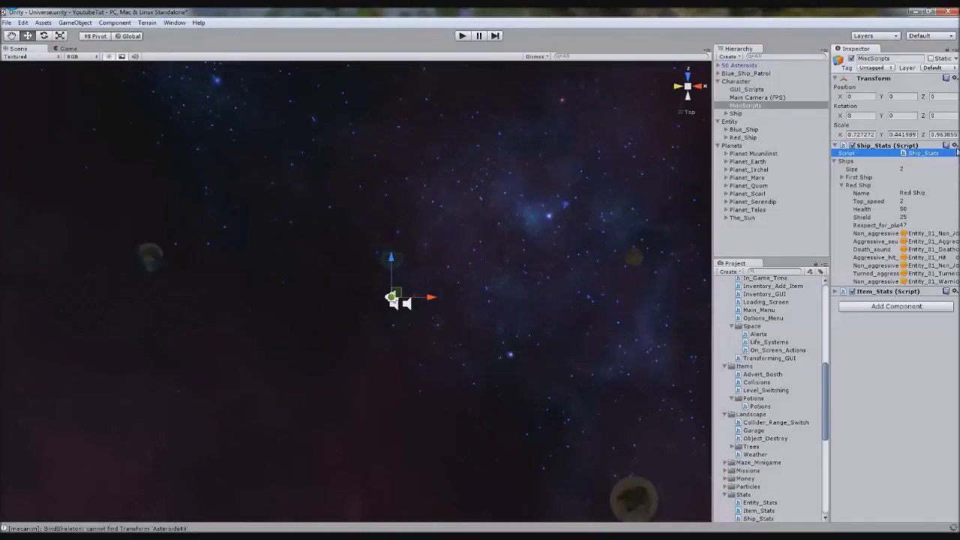
pyautogui.click(904, 168)
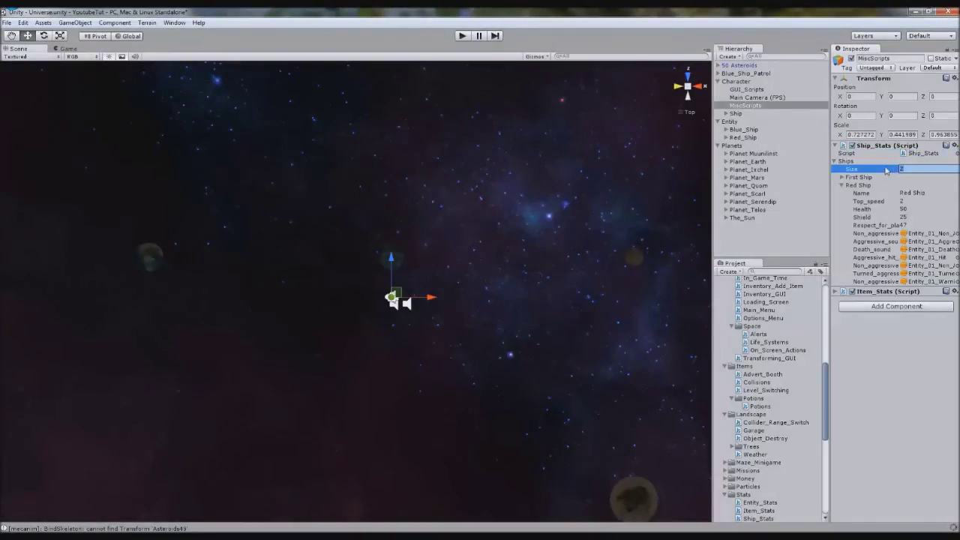
pyautogui.write('3')
pyautogui.press('Return')
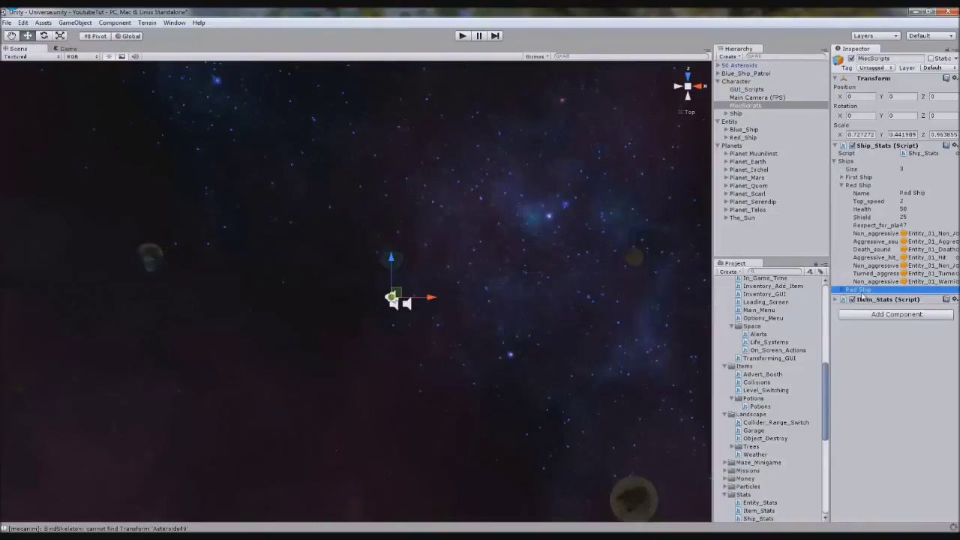
pyautogui.click(855, 290)
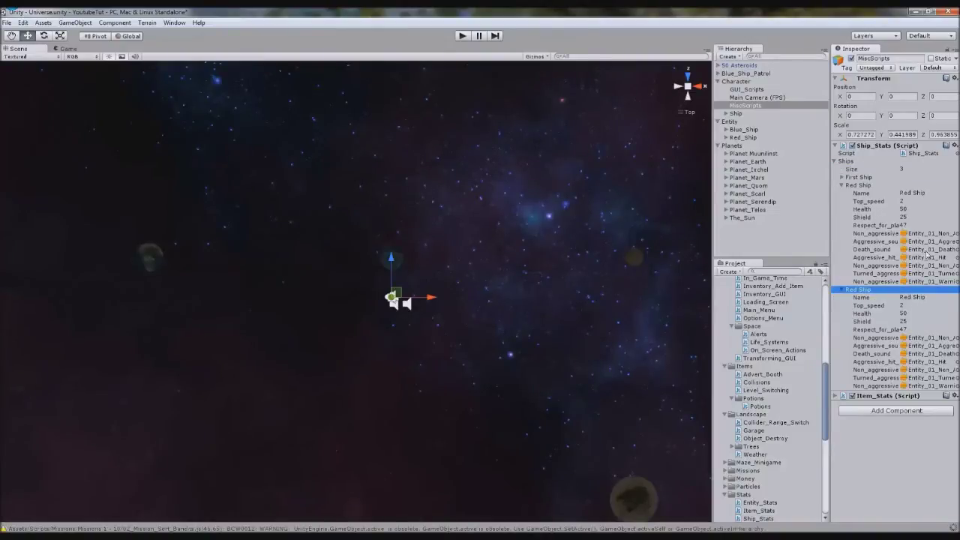
# Rename the third entry of the Ships array as "Blue Ship" in the Ship_Stats component.
pyautogui.hotkey('alt', 'Tab')
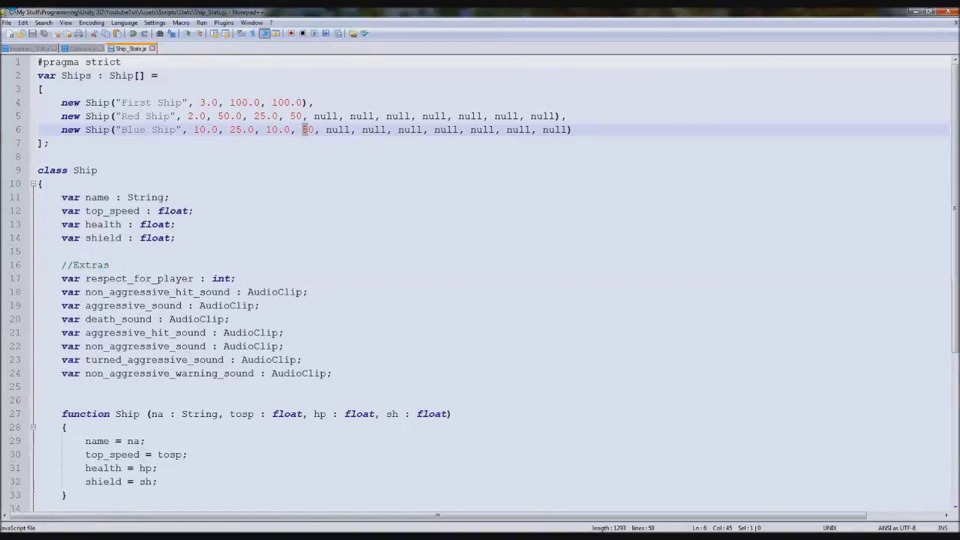
pyautogui.hotkey('alt', 'Tab')
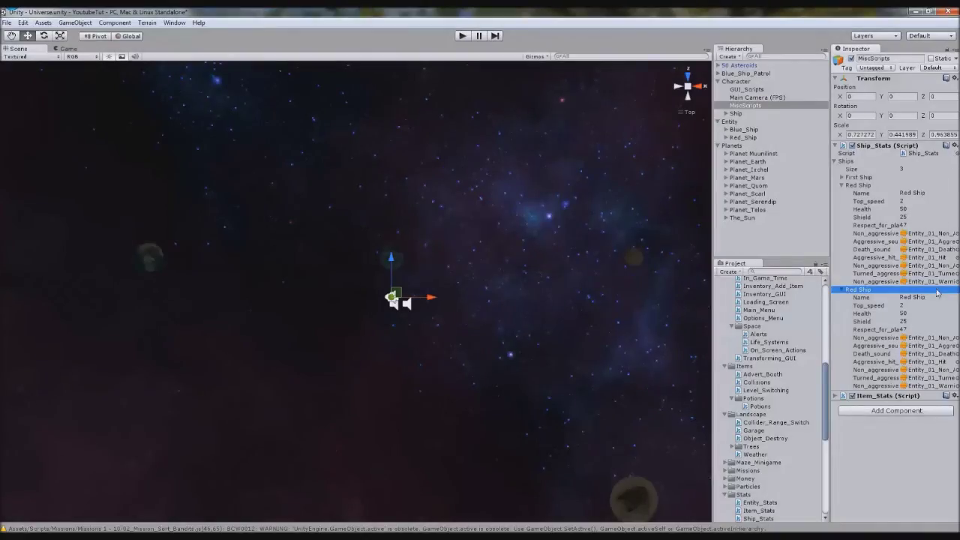
pyautogui.click(908, 297)
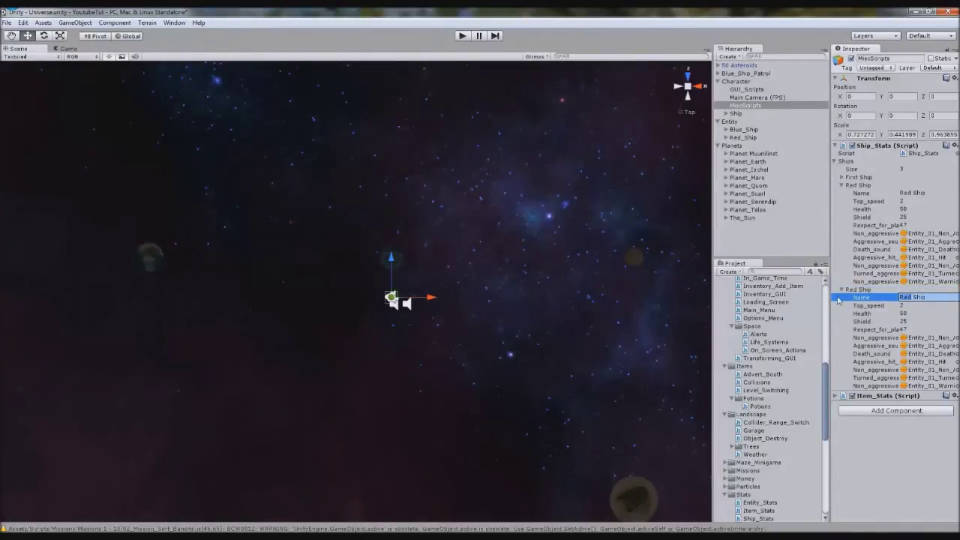
pyautogui.write('Blue Ship')
# Set the Blue Ship entry's Top_speed to 5 and its Health to 25 in the Ship_Stats component.
pyautogui.click(873, 306)
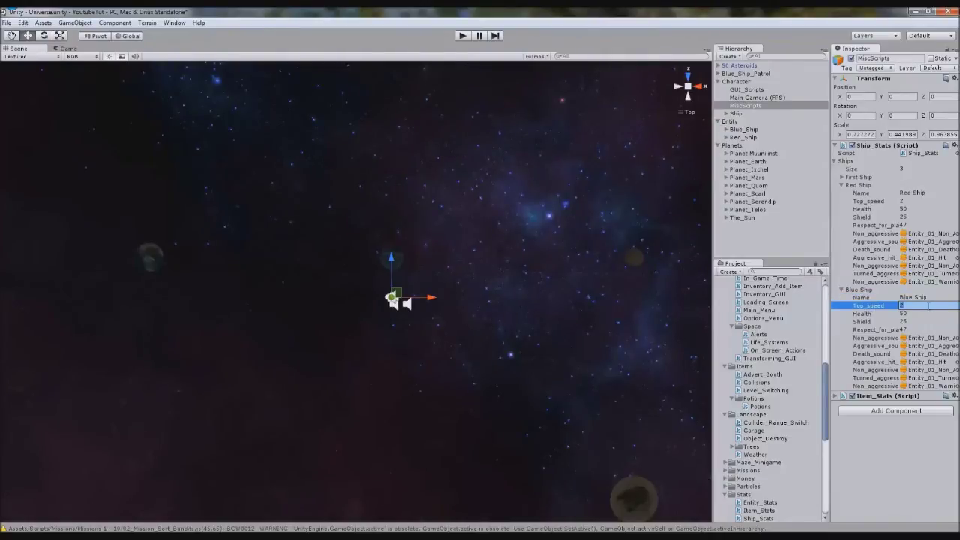
pyautogui.click(955, 146)
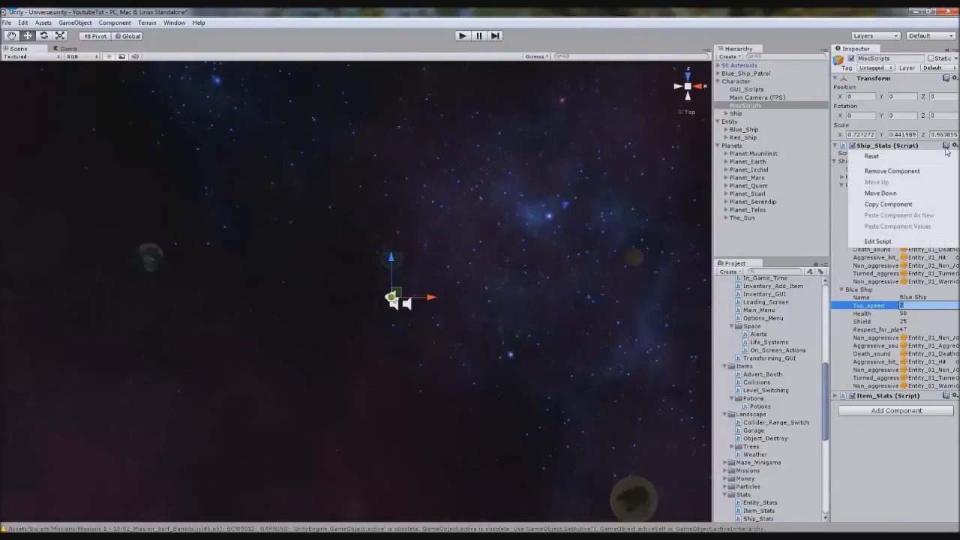
pyautogui.click(943, 456)
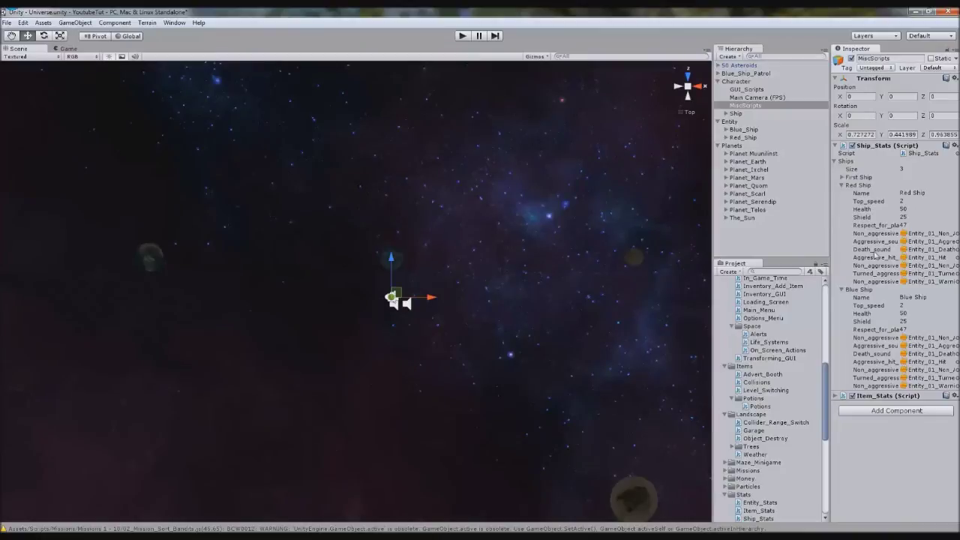
pyautogui.click(906, 304)
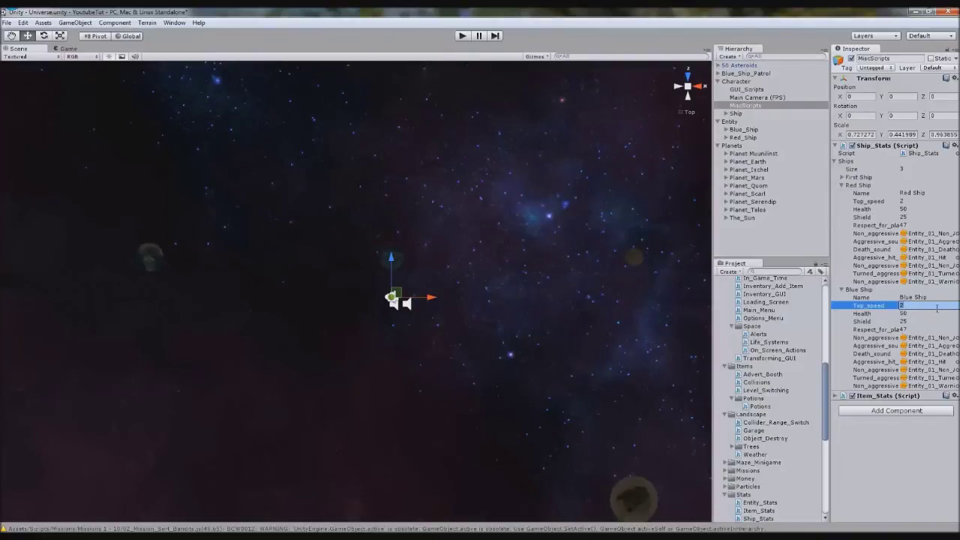
pyautogui.write('5')
pyautogui.press('Return')
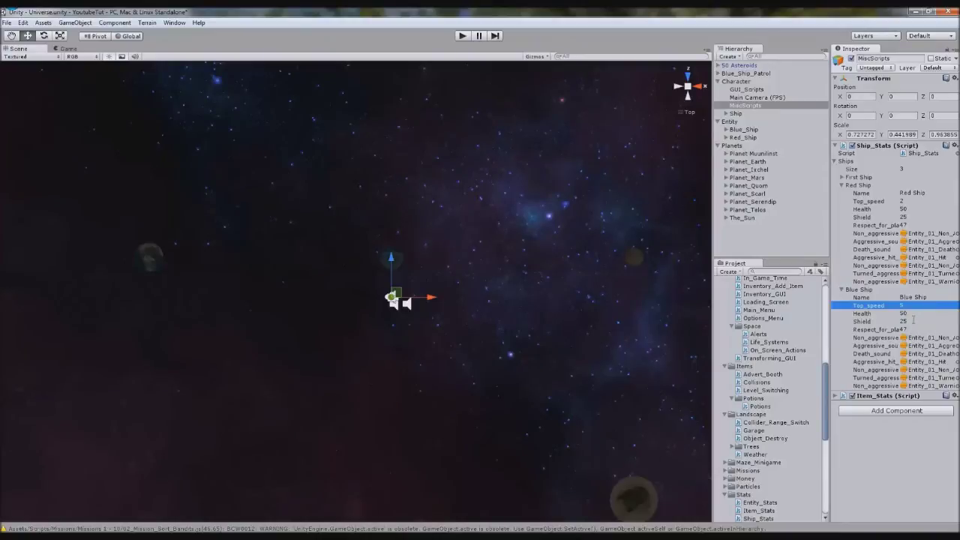
pyautogui.click(908, 313)
pyautogui.write('25')
# Set the Blue Ship entry's Shield to 10 and its respect for the player to 50, leaving the Ships array collapsed.
pyautogui.click(939, 320)
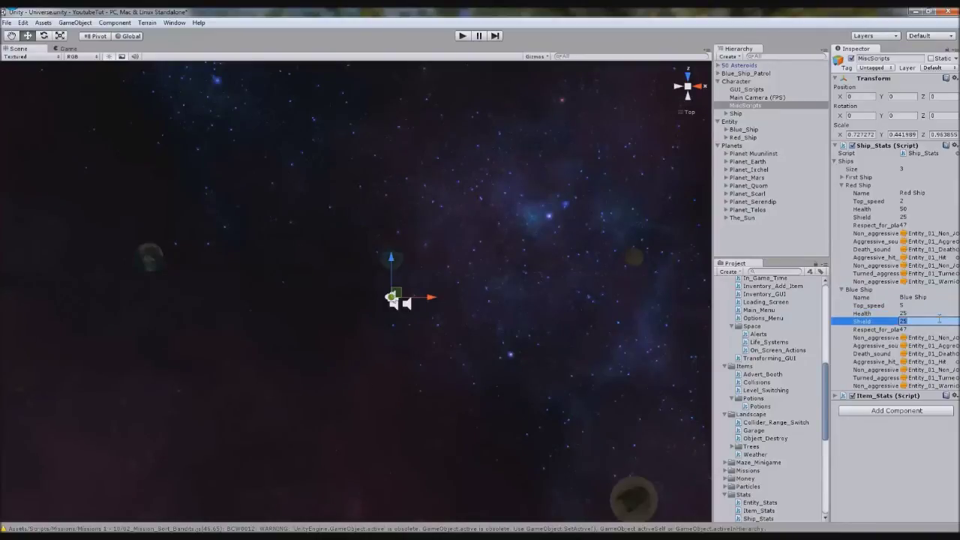
pyautogui.write('10')
pyautogui.press('Return')
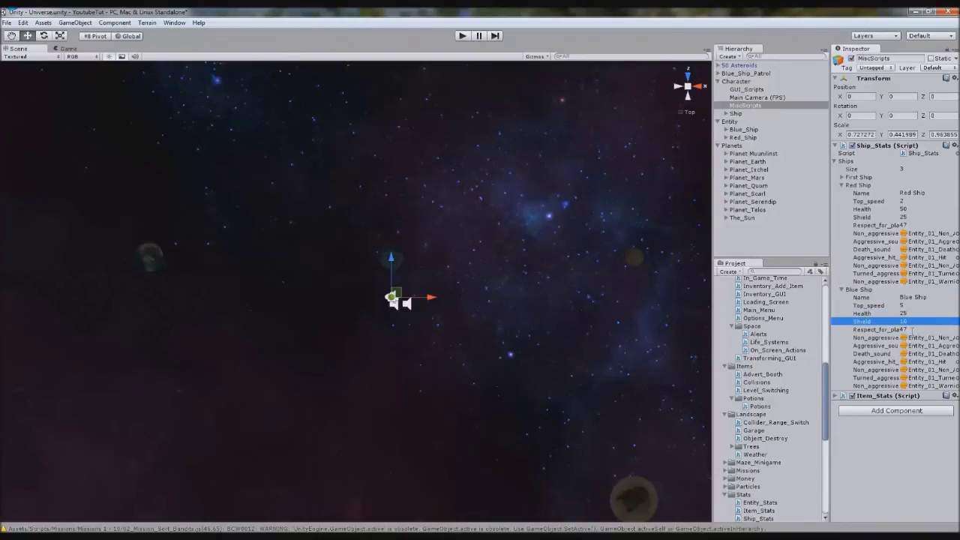
pyautogui.click(911, 329)
pyautogui.press('Return')
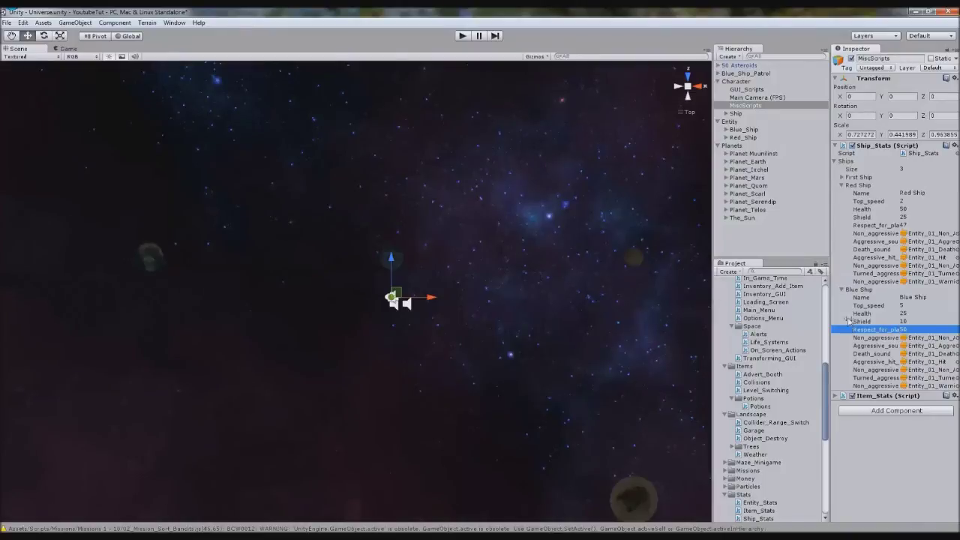
pyautogui.click(844, 290)
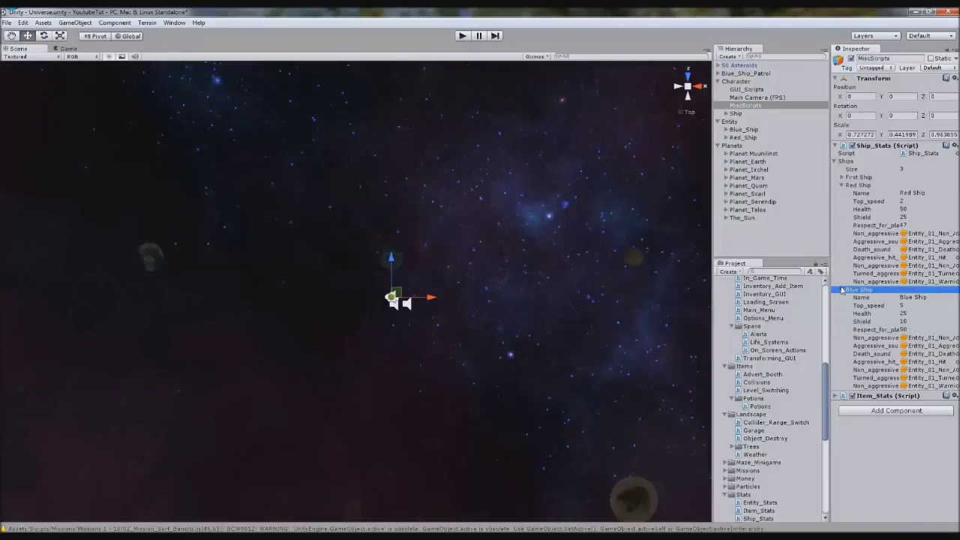
pyautogui.click(839, 160)
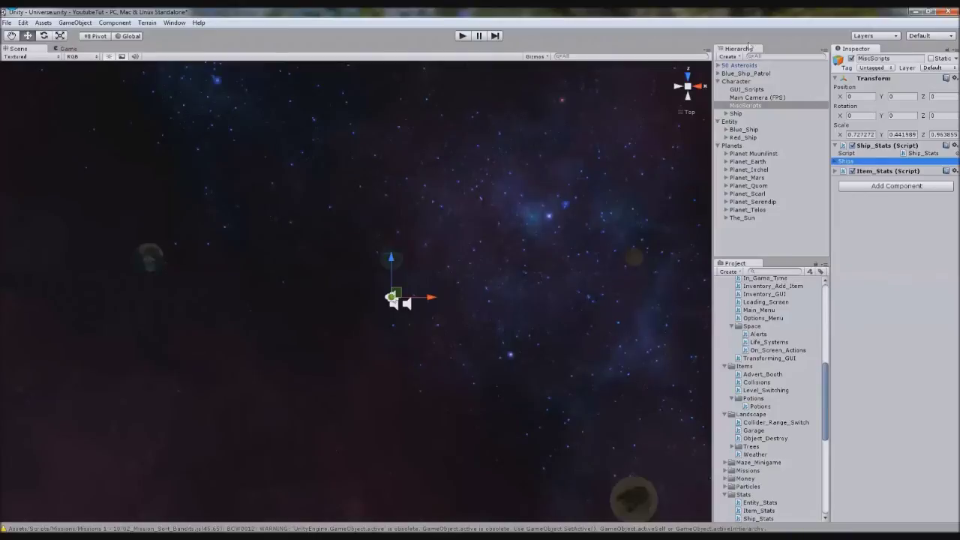
# Assign Blue_Ship_Patrol and its children Blue_Ship_Patrol_2 through Blue_Ship_Patrol_10 to Waypoints elements 0 to 9 of Blue_Ship's Space_Enemy_AI script.
pyautogui.click(720, 82)
pyautogui.click(740, 99)
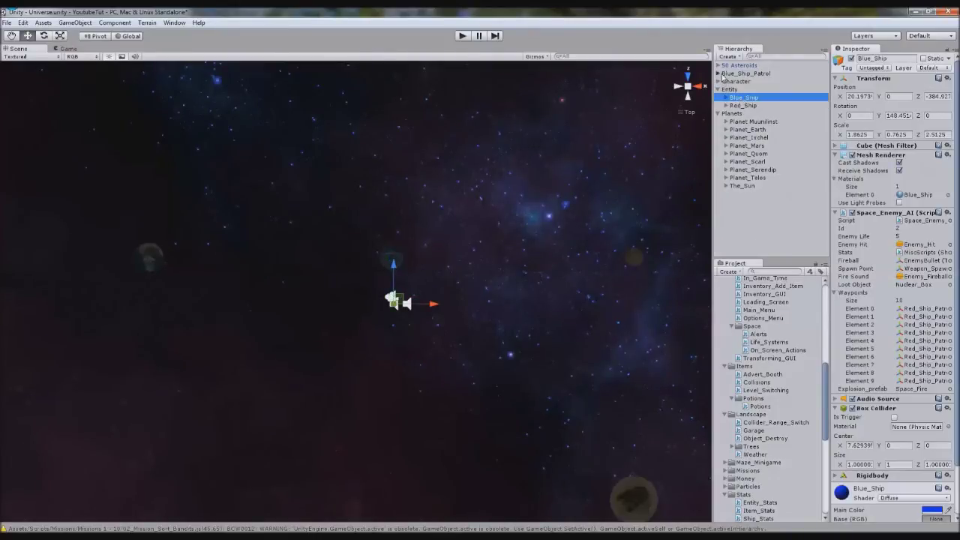
pyautogui.click(719, 74)
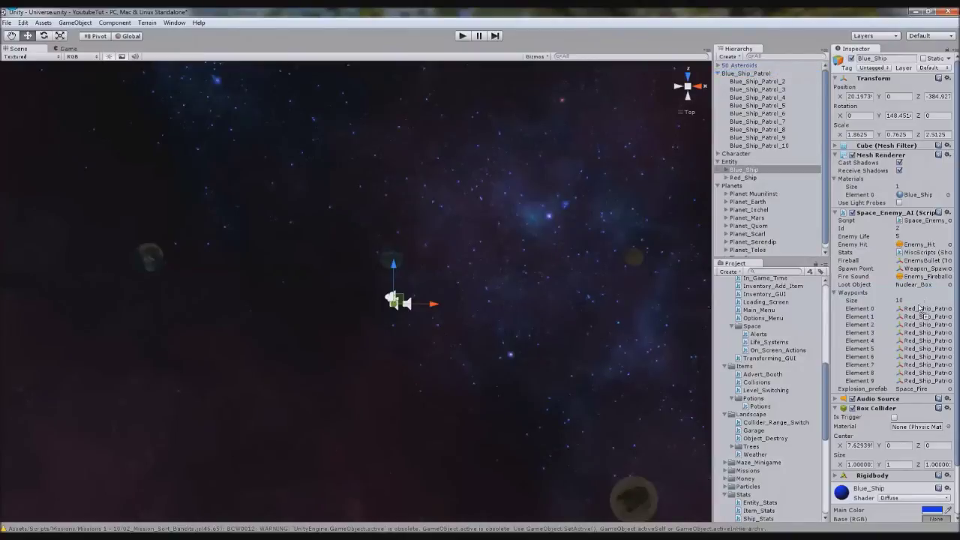
pyautogui.moveTo(919, 305); pyautogui.dragTo(919, 310)
pyautogui.moveTo(757, 81); pyautogui.dragTo(917, 324)
pyautogui.moveTo(774, 97); pyautogui.dragTo(774, 283)
pyautogui.moveTo(733, 105); pyautogui.dragTo(901, 341)
pyautogui.moveTo(724, 113); pyautogui.dragTo(908, 357)
pyautogui.moveTo(702, 129); pyautogui.dragTo(908, 373)
pyautogui.moveTo(704, 145); pyautogui.dragTo(908, 381)
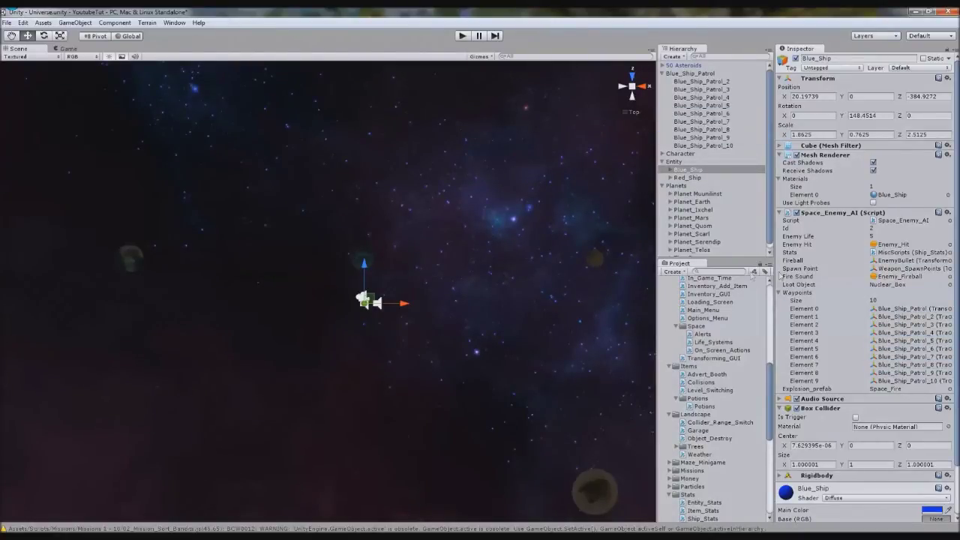
pyautogui.moveTo(775, 260); pyautogui.dragTo(829, 256)
pyautogui.moveTo(660, 232); pyautogui.dragTo(781, 229)
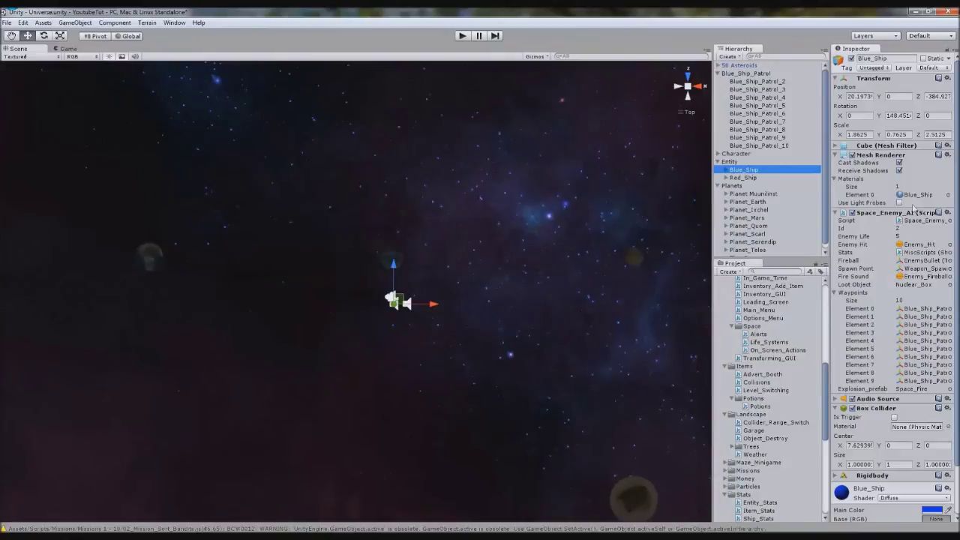
# Locate the planet beside the patrol route in the scene and make Blue_Ship_Patrol a child of Planet_Serendip.
pyautogui.click(718, 162)
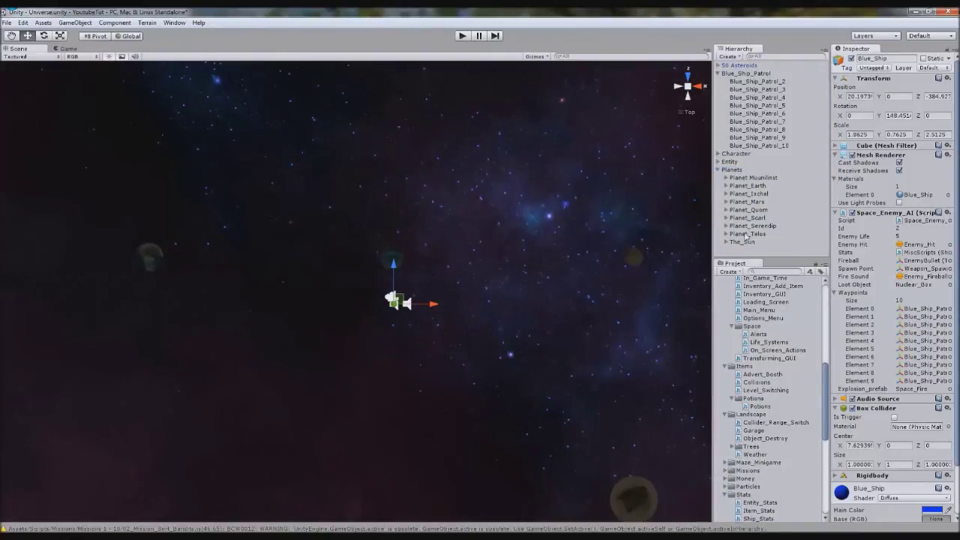
pyautogui.click(397, 255)
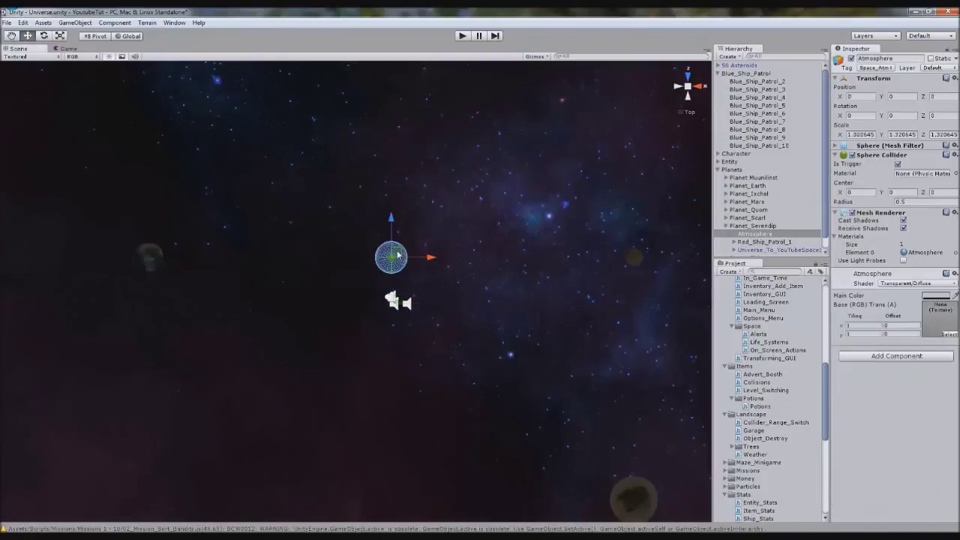
pyautogui.scroll(-1, 765, 198)
pyautogui.scroll(1, 744, 78)
pyautogui.moveTo(732, 75); pyautogui.dragTo(753, 226)
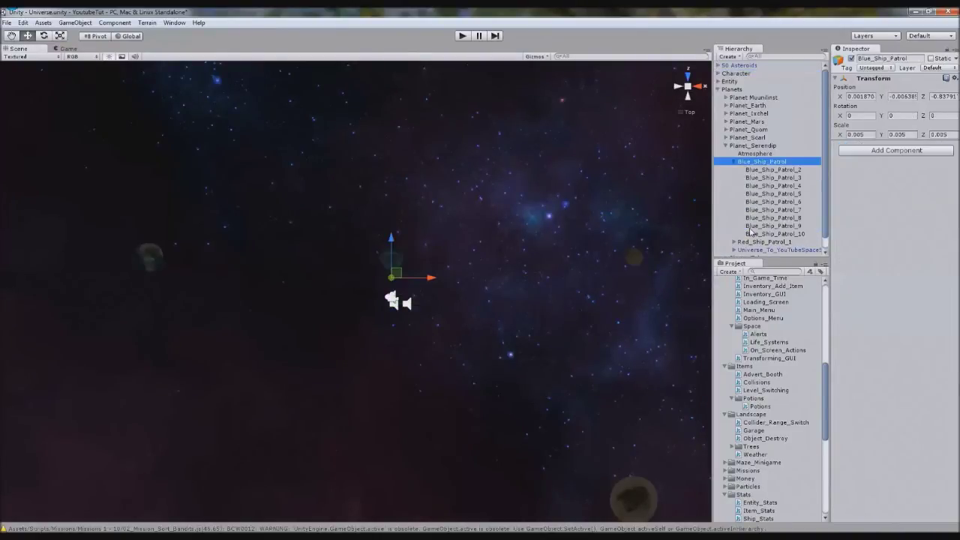
# Collapse the Blue_Ship_Patrol, Planet_Serendip and Planets groups in the hierarchy.
pyautogui.click(735, 163)
pyautogui.click(734, 163)
pyautogui.click(734, 163)
pyautogui.click(726, 146)
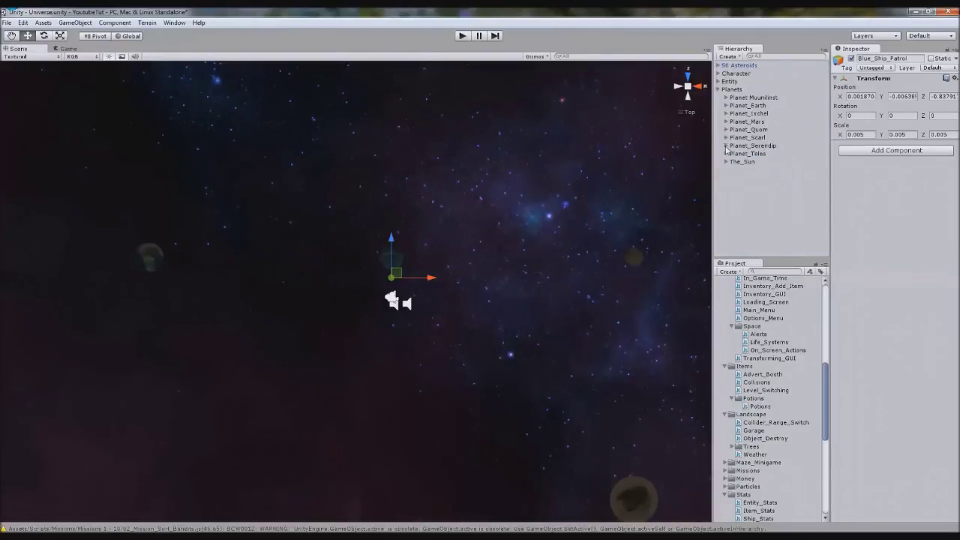
pyautogui.click(719, 90)
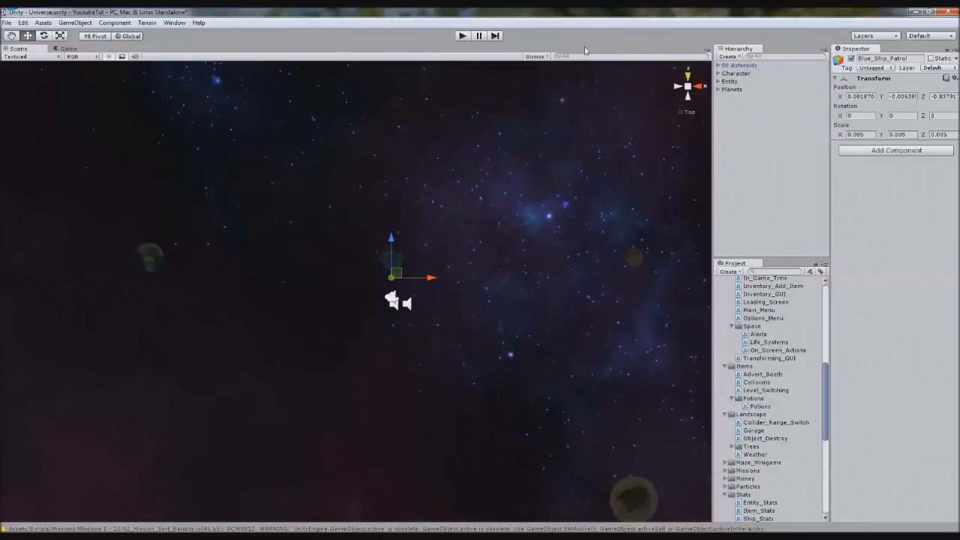
# Run the game and expand the Blue Ship entry in the Ship_Stats component of MiscScripts under Character.
pyautogui.click(463, 36)
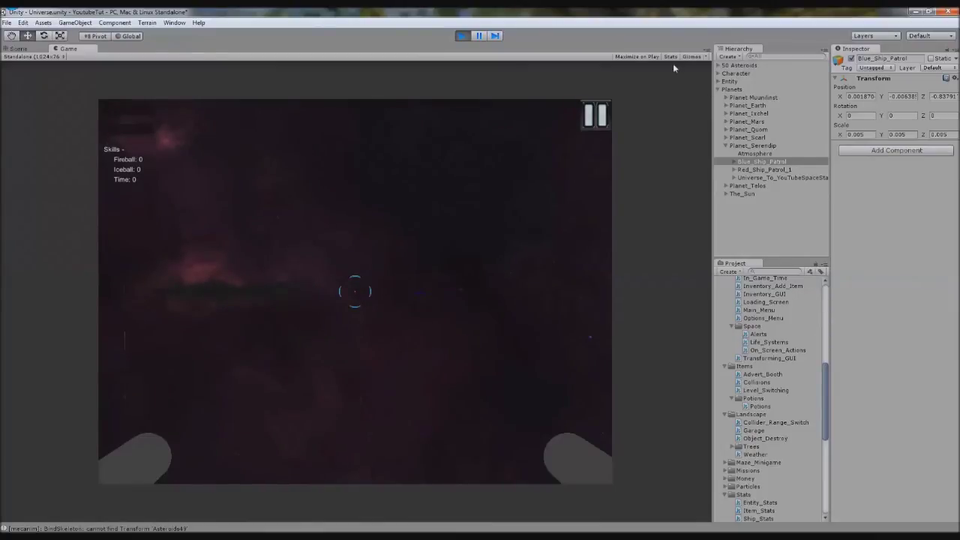
pyautogui.click(718, 73)
pyautogui.click(744, 98)
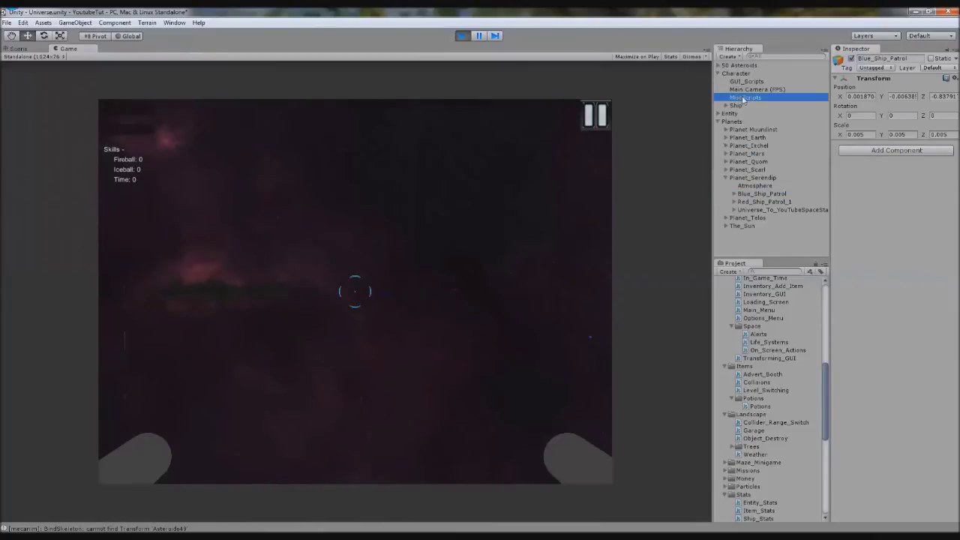
pyautogui.click(837, 161)
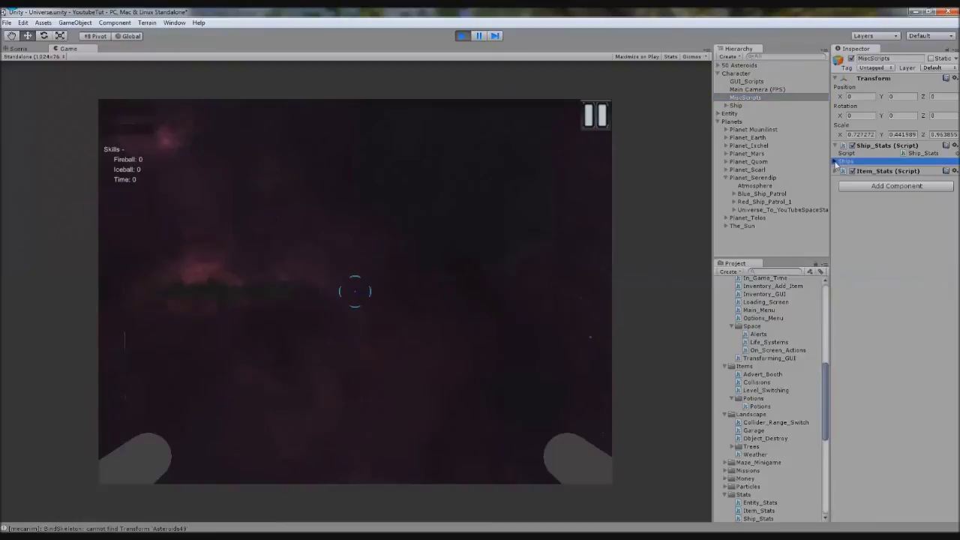
pyautogui.click(847, 186)
pyautogui.click(846, 193)
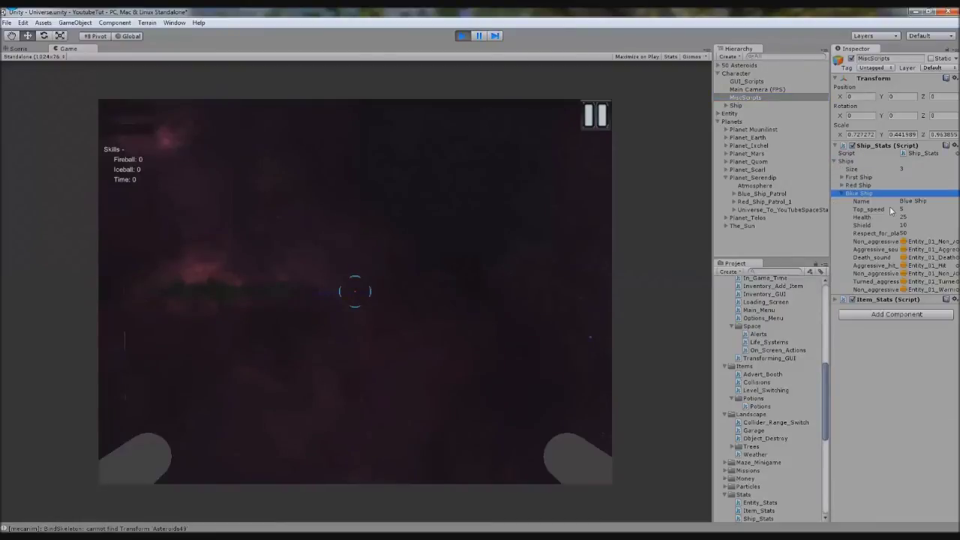
# Set the Blue Ship entry's Top_speed to 50 while the game is running.
pyautogui.click(870, 210)
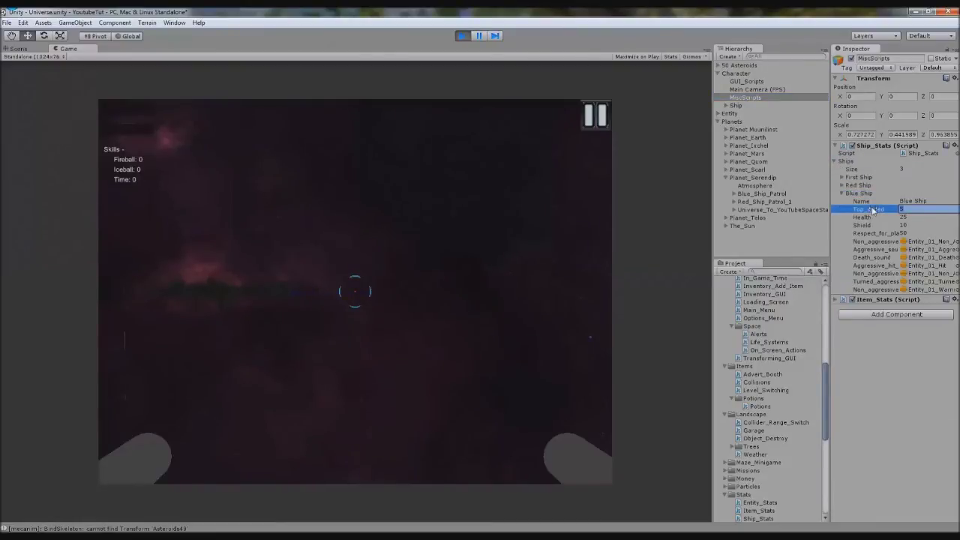
pyautogui.write('50')
pyautogui.press('Return')
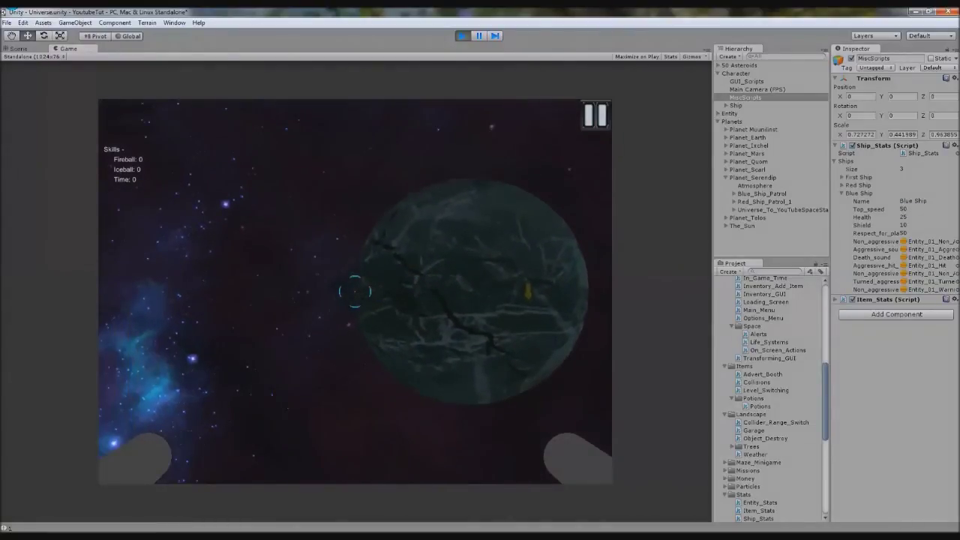
# Set the Blue Ship entry's Top_speed to 500 during play and follow the ship's patrol in the Scene and Game views.
pyautogui.click(849, 210)
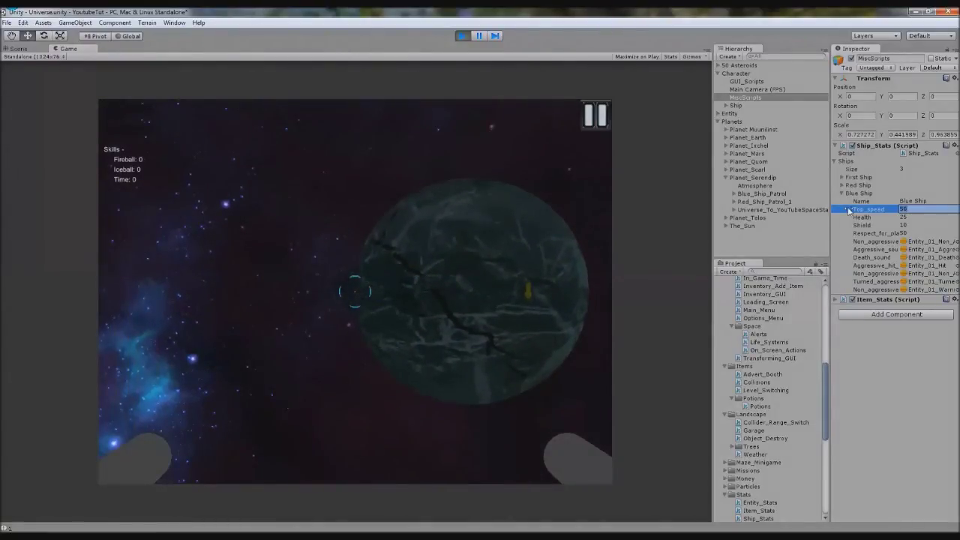
pyautogui.press('Return')
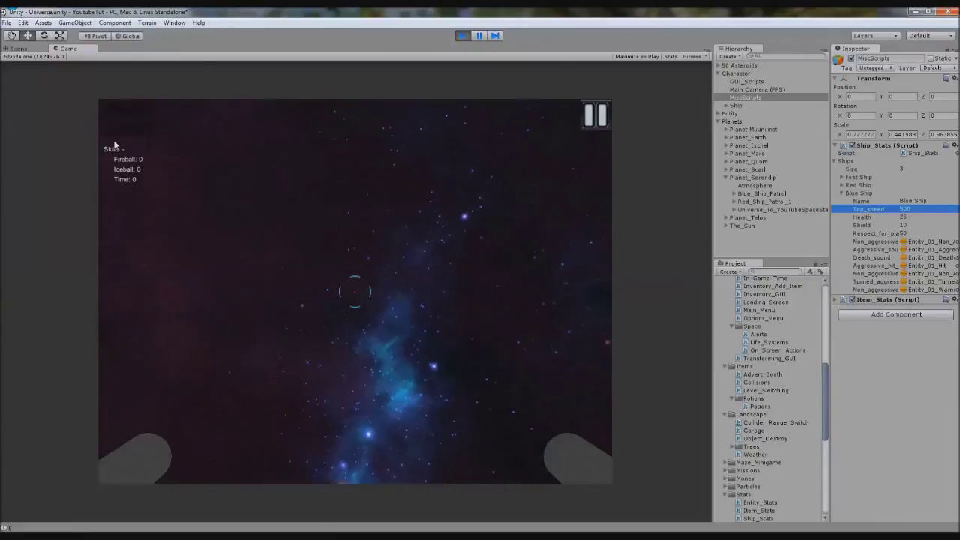
pyautogui.click(27, 49)
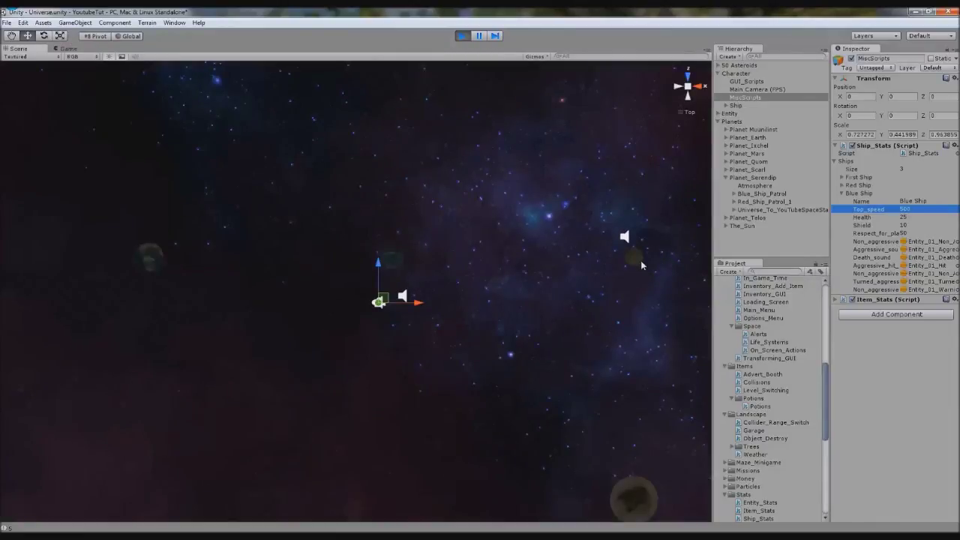
pyautogui.moveTo(625, 236); pyautogui.dragTo(478, 289)
pyautogui.moveTo(478, 288); pyautogui.dragTo(537, 310, button='middle')
pyautogui.click(74, 48)
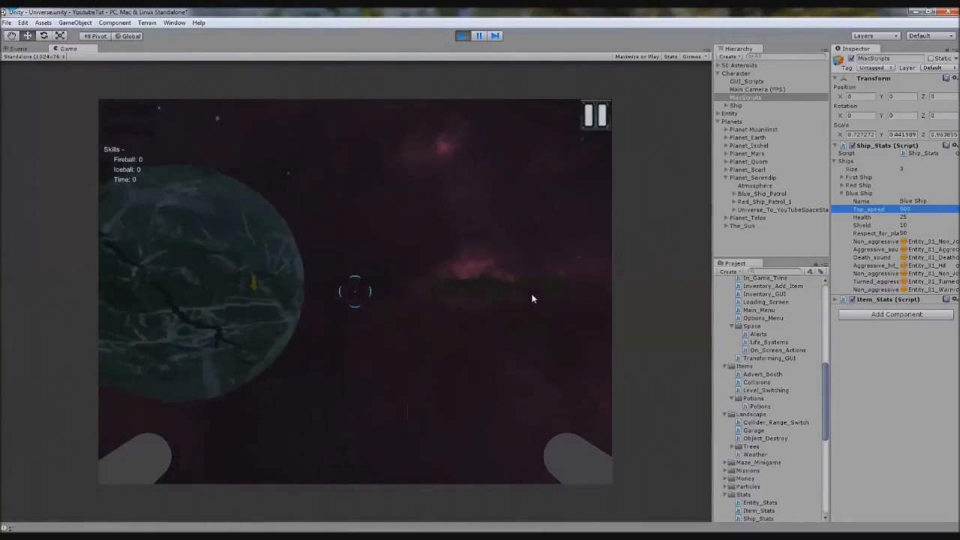
pyautogui.click(33, 47)
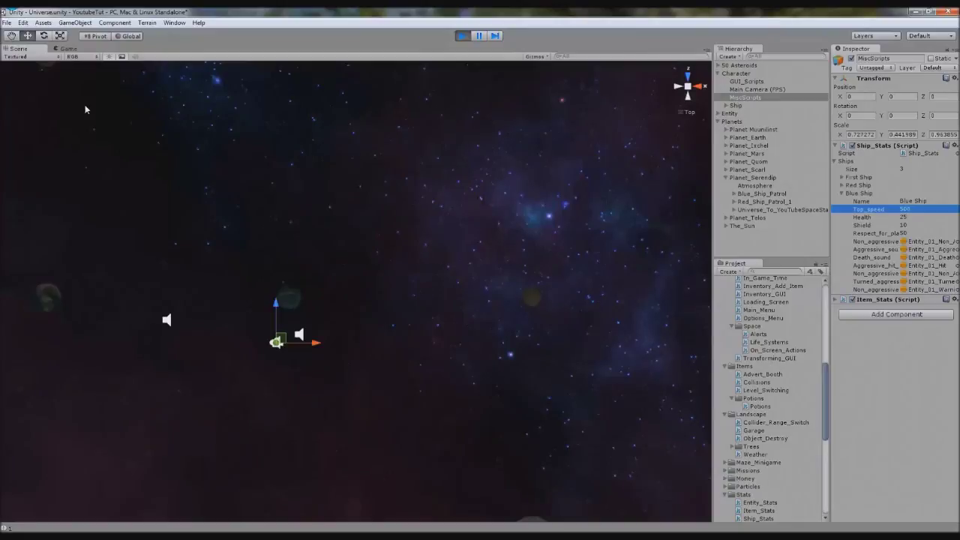
# Set the Blue Ship entry's Top_speed to 300 while the game is running.
pyautogui.click(850, 210)
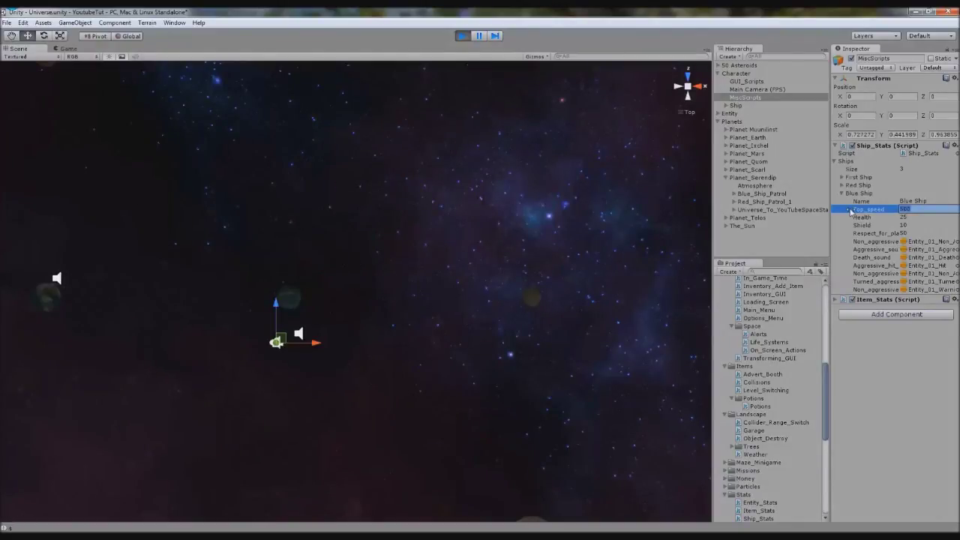
pyautogui.write('300')
pyautogui.press('Return')
# Watch the Blue Ship fly its route in the Game and Scene views, and stop the game.
pyautogui.click(69, 48)
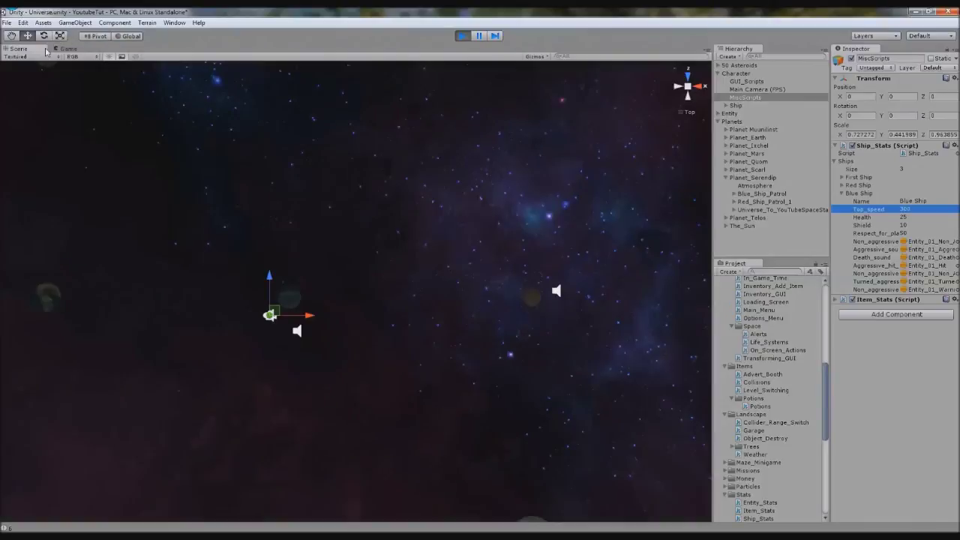
pyautogui.click(35, 50)
pyautogui.click(69, 49)
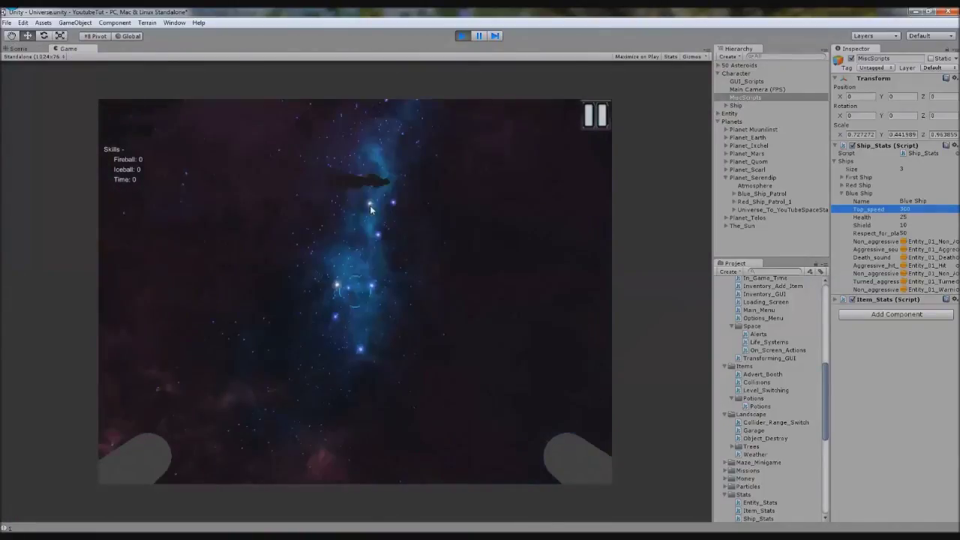
pyautogui.click(462, 36)
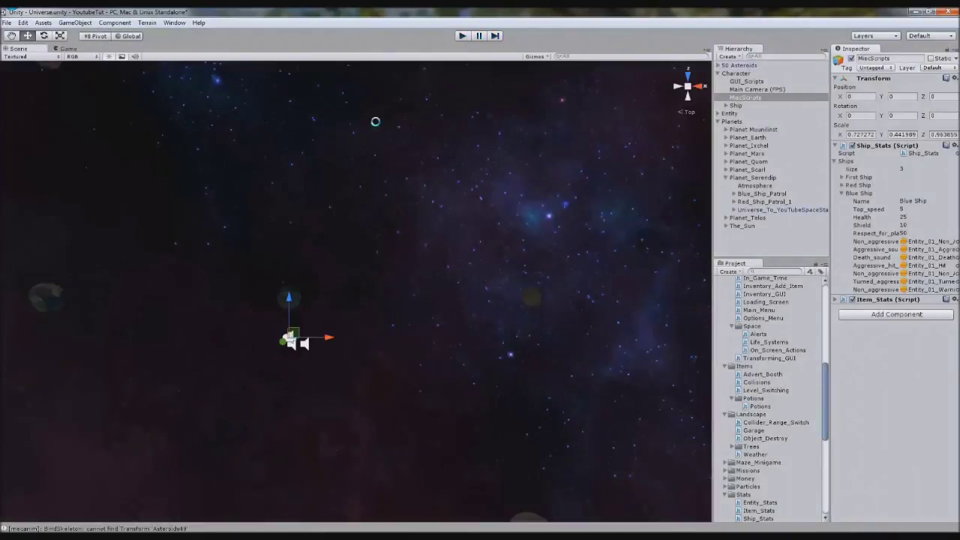